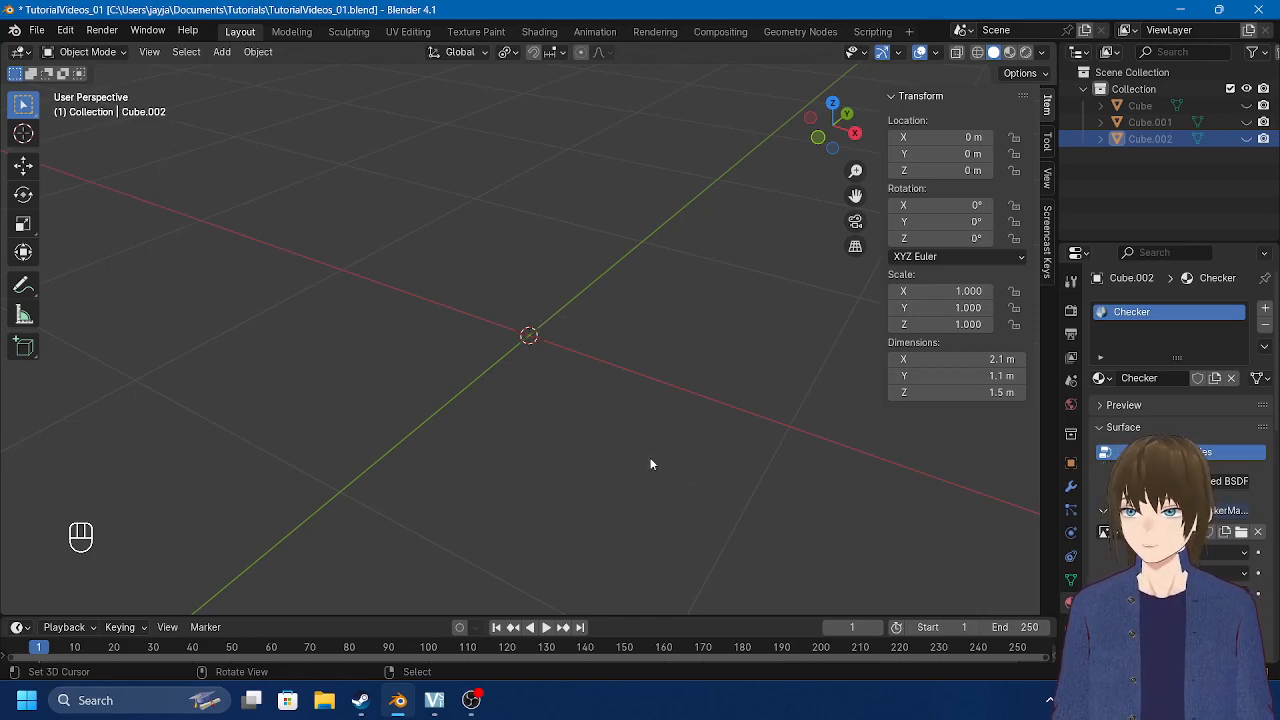
Step: Reset the 3D cursor to the world origin and add a mesh cube there
middle_click_drag(563, 354, 548, 391)
key("shift+s")
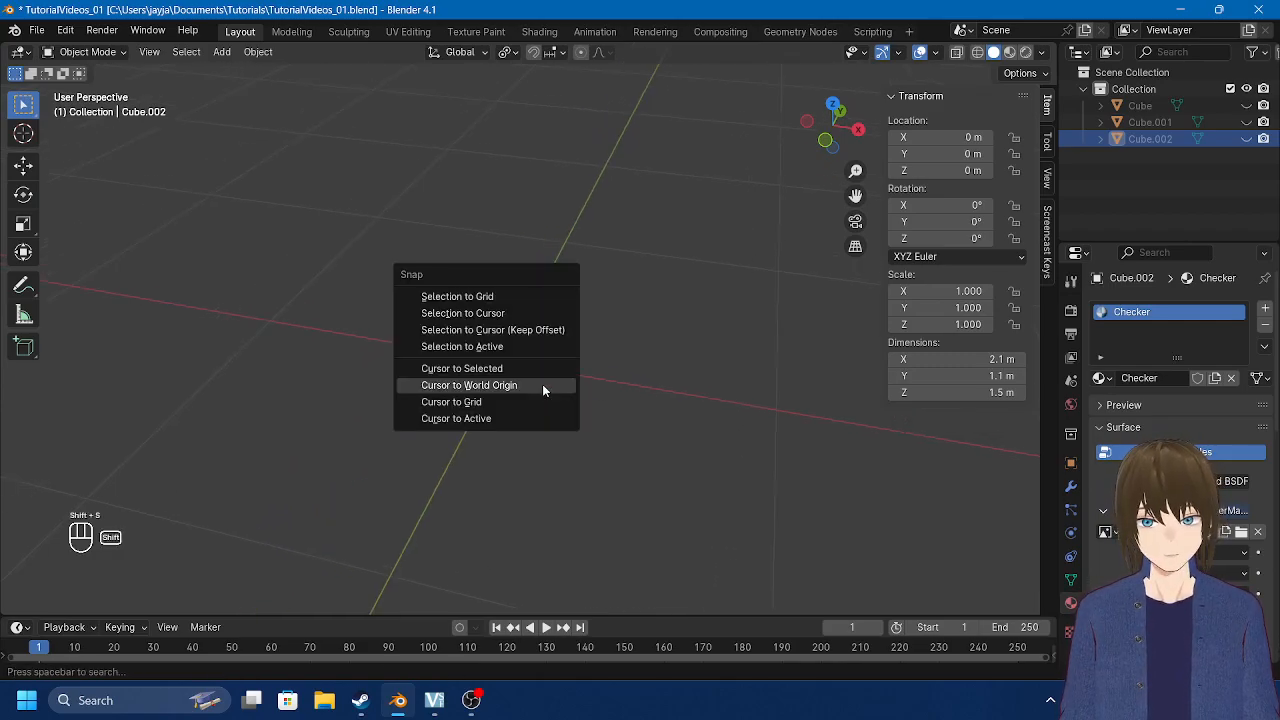
left_click(543, 386)
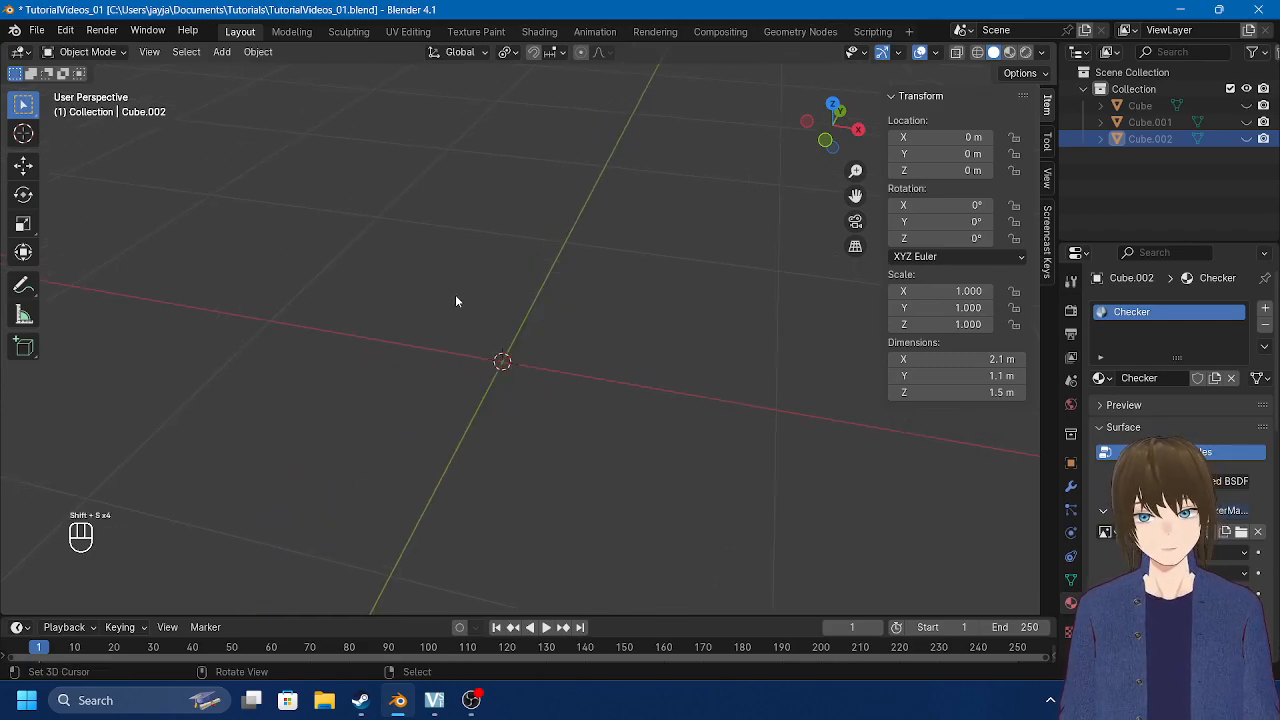
left_click(222, 55)
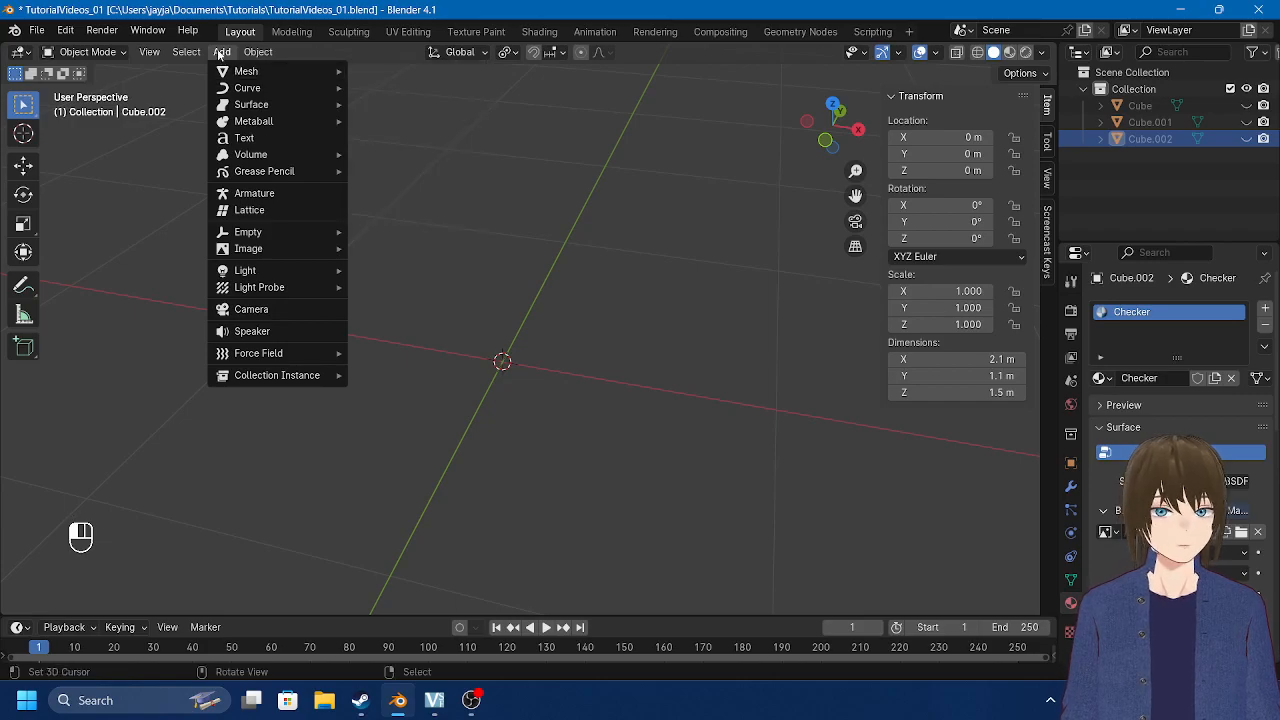
mouse_move(290, 71)
left_click(422, 90)
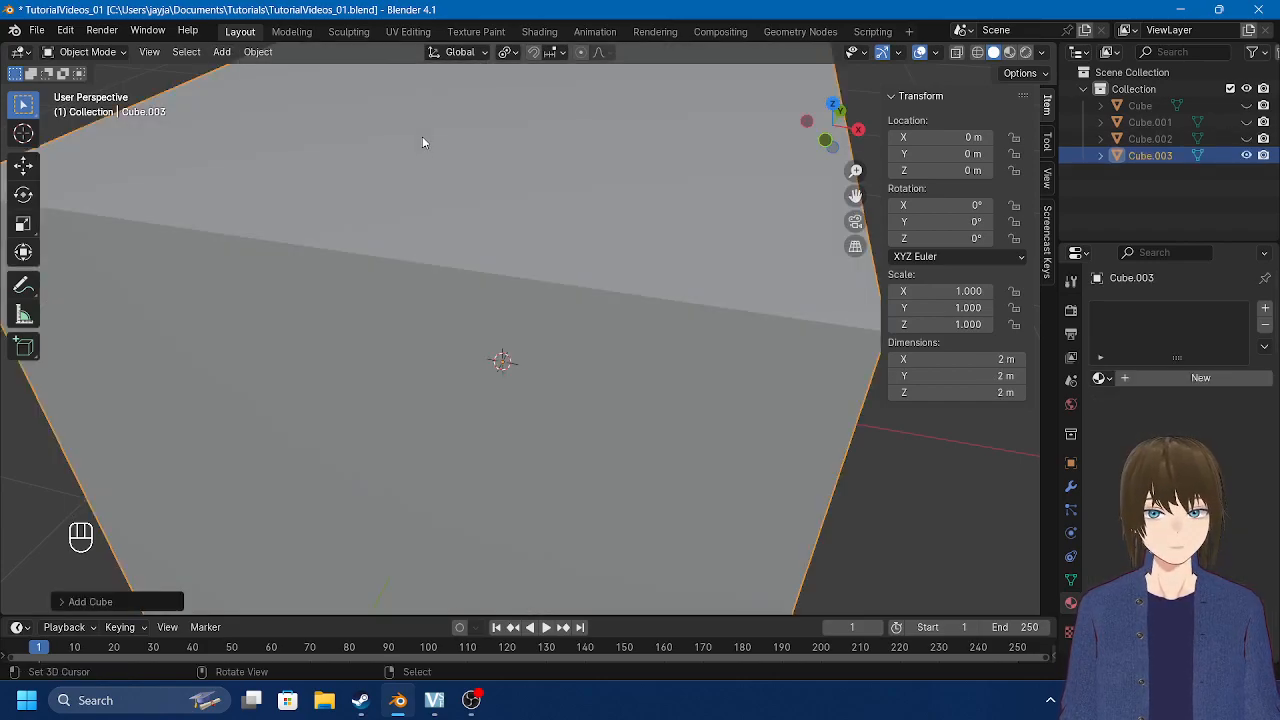
Step: Scale the cube's entire mesh down uniformly in Edit Mode to about 0.083 of its size
key("Tab")
middle_click_drag(511, 335, 861, 455)
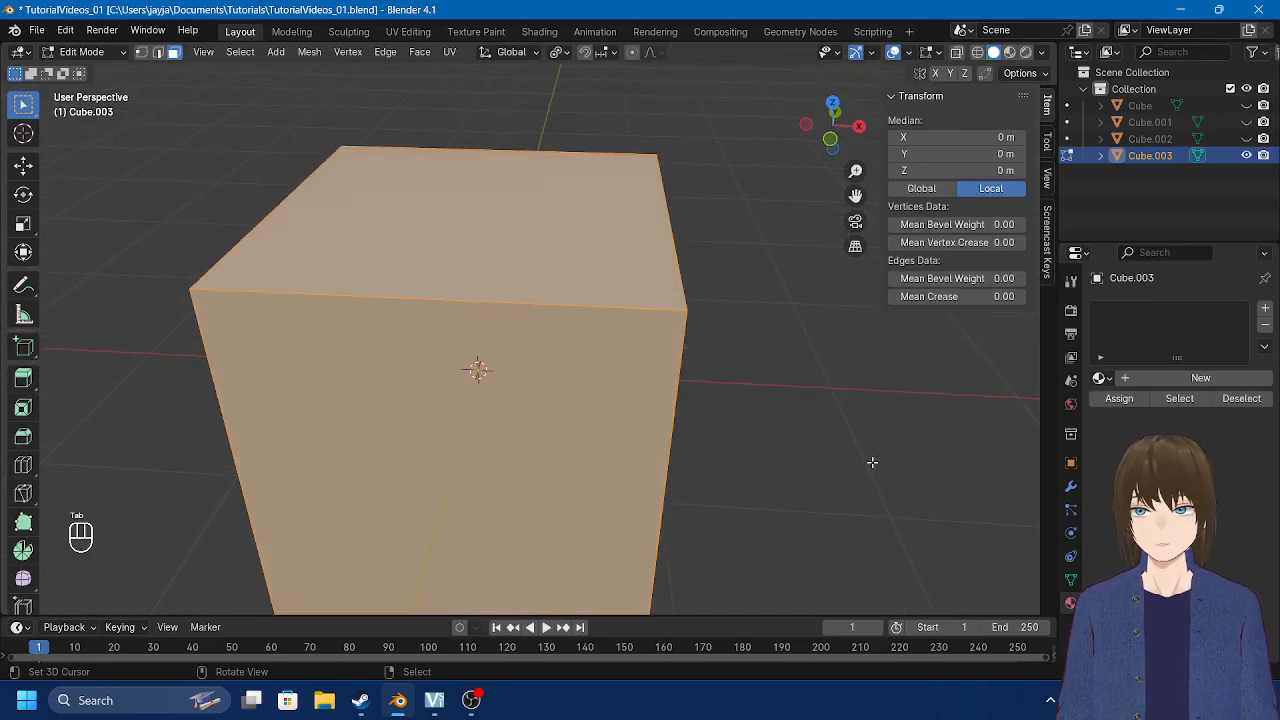
key("s")
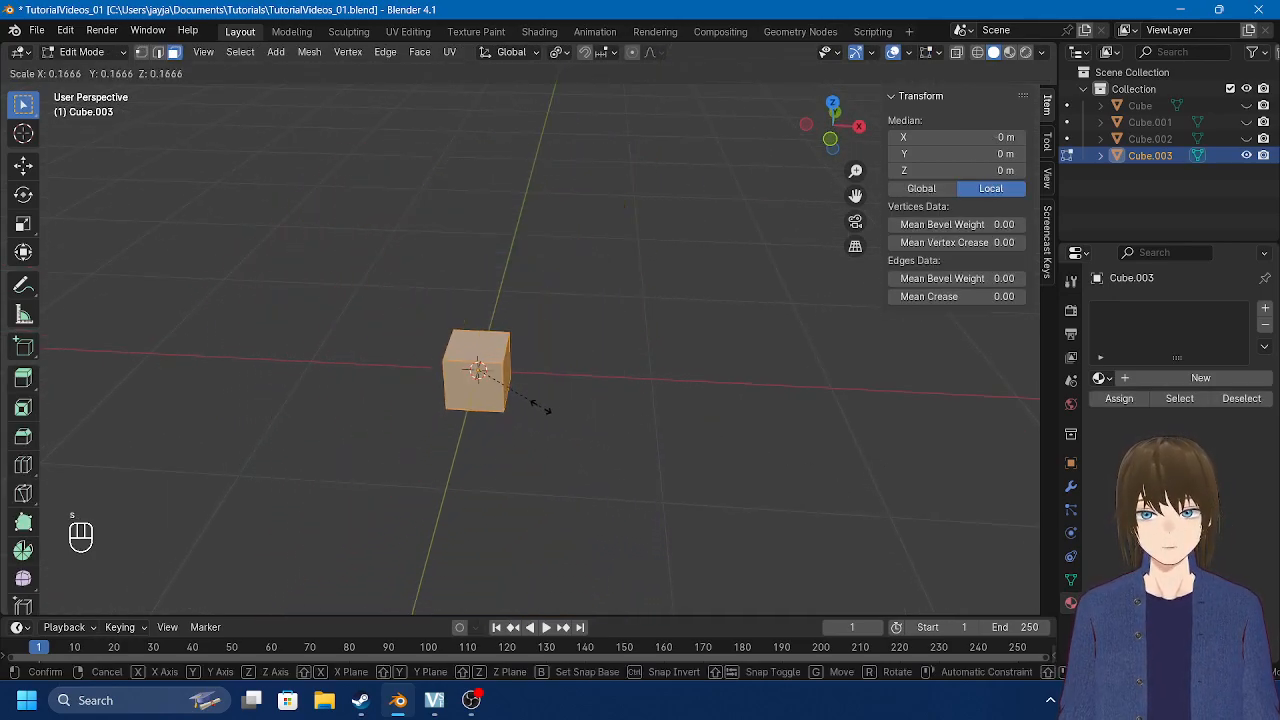
left_click(504, 395)
Step: Set the Z position of the cube's bottom face to 0 m
key("KP_Decimal")
scroll(517, 363, "down", 5)
middle_click_drag(535, 402, 576, 409)
left_click(575, 409)
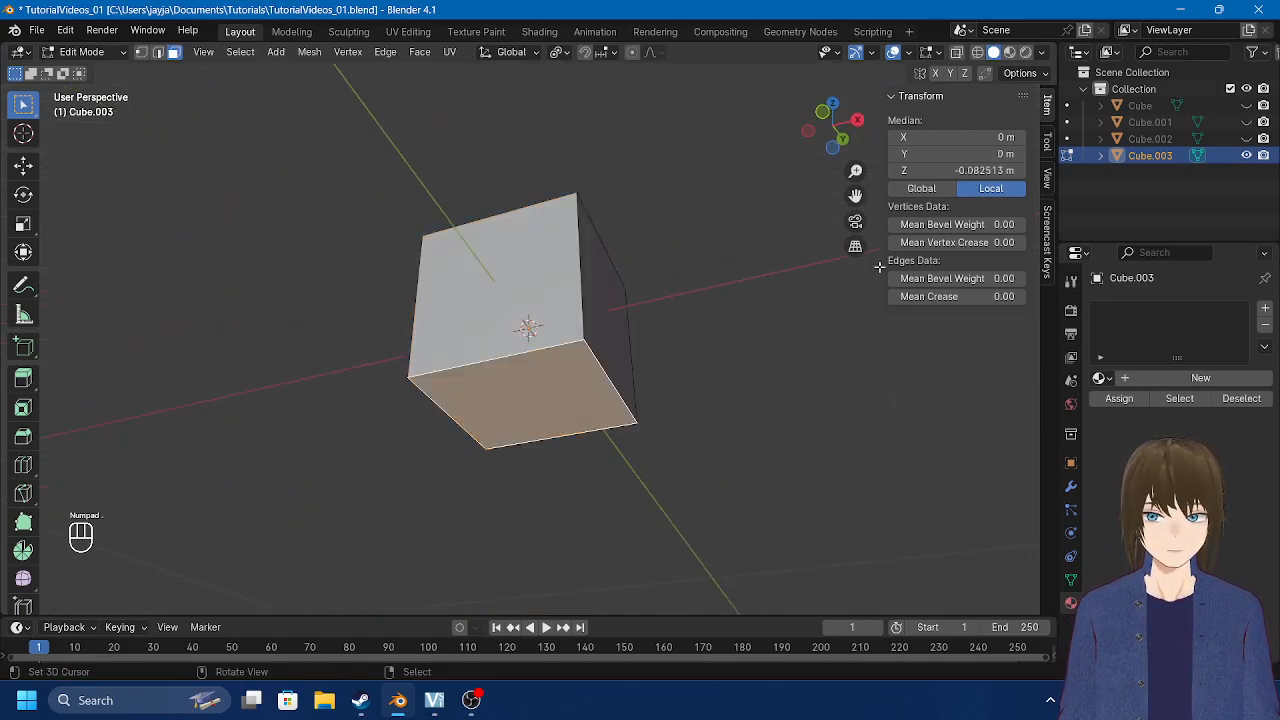
left_click(955, 170)
type("0")
key("Return")
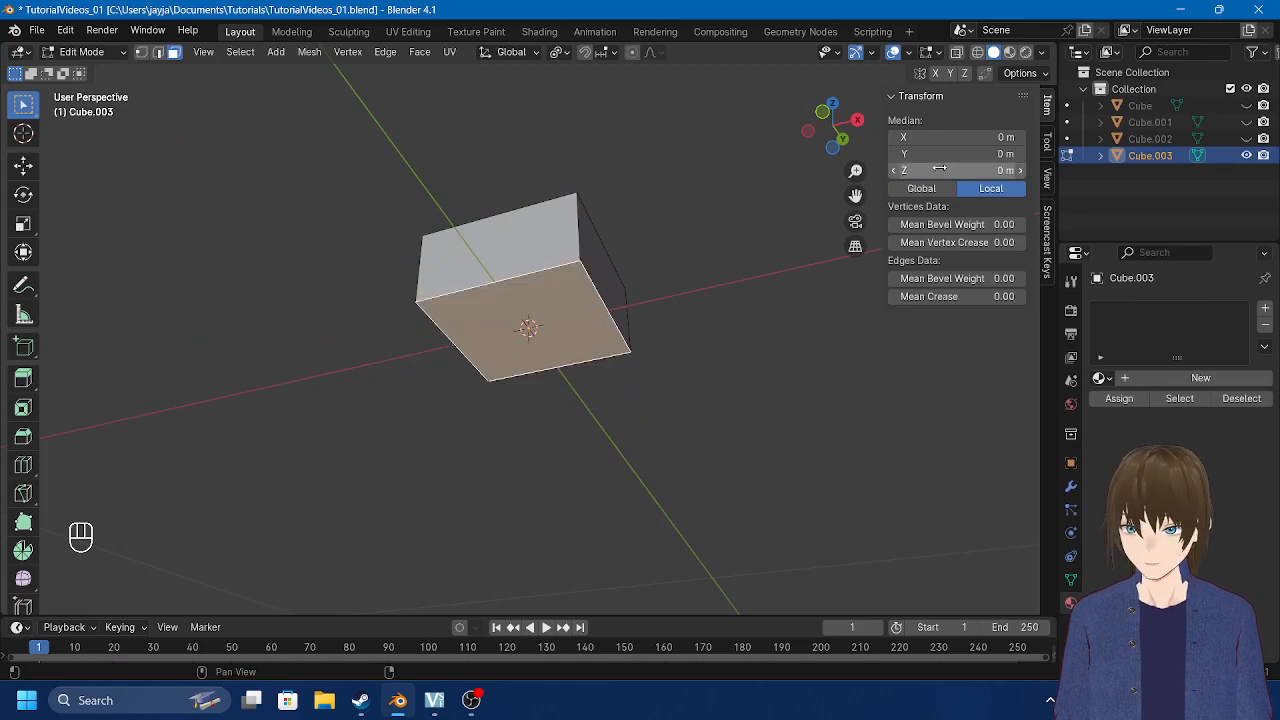
Step: Set the X position of the cube's negative-X side face to 0 m
middle_click_drag(769, 209, 449, 379)
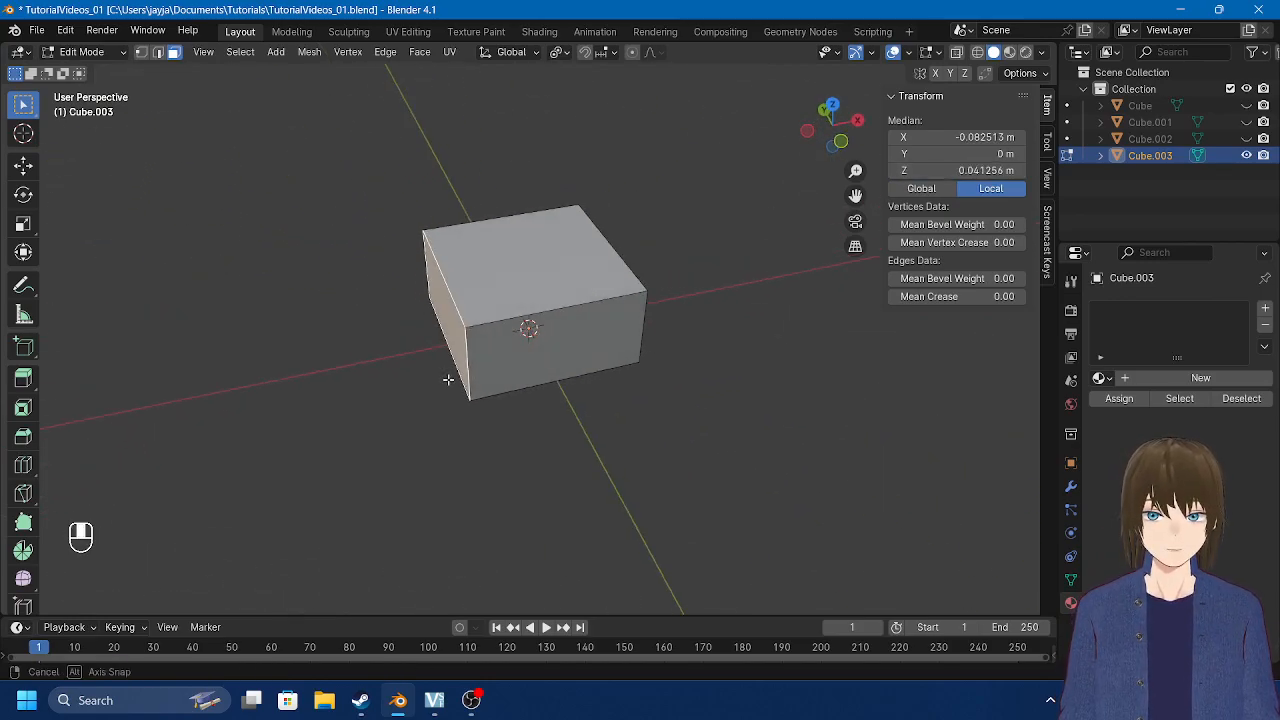
key("KP_1")
middle_click_drag(543, 265, 607, 370)
left_click(955, 137)
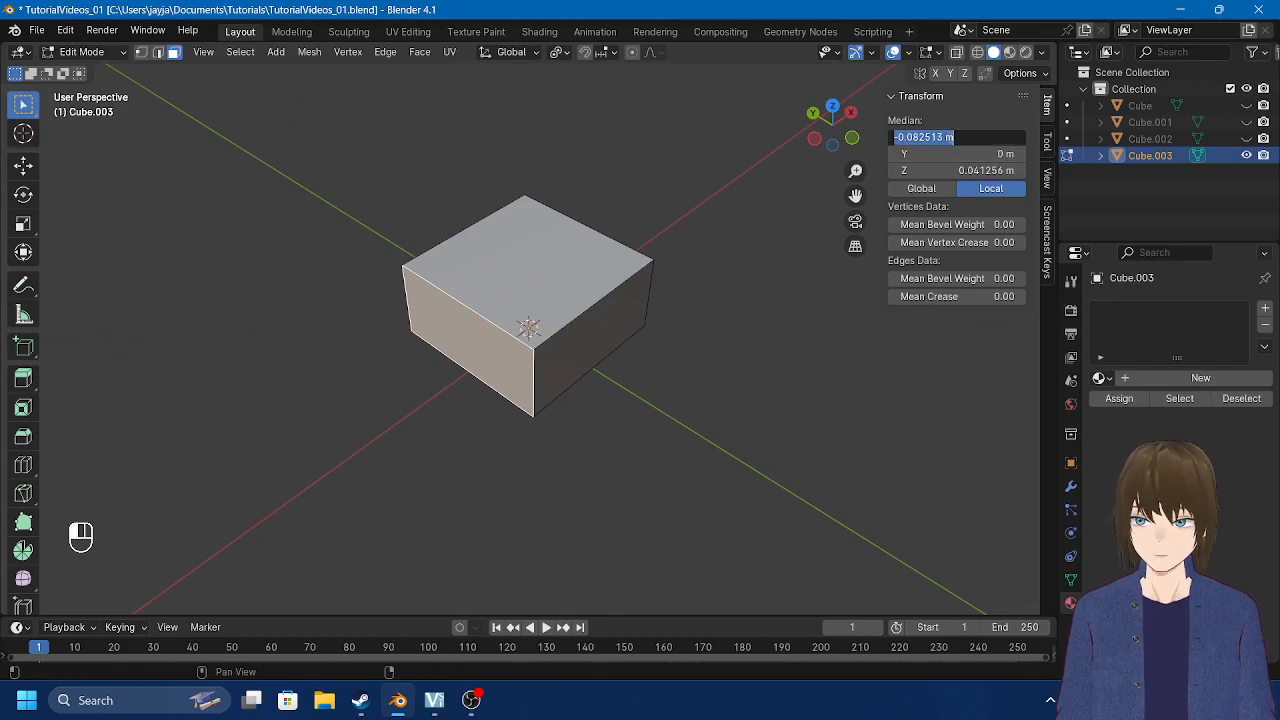
key("Return")
Step: Set the Y position of the block's positive-Y side face to 0 m
middle_click_drag(552, 292, 669, 298)
left_click(456, 320)
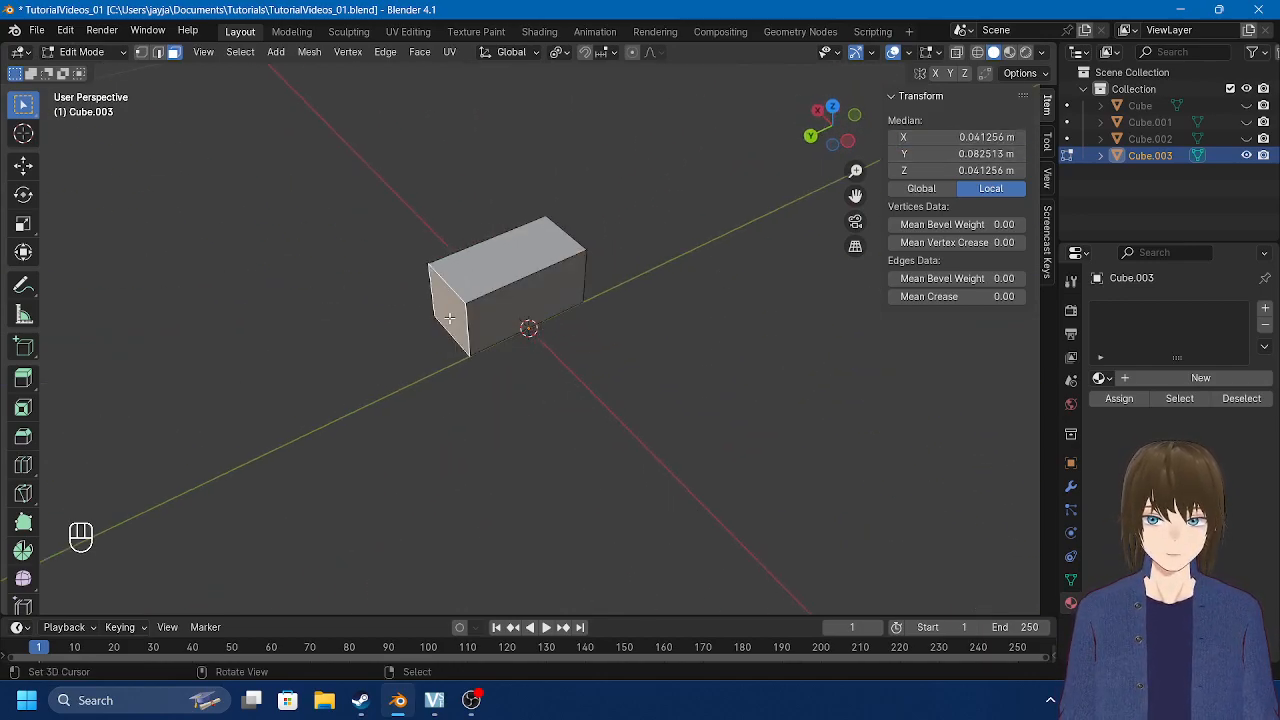
left_click(930, 154)
type("0")
key("Return")
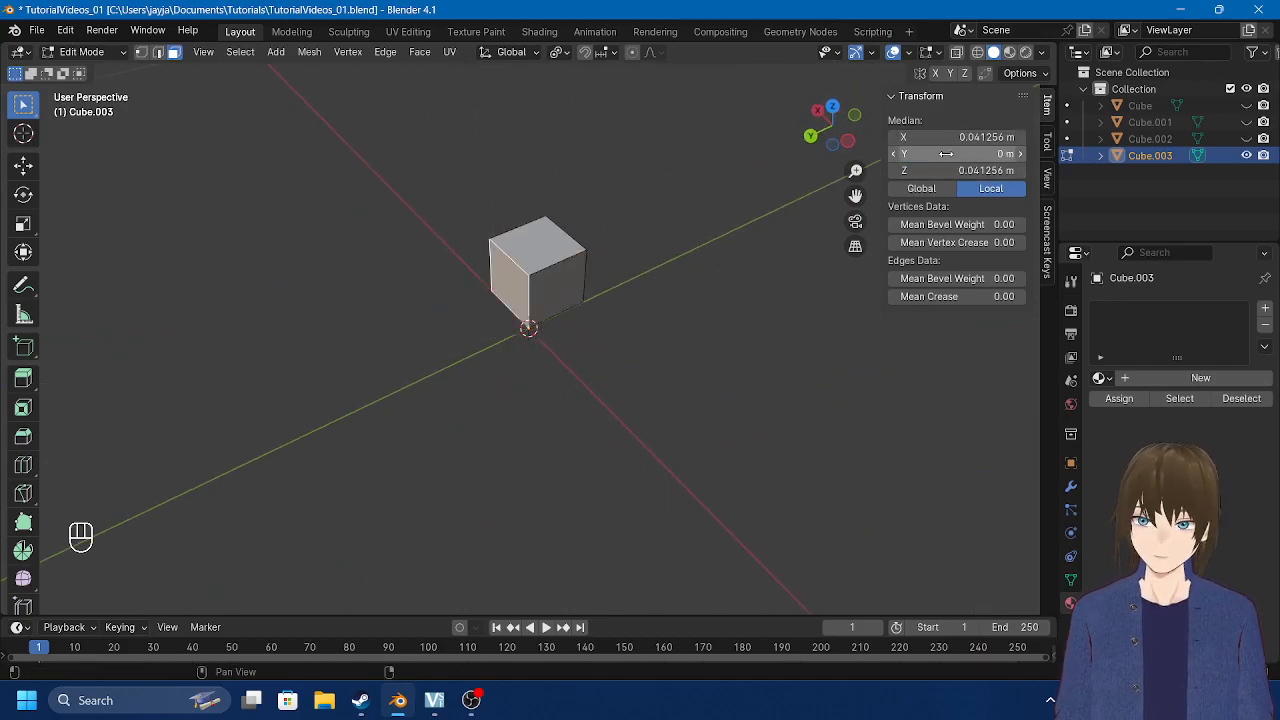
Step: Move the block's negative-Y face about 0.075 m along Y to thin it into a slab
middle_click_drag(606, 317, 517, 350)
right_click(622, 281)
key("g")
key("y")
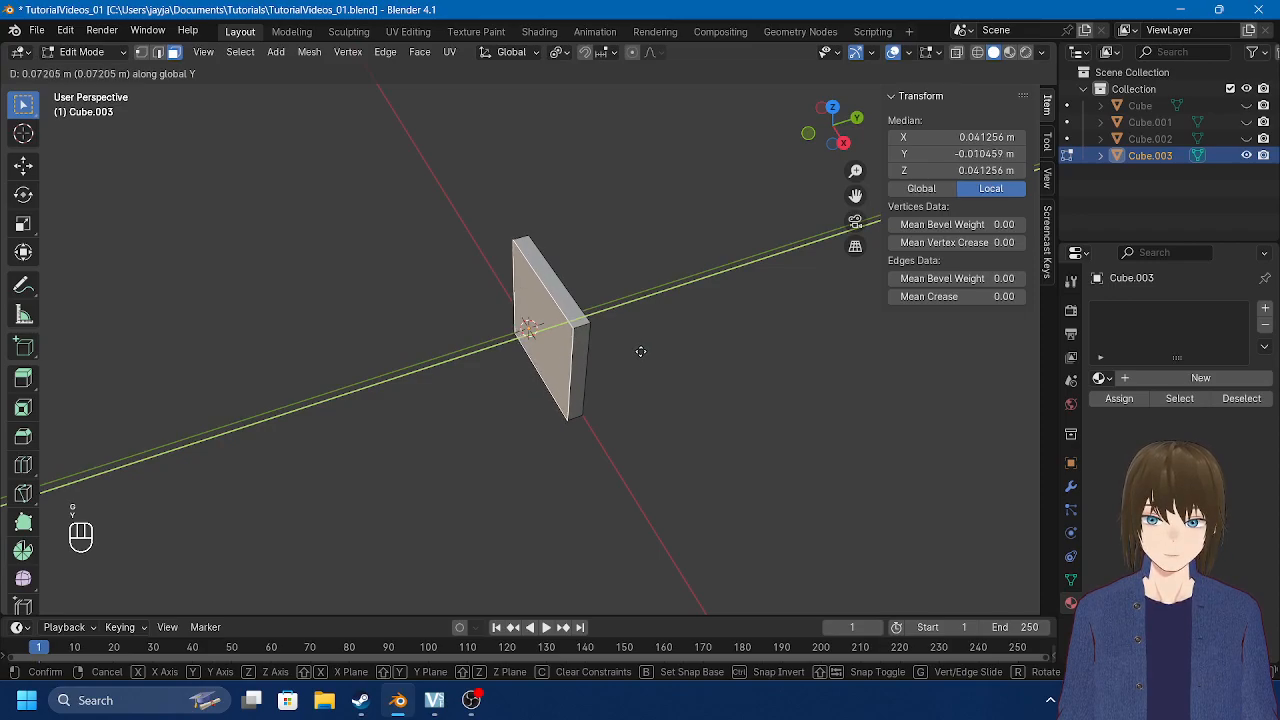
left_click(644, 351)
Step: Raise the slab's top face along Z to a height of about 0.107 m
right_click(577, 305)
middle_click_drag(655, 324, 741, 267)
key("g")
key("z")
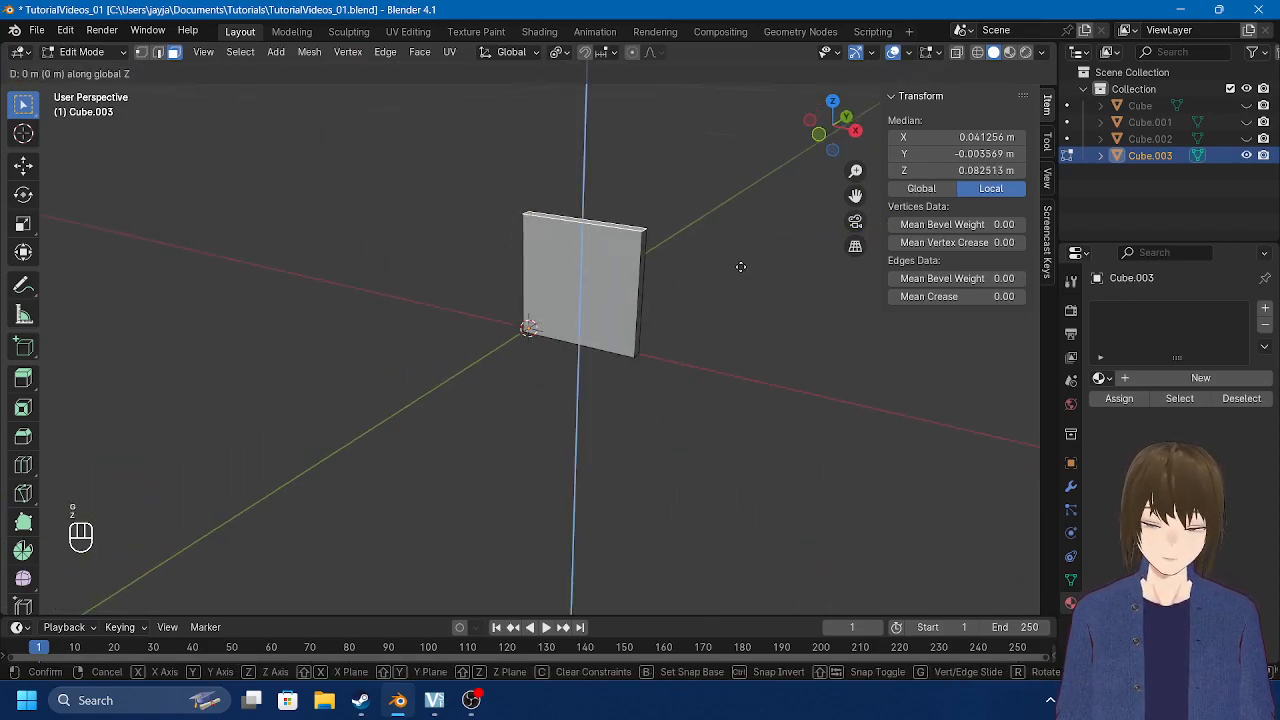
left_click(737, 220)
Step: Frame the whole slab mesh and examine its front side and proportions
middle_click_drag(737, 220, 557, 286)
key("alt+a")
key("a")
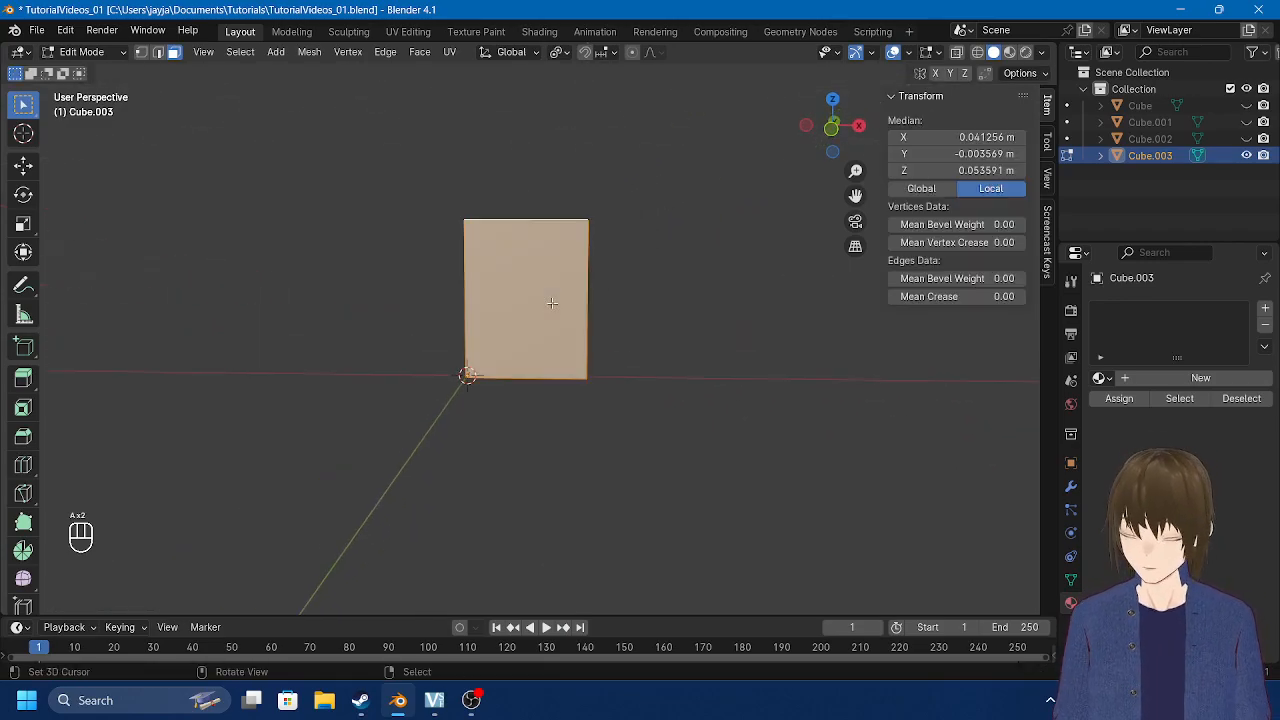
key("KP_Decimal")
scroll(610, 296, "down", 2)
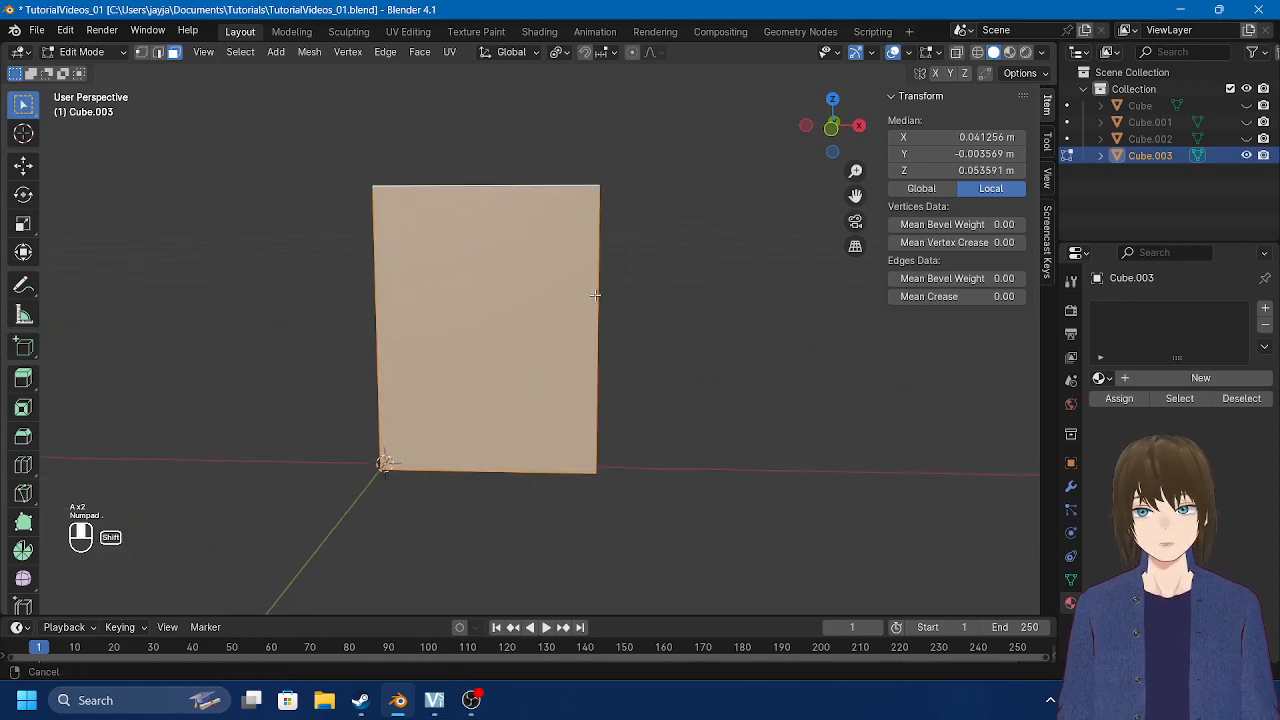
key("alt+a")
key("a")
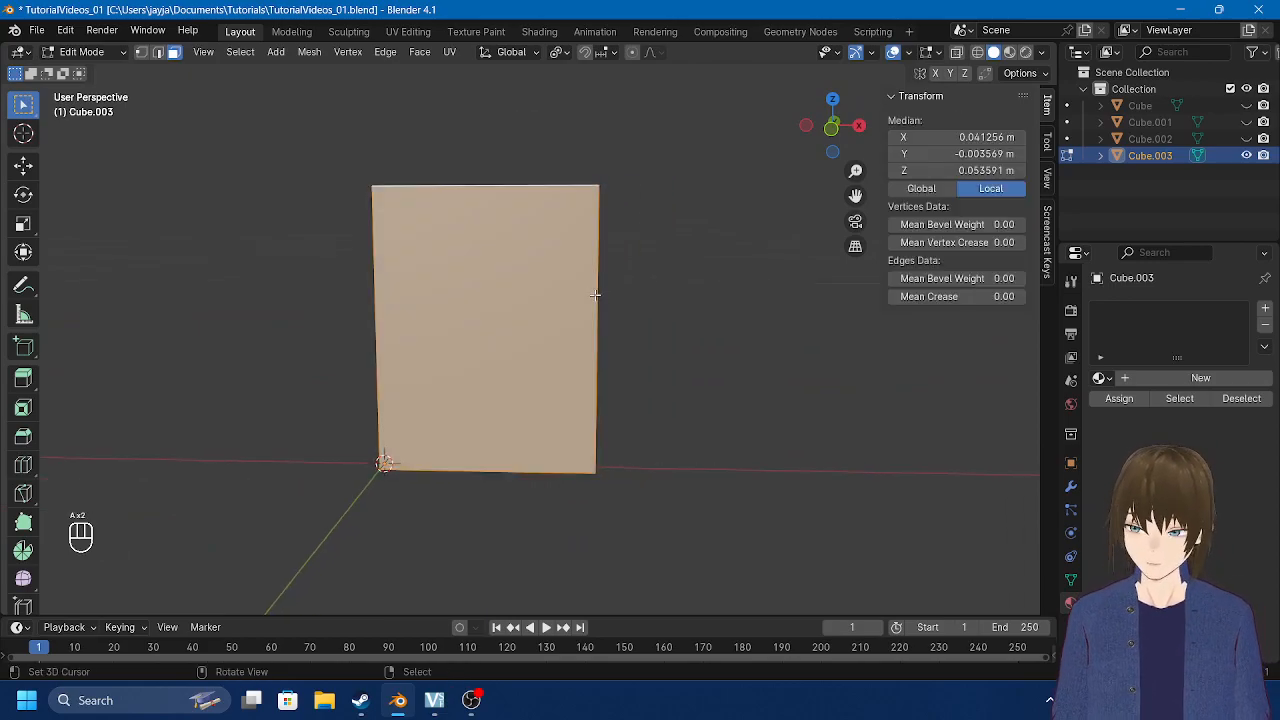
key("KP_Decimal")
middle_click_drag(633, 204, 556, 233, "shift")
scroll(594, 208, "down", 3)
key("a")
scroll(590, 268, "up", 1)
Step: Extrude the slab's narrow positive-X side face in place, with no offset
left_click(556, 233)
middle_click_drag(603, 293, 589, 256)
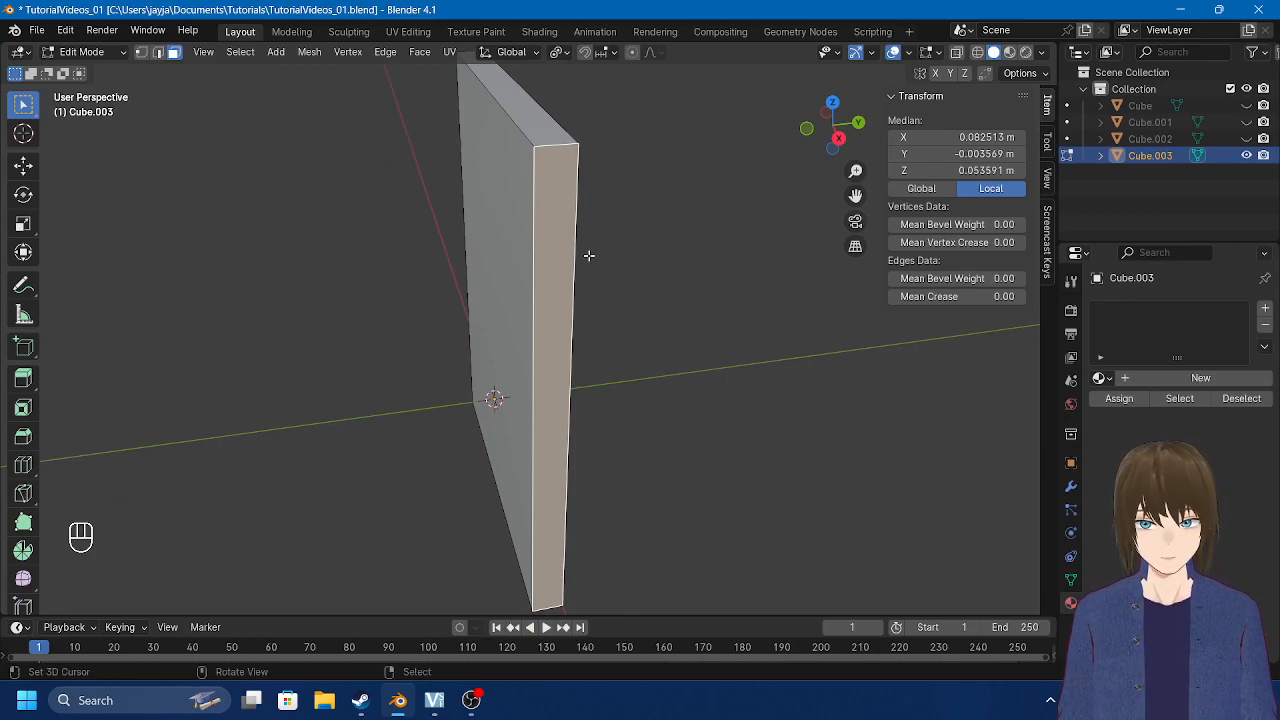
middle_click_drag(544, 288, 594, 281)
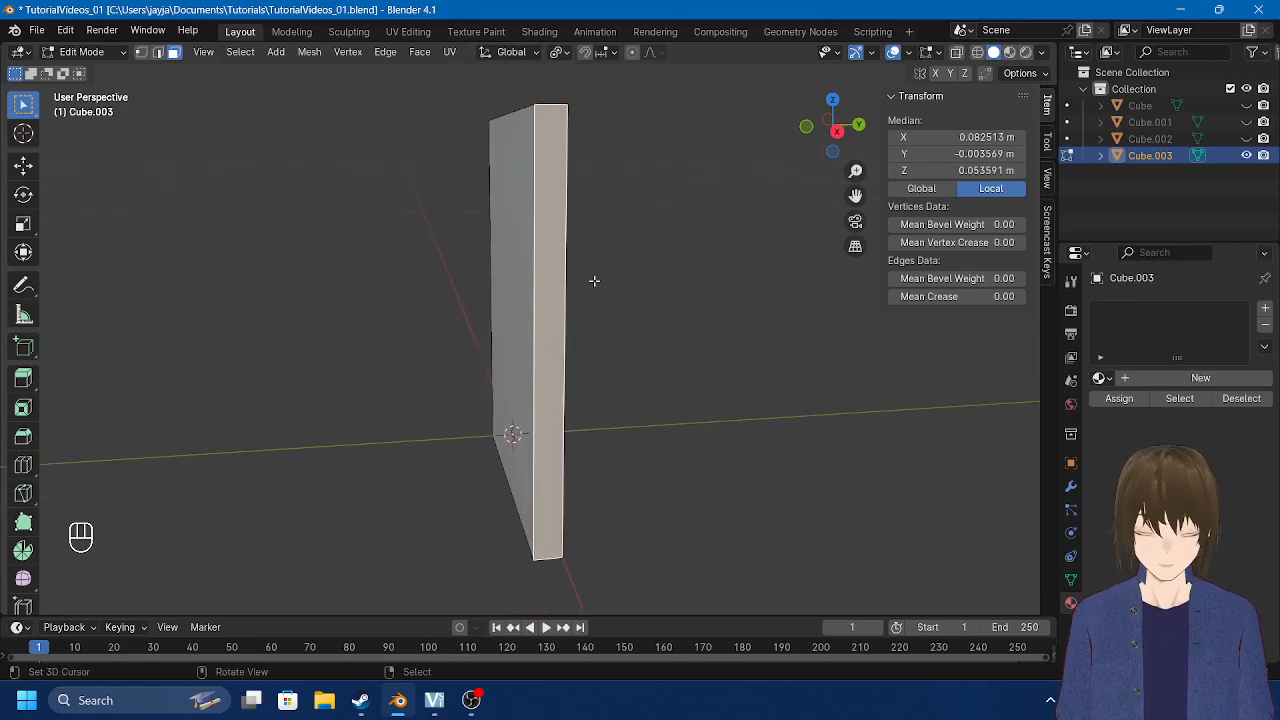
key("e")
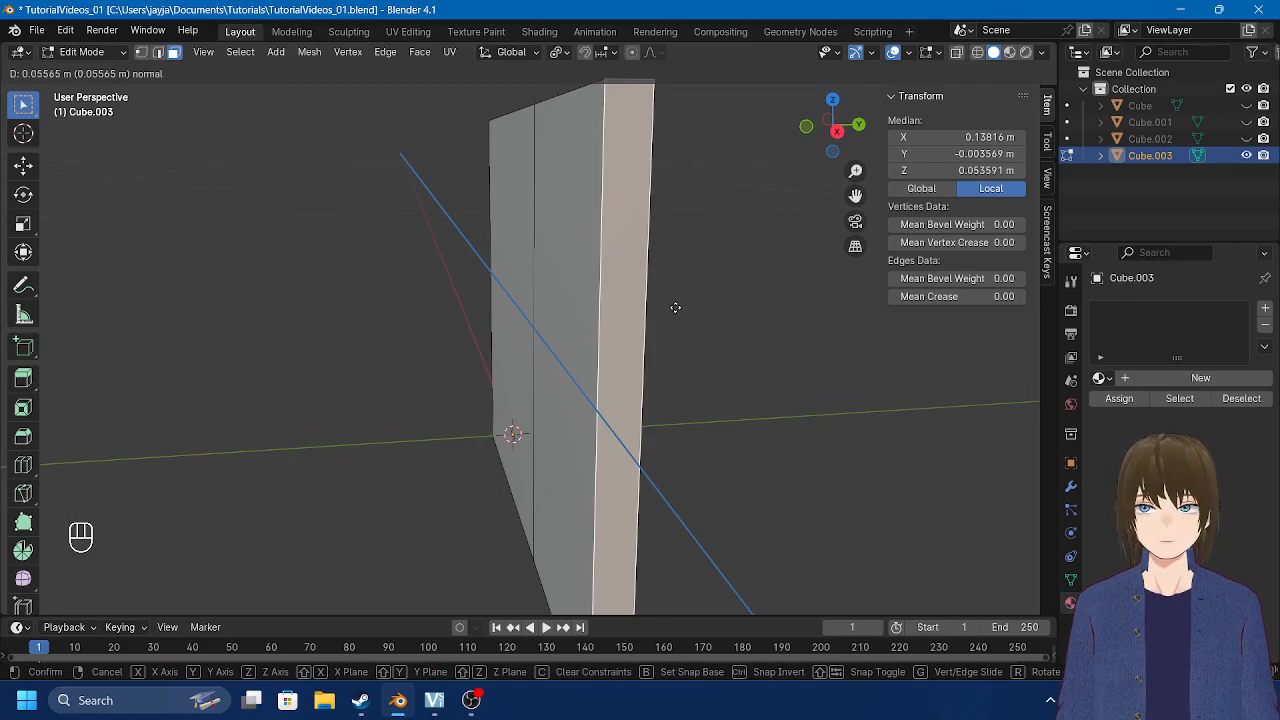
left_click(675, 307)
middle_click_drag(669, 311, 563, 402)
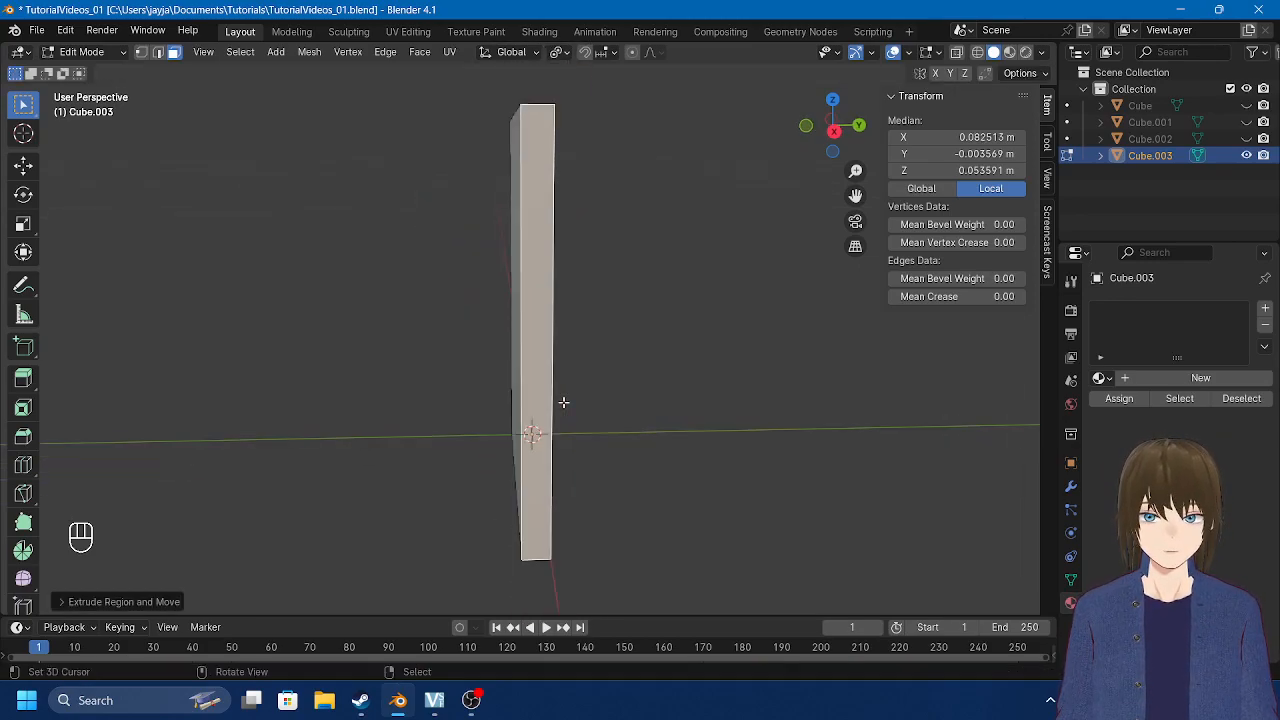
key("g")
right_click(606, 397)
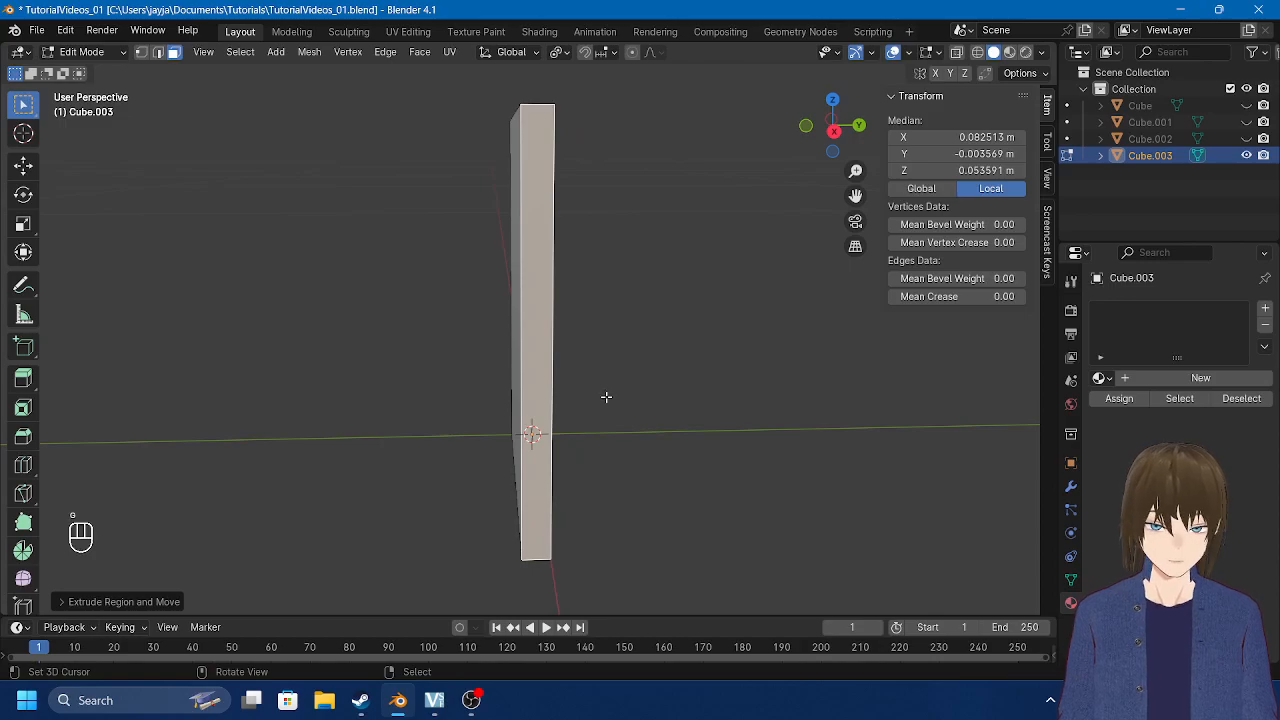
Step: Shrink the extruded side face along Z, and scale it to about 0.46 along Y to form an inset strip
key("s")
key("z")
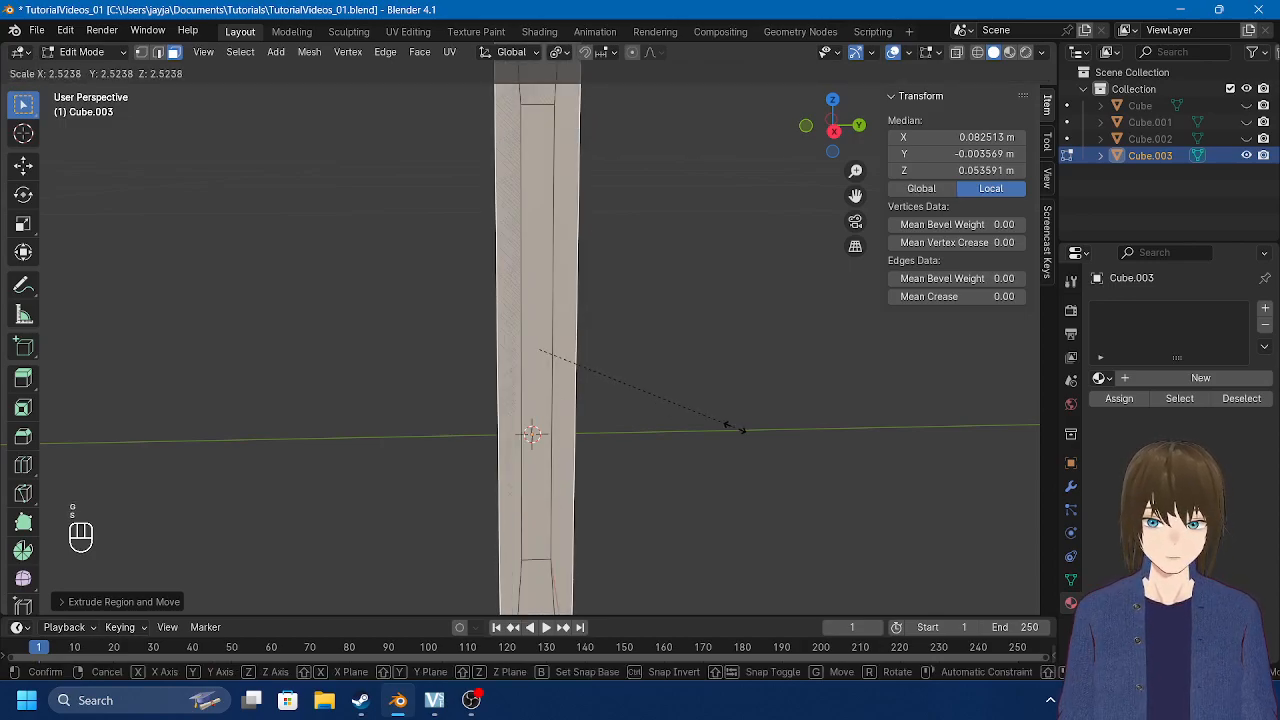
left_click(588, 370)
key("s")
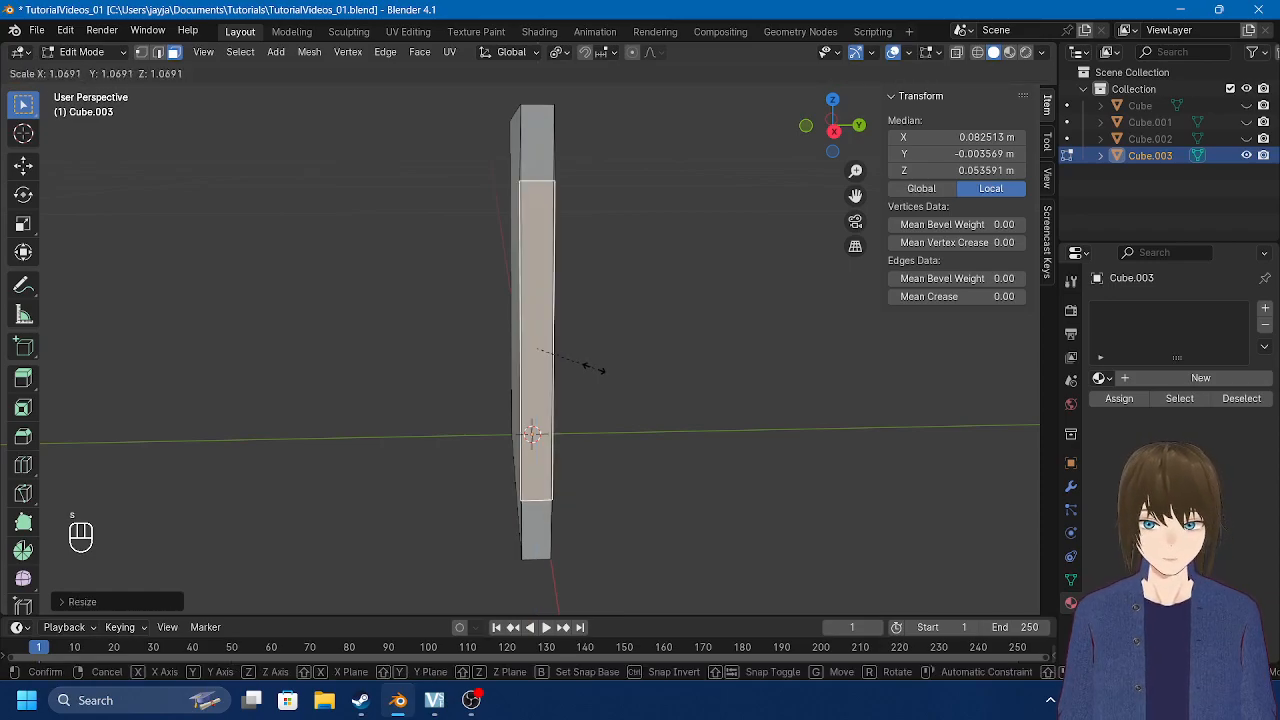
key("y")
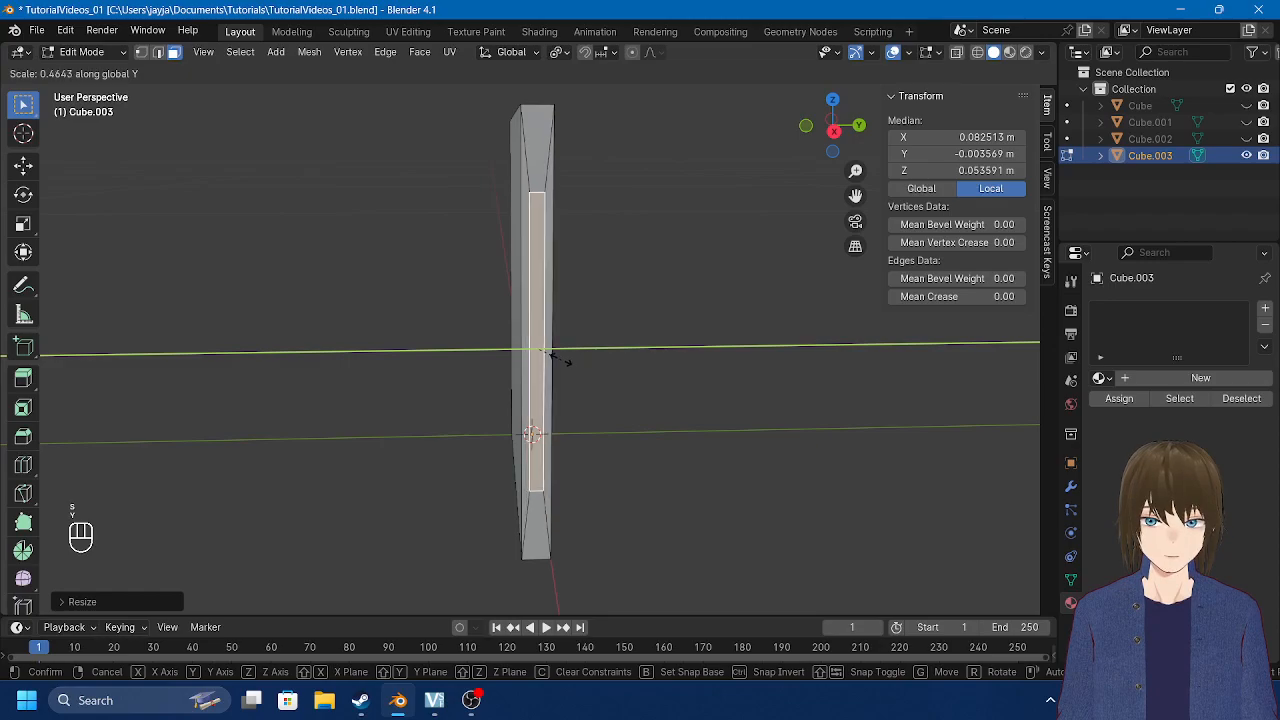
left_click(568, 360)
Step: Extrude the inset strip and push it about 0.001 m into the slab along X as a shallow recess
middle_click_drag(568, 360, 614, 366)
key("e")
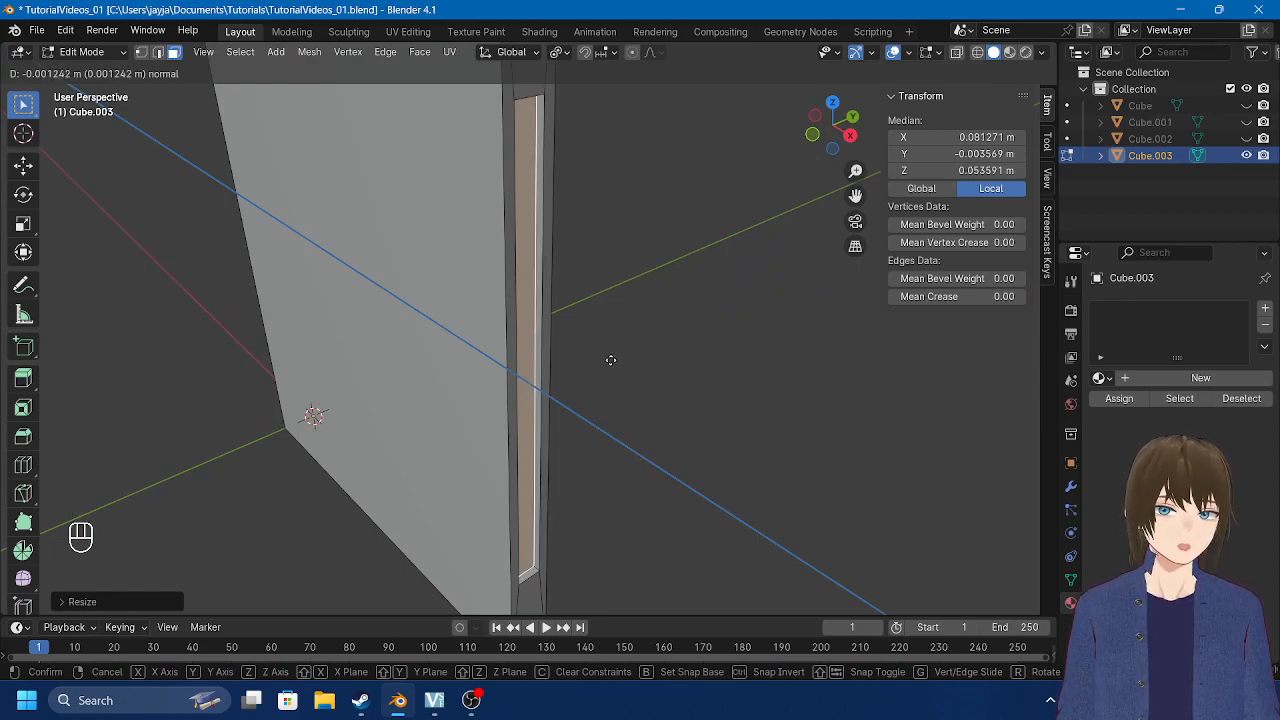
left_click(605, 358)
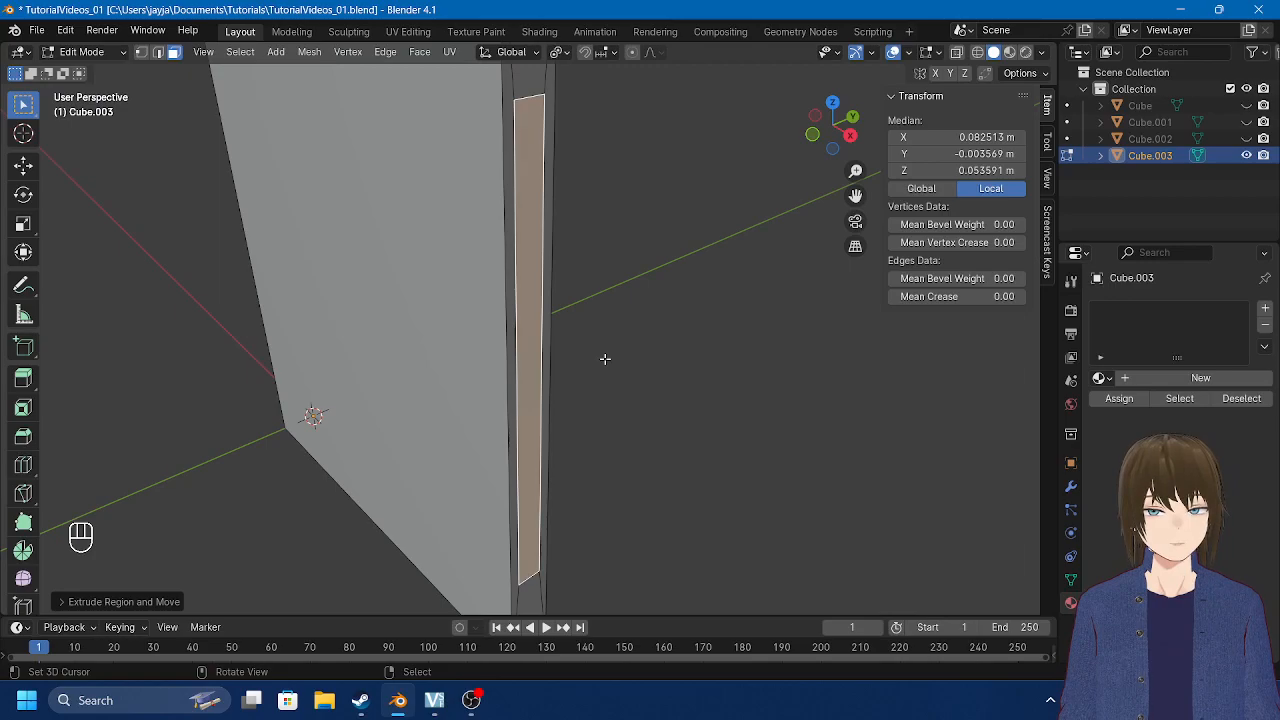
key("g")
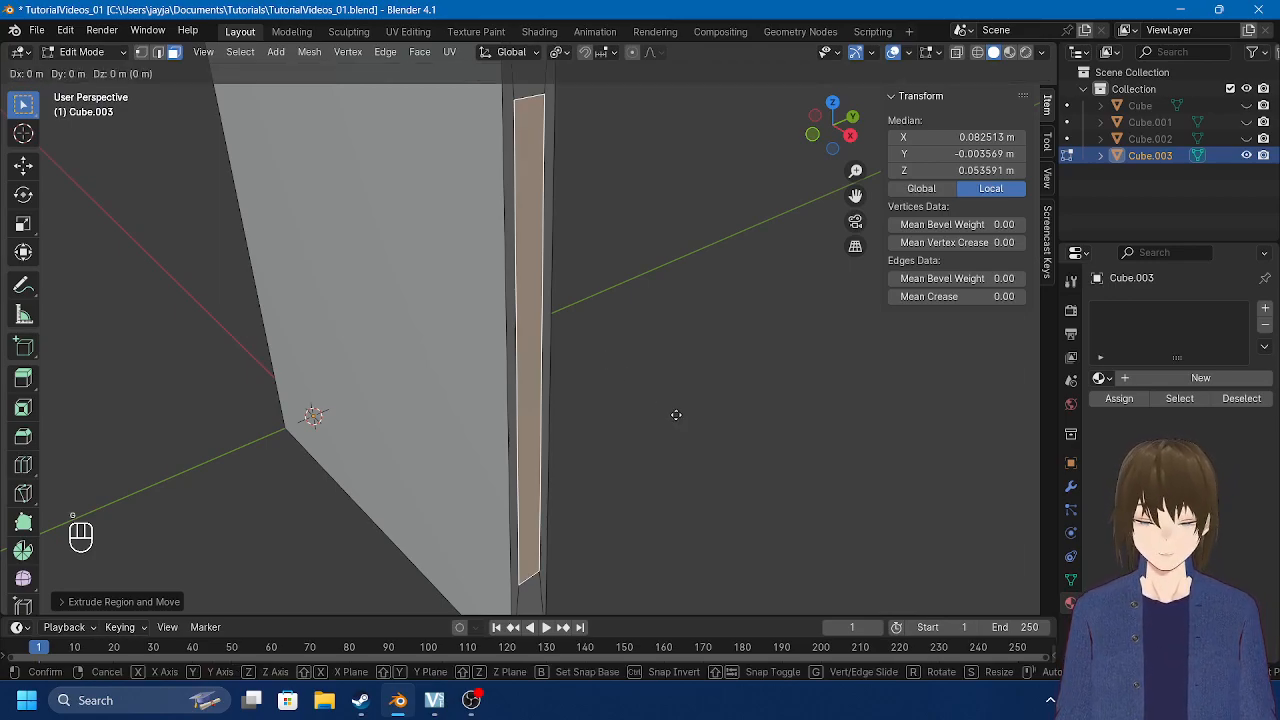
key("x")
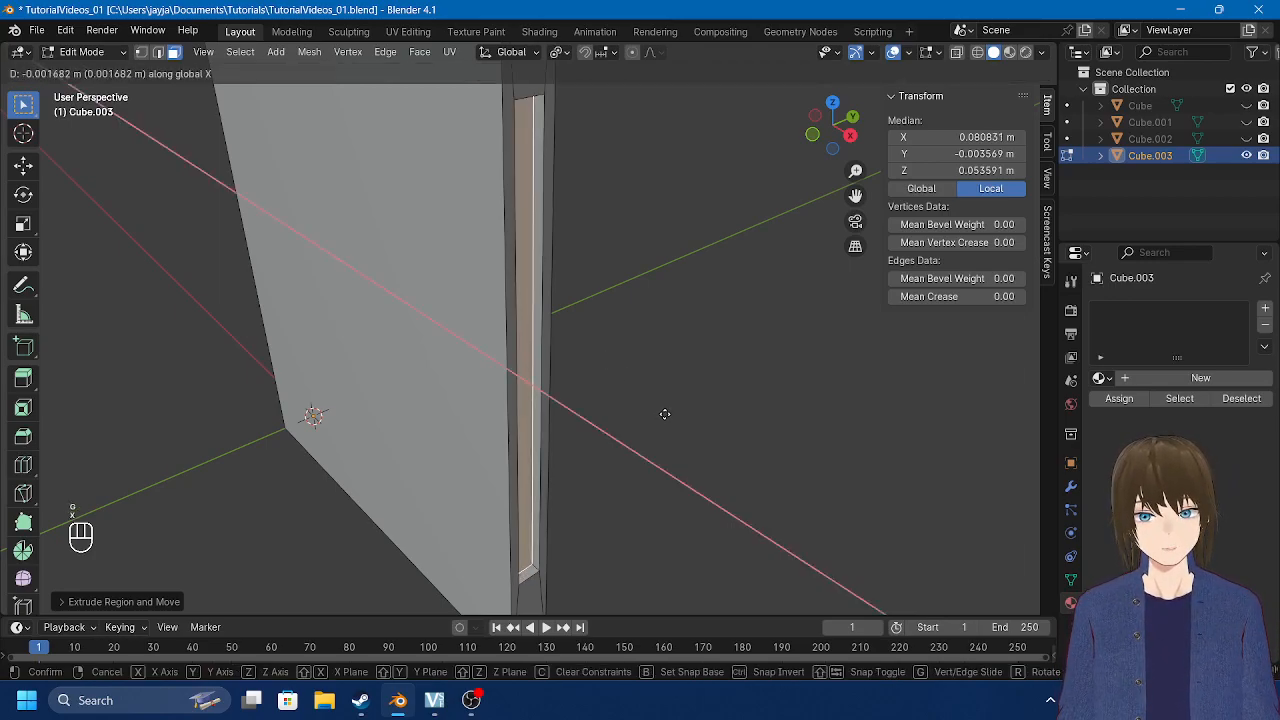
middle_click_drag(667, 414, 480, 315)
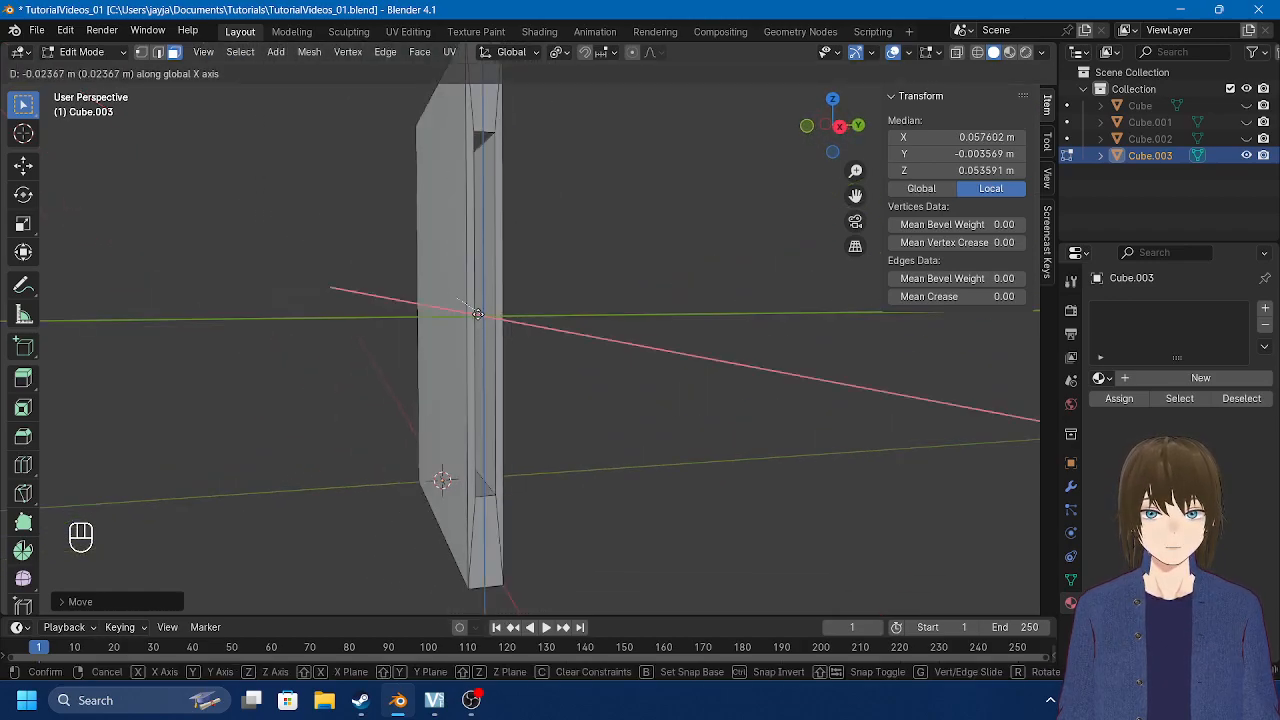
left_click(593, 342)
key("ctrl+z")
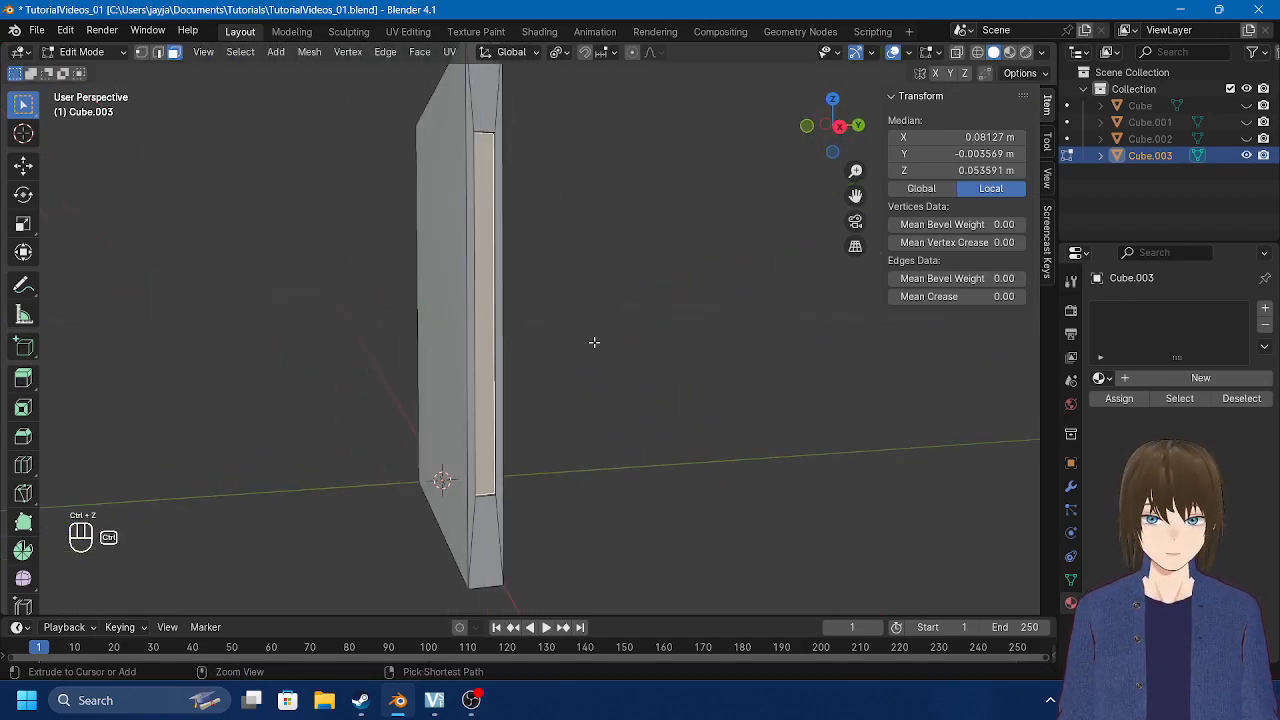
Step: Add one centred loop cut around the slab, splitting its thickness and the recess down the middle
scroll(592, 335, "up", 1)
middle_click_drag(618, 246, 600, 220)
key("ctrl+r")
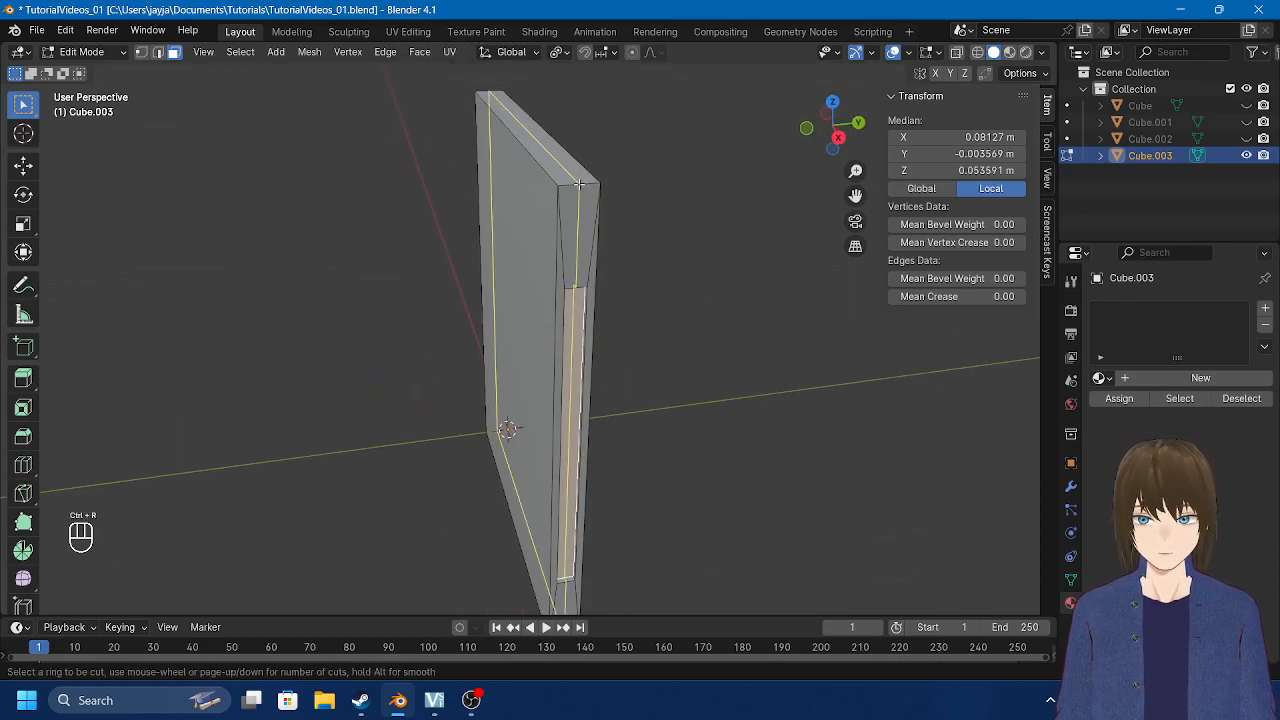
left_click(578, 184)
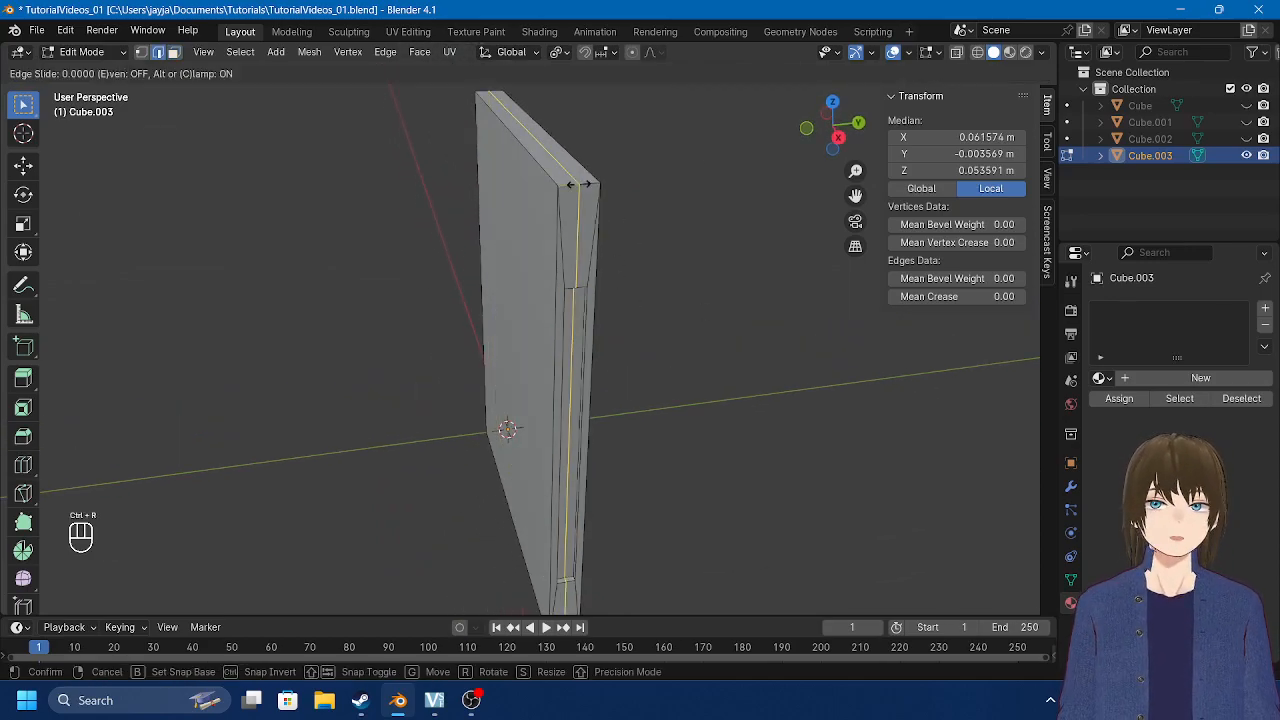
right_click(589, 183)
Step: Select the two short centre edges running into the recess at its upper and lower ends
middle_click_drag(632, 358, 622, 295)
scroll(612, 291, "up", 2)
scroll(569, 209, "up", 2)
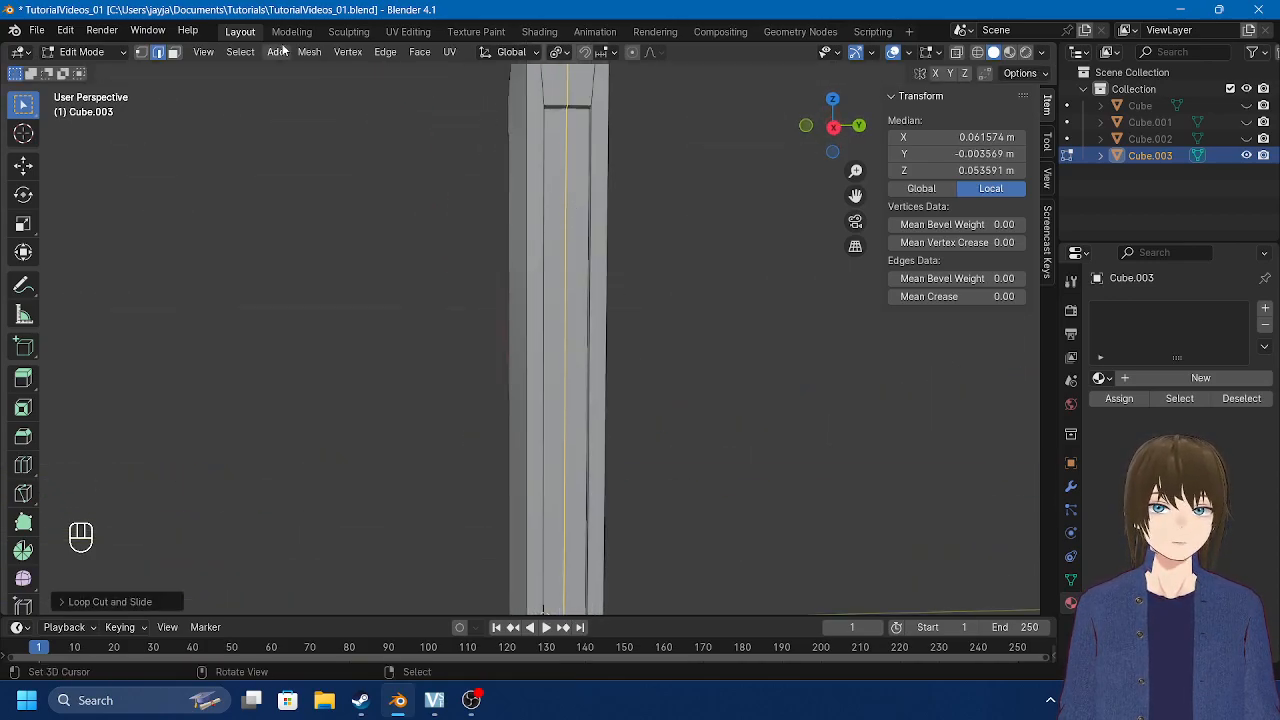
middle_click_drag(654, 182, 651, 246)
scroll(648, 200, "up", 3)
middle_click_drag(641, 83, 602, 151, "shift")
left_click(605, 156)
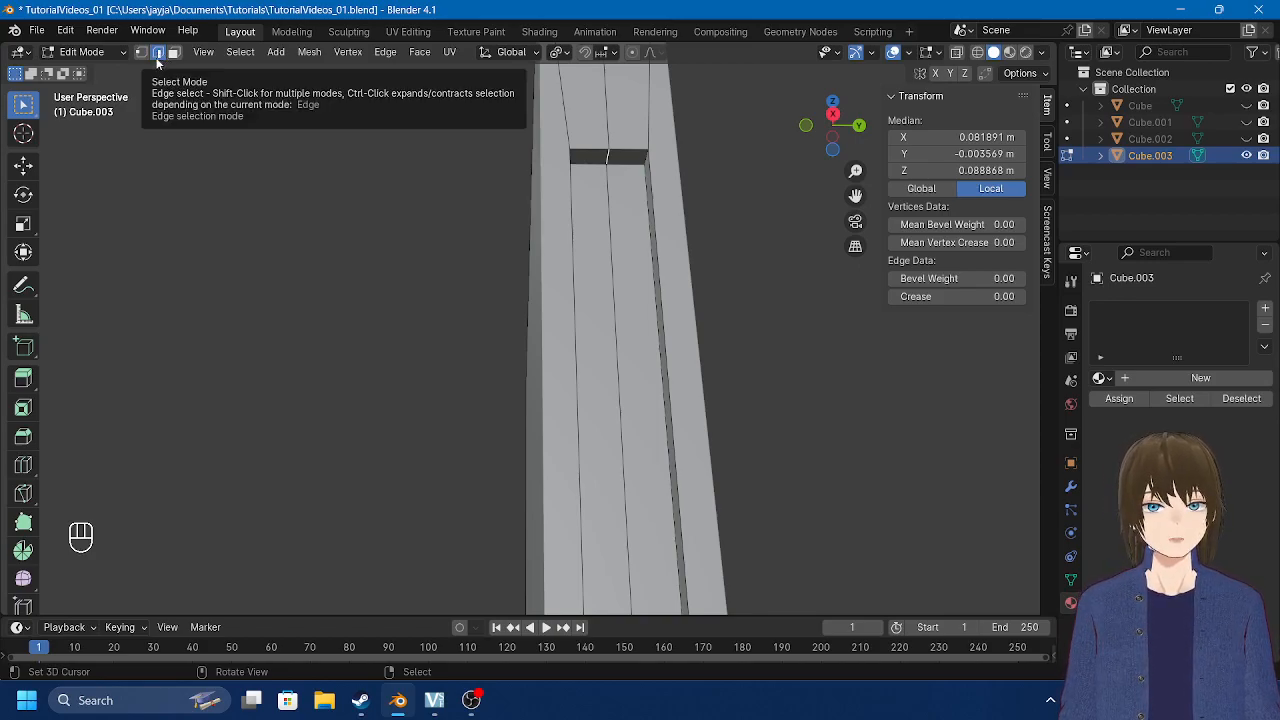
scroll(643, 323, "down", 5)
middle_click_drag(668, 350, 634, 148, "shift")
middle_click_drag(545, 430, 557, 223, "shift")
mouse_move(522, 530)
middle_mouse_down("shift")
mouse_move(540, 284)
mouse_move(574, 334)
mouse_move(556, 346)
middle_mouse_up("shift")
middle_click_drag(566, 428, 574, 283, "shift")
left_click(501, 405, "shift")
middle_click_drag(501, 405, 594, 331)
Step: Try to scale the two selected recess edges along Z about their individual origins
key("s")
key("z")
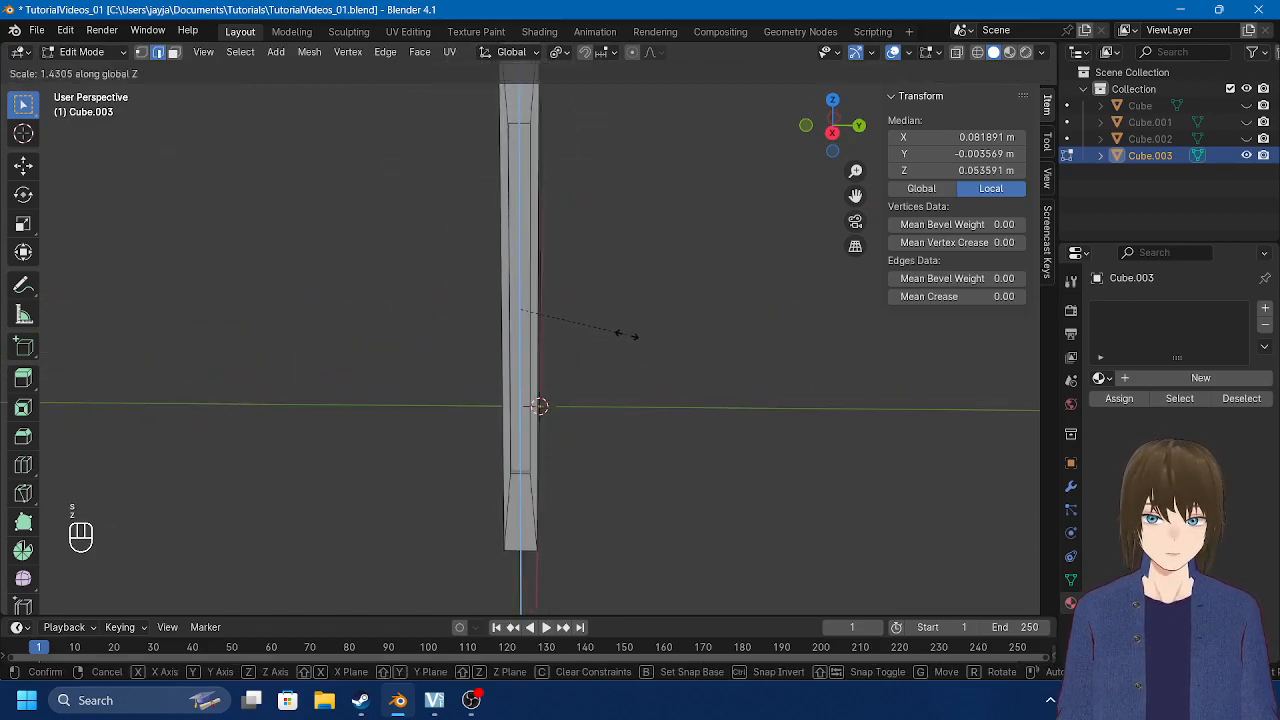
left_click(707, 347)
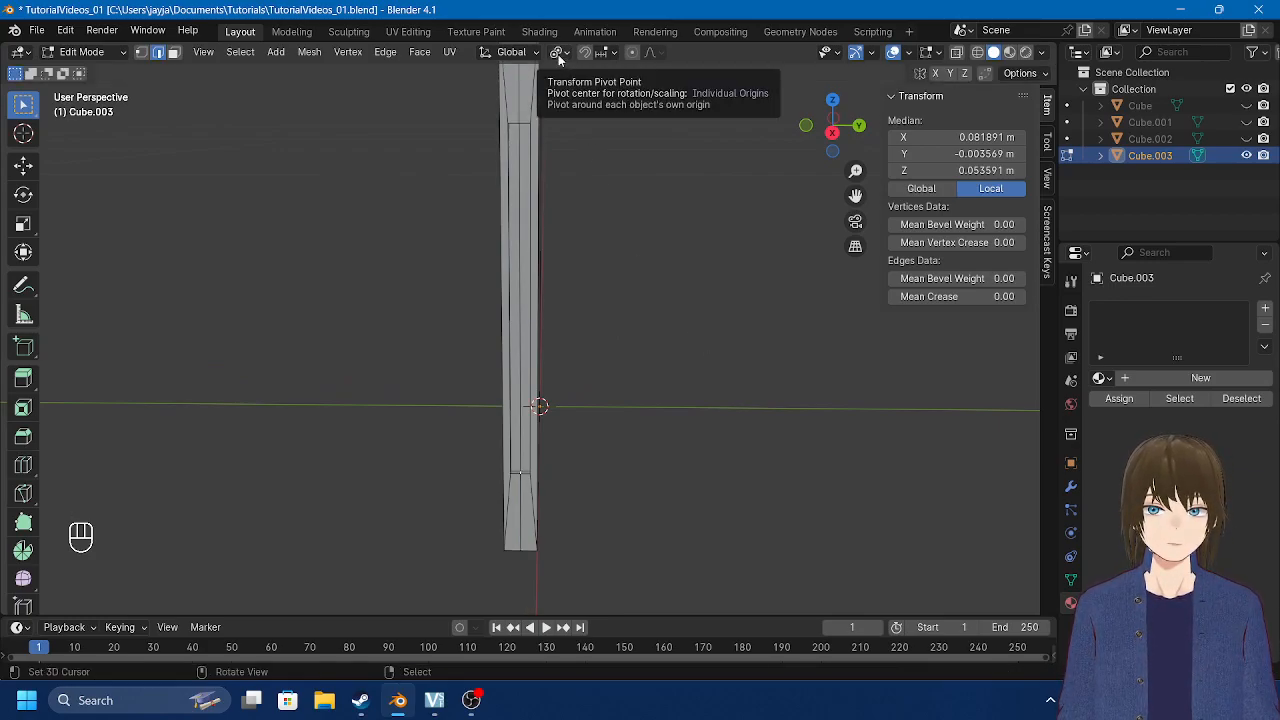
Step: Set the transform pivot to Median Point and scale the two recess edges to about 1.03 along Z, making the recess ends pointed
left_click(559, 54)
left_click(515, 54)
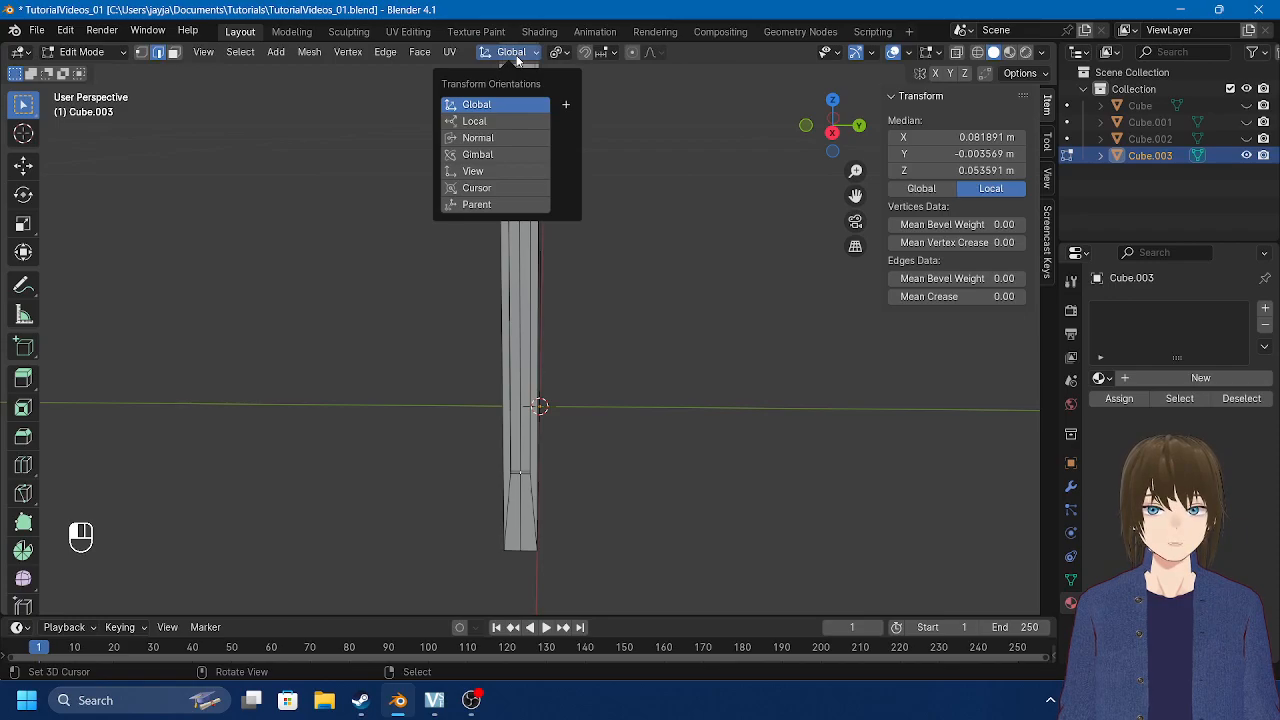
left_click(554, 54)
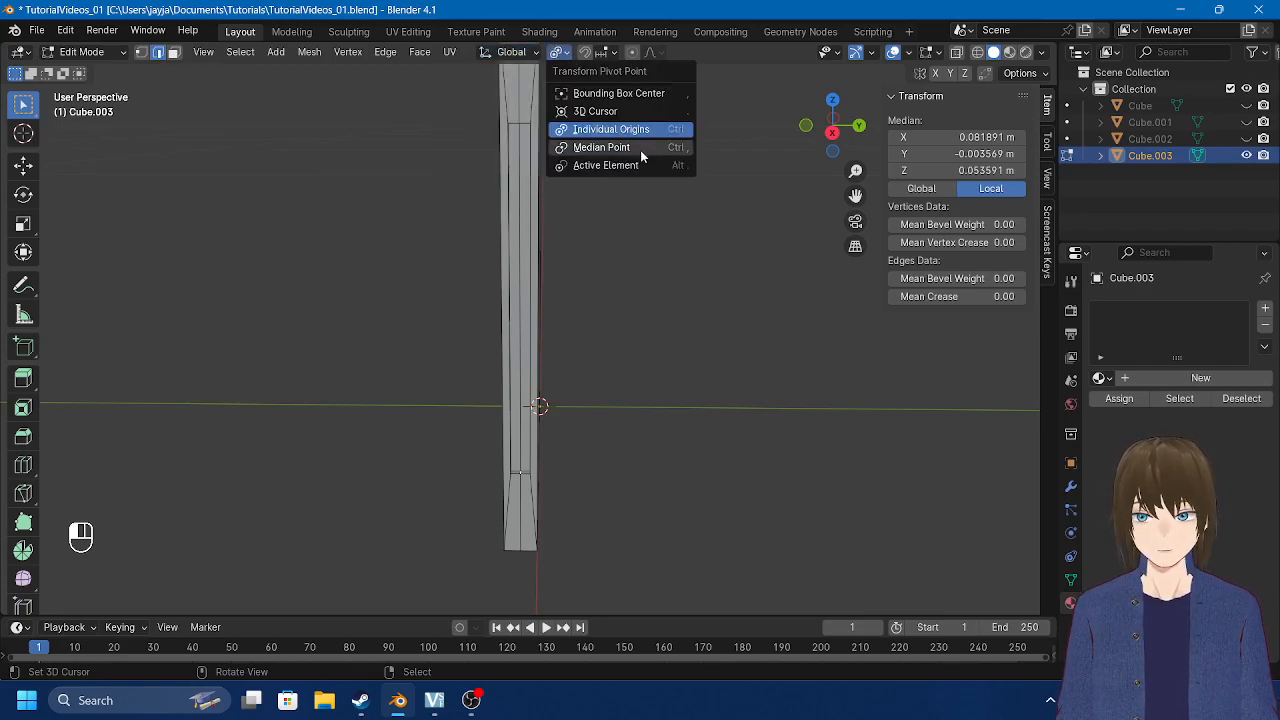
middle_click_drag(600, 317, 633, 267)
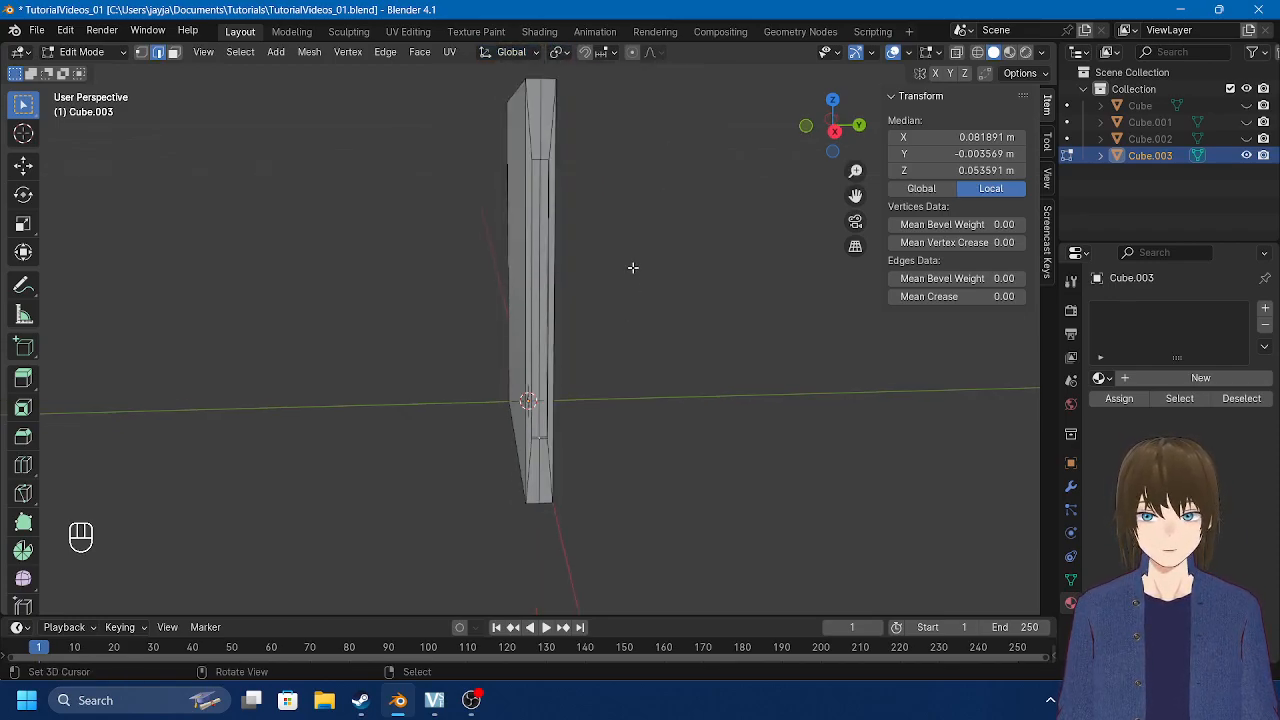
key("s")
key("z")
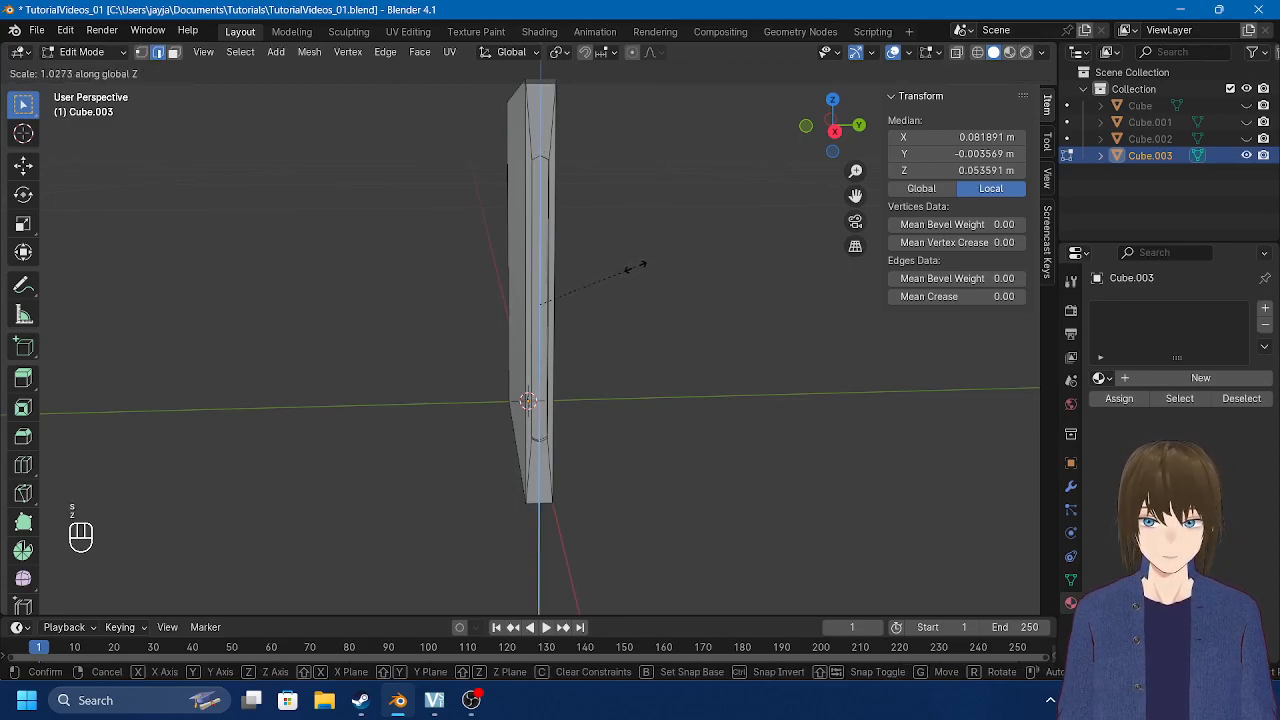
left_click(637, 272)
key("Tab")
key("Tab")
key("Tab")
middle_click_drag(641, 285, 606, 346)
scroll(606, 346, "up", 3)
key("Tab")
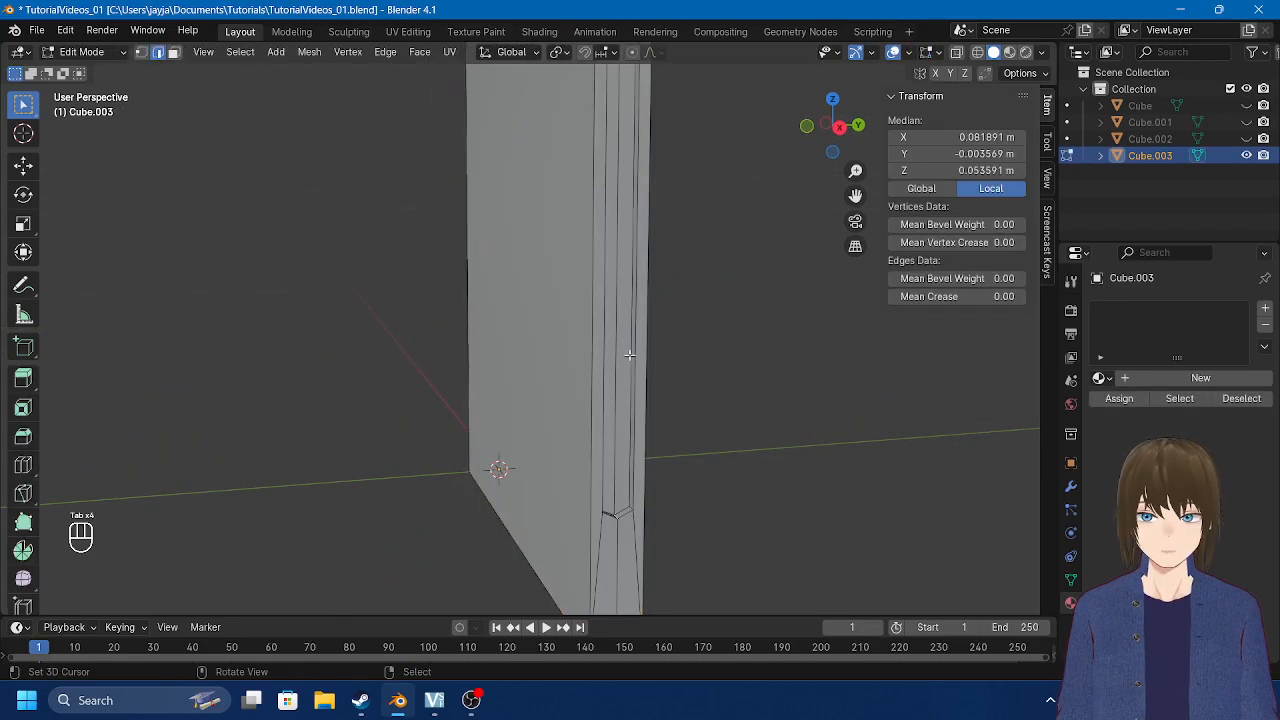
Step: Select the outline of the recess floor and scale it to about 1.02 along Y, adjusting its scale along Z as well
left_click(628, 440, "alt")
middle_click_drag(628, 440, 355, 467)
left_click(355, 467, "alt+shift")
middle_click_drag(441, 434, 469, 458)
right_click(435, 552, "shift")
middle_click_drag(533, 284, 588, 275, "shift")
middle_click_drag(603, 209, 546, 400, "shift")
scroll(553, 200, "up", 2)
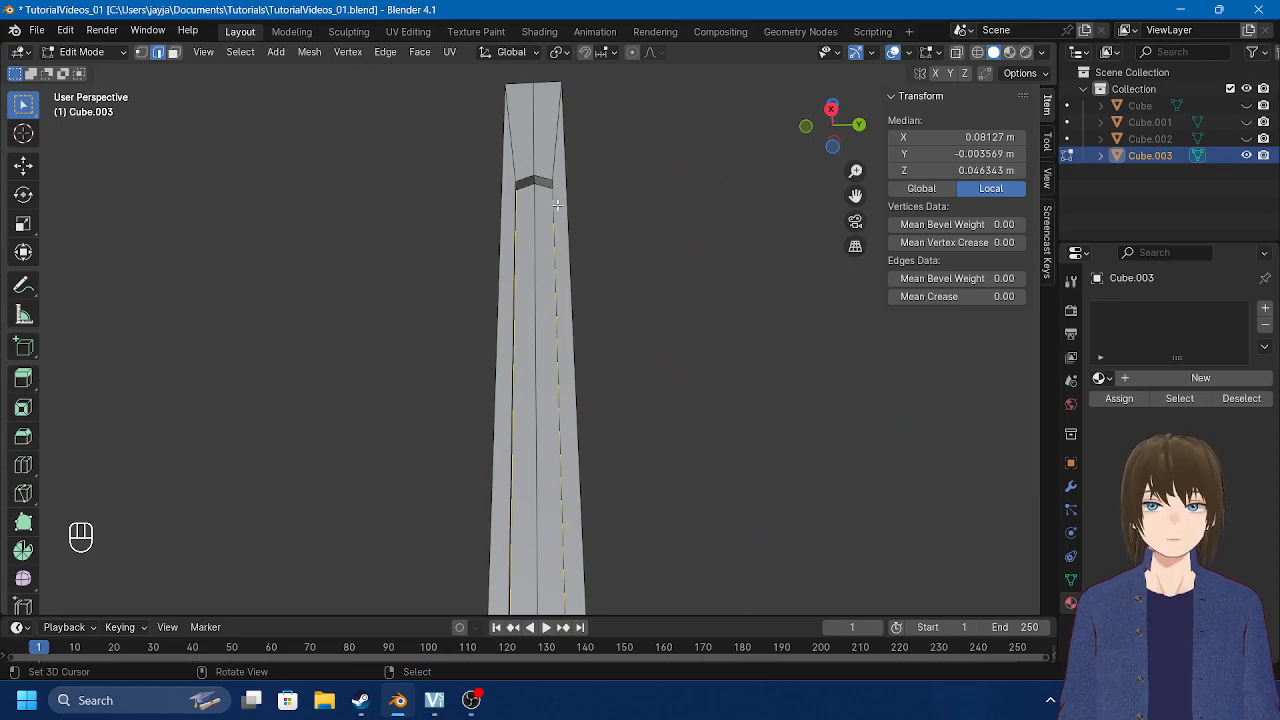
middle_click_drag(546, 183, 621, 395)
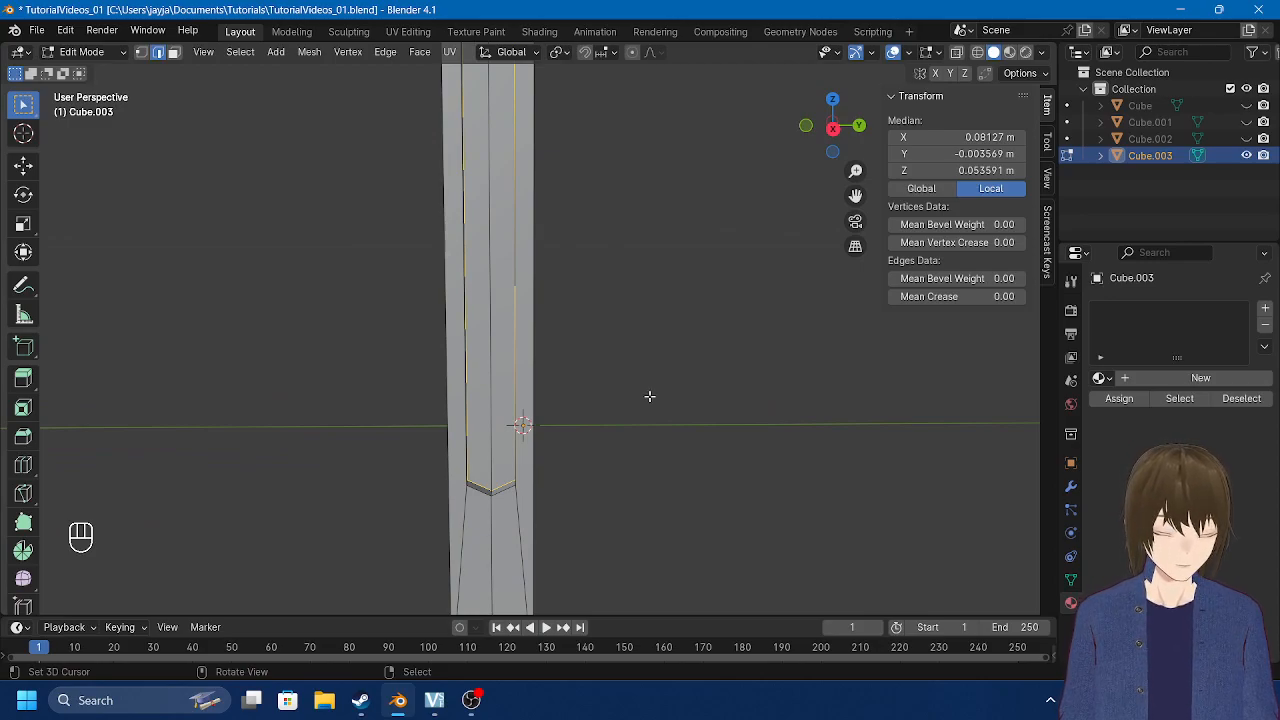
key("s")
key("y")
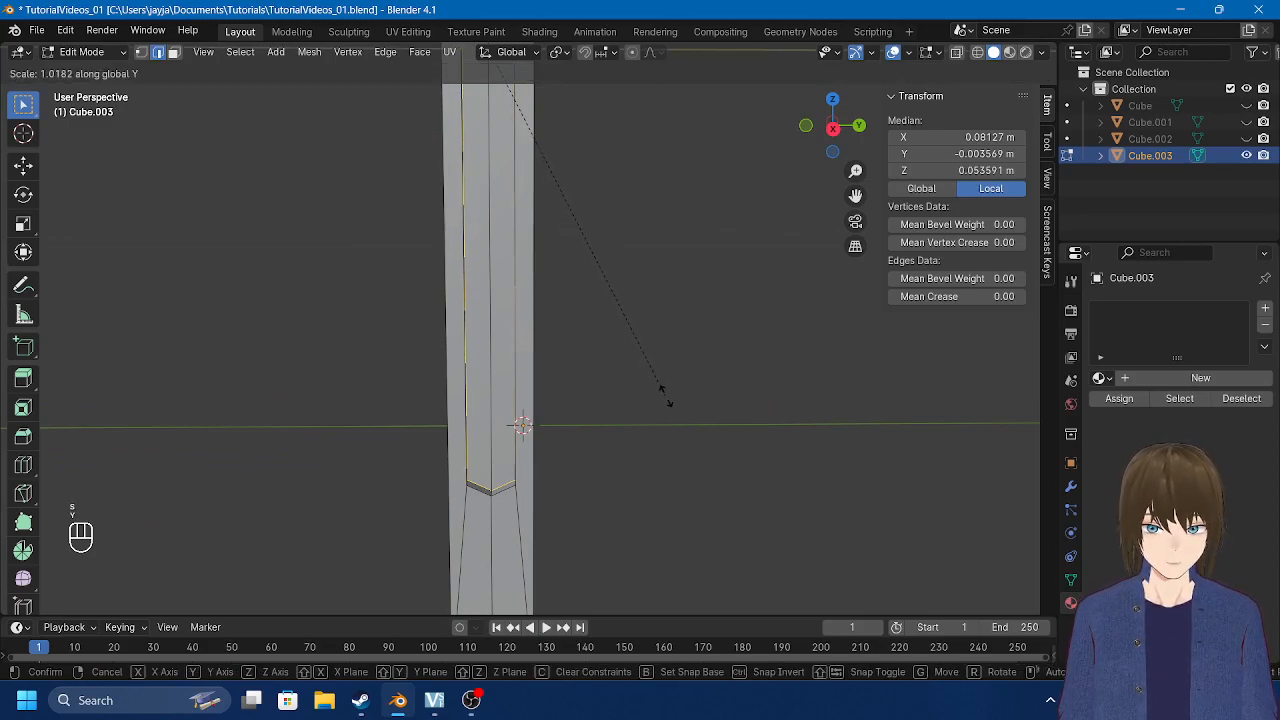
left_click(683, 393)
key("s")
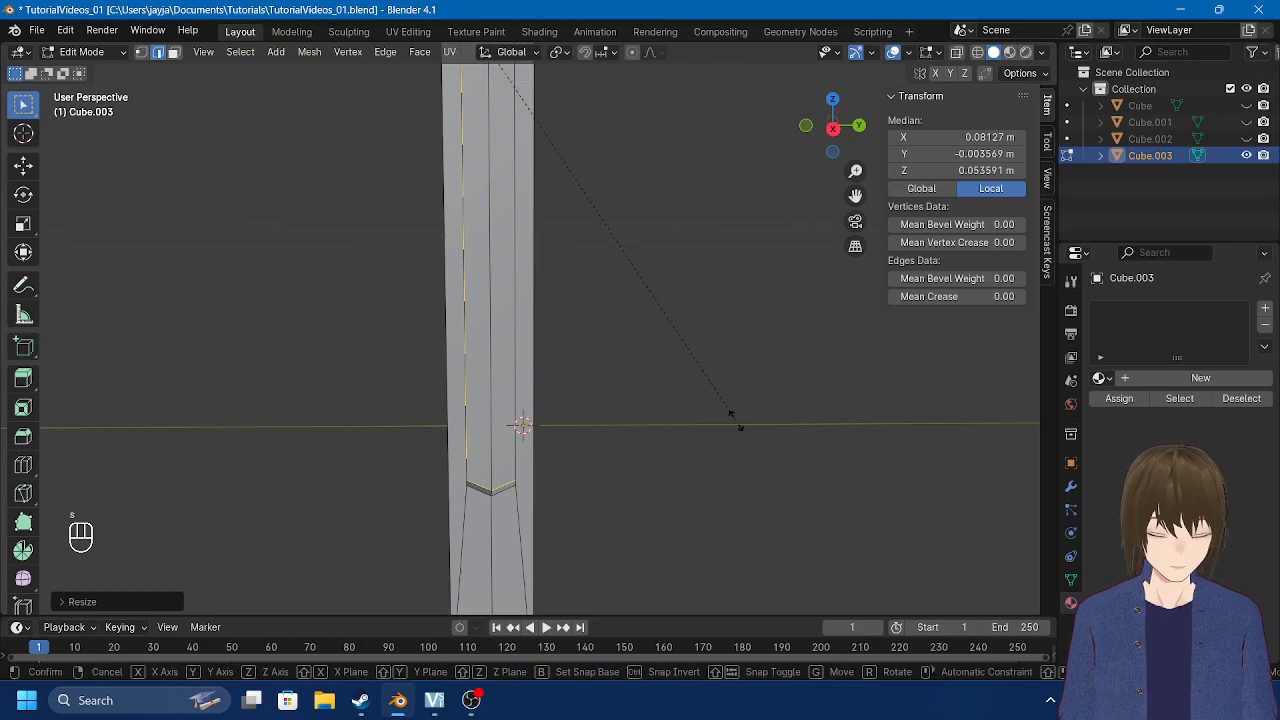
key("z")
left_click(735, 425)
Step: Examine the reshaped recess and the centre edge loop at the slab's upper end
key("Tab")
middle_click_drag(720, 425, 462, 384)
key("Tab")
key("Tab")
key("Tab")
scroll(631, 391, "up", 3)
middle_click_drag(505, 372, 502, 458, "shift")
scroll(514, 323, "up", 1)
scroll(514, 323, "up", 3)
middle_click_drag(514, 323, 480, 318)
middle_click_drag(490, 235, 508, 314, "shift")
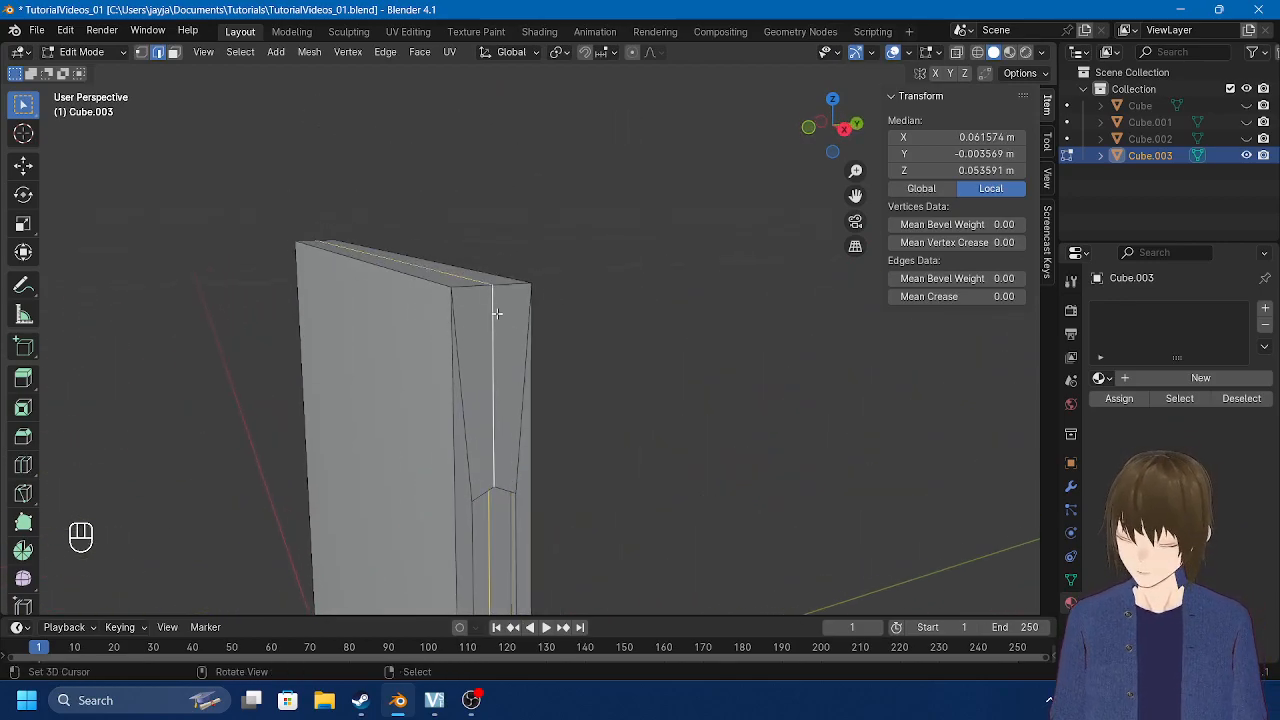
key("KP_Decimal")
scroll(600, 369, "up", 5)
middle_click_drag(491, 371, 692, 367)
middle_click_drag(690, 331, 671, 342)
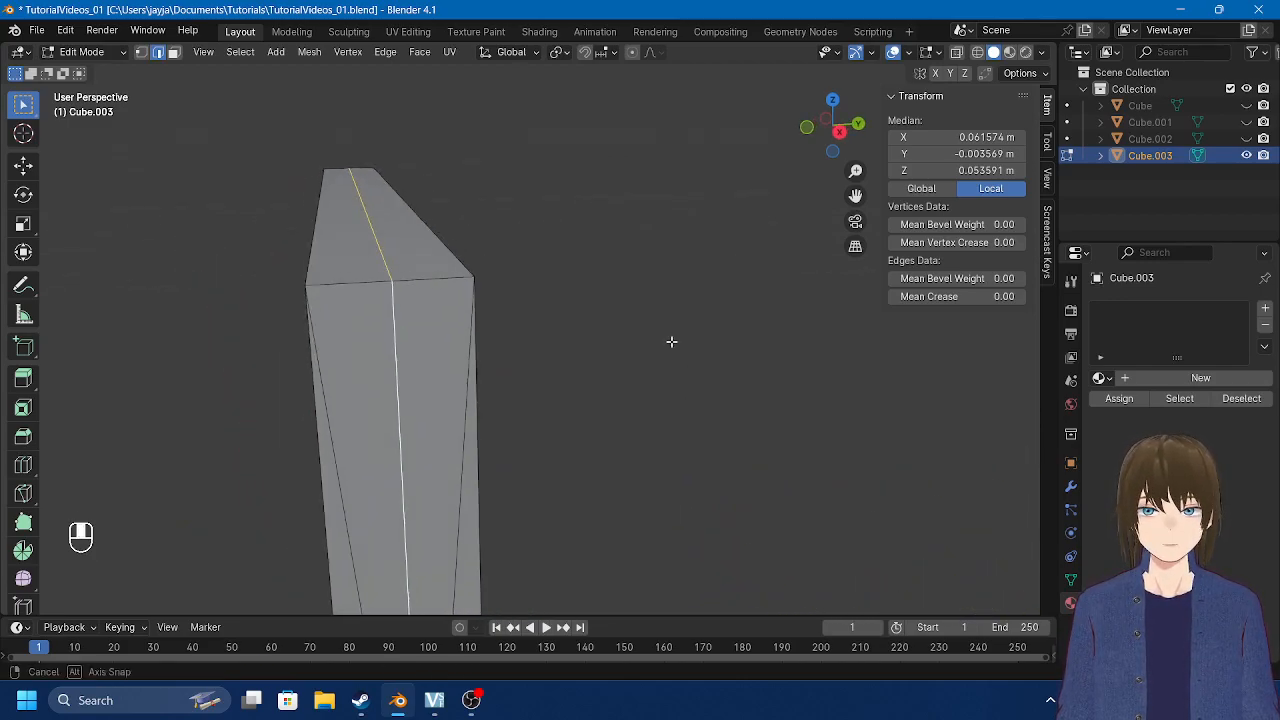
middle_click_drag(585, 365, 632, 315, "shift")
scroll(714, 320, "up", 1)
scroll(663, 307, "down", 1)
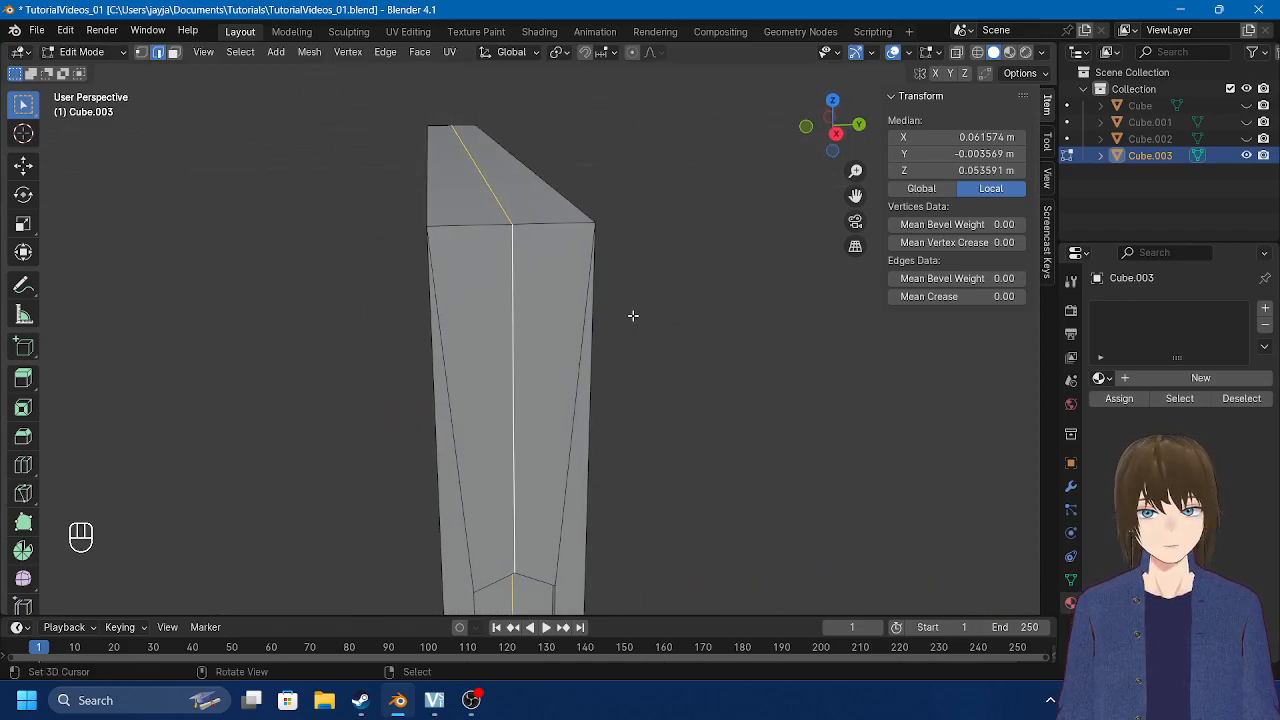
Step: Add a loop cut across the slab, slid about 0.98 of the way toward its negative-X side
middle_click_drag(509, 197, 646, 291)
key("ctrl+r")
right_click(538, 262)
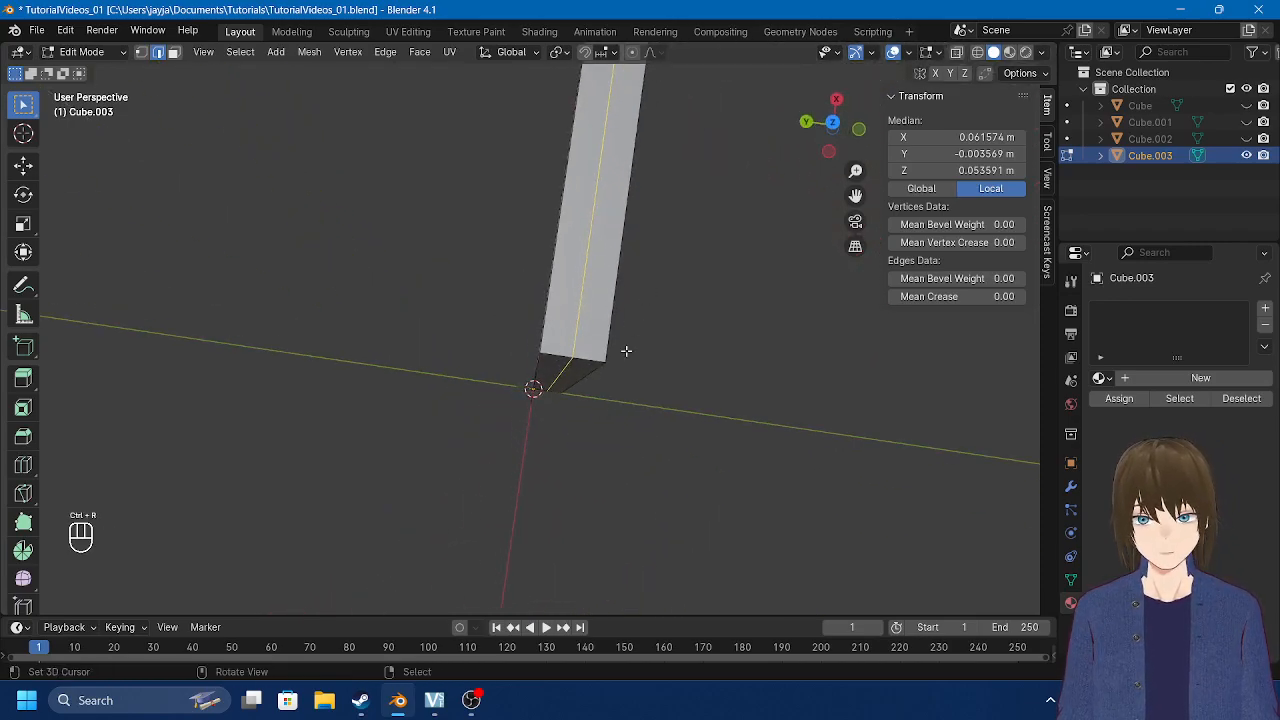
middle_click_drag(626, 351, 505, 337)
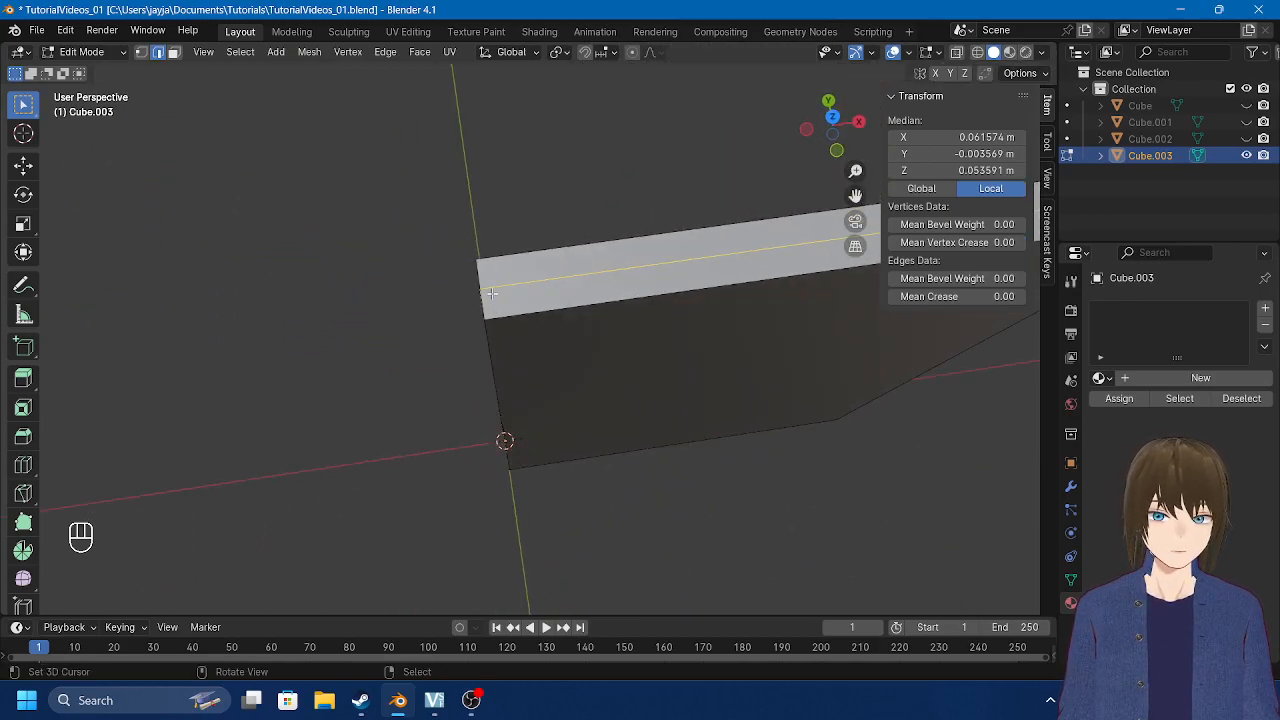
scroll(495, 319, "up", 2)
key("ctrl+r")
left_click(651, 252)
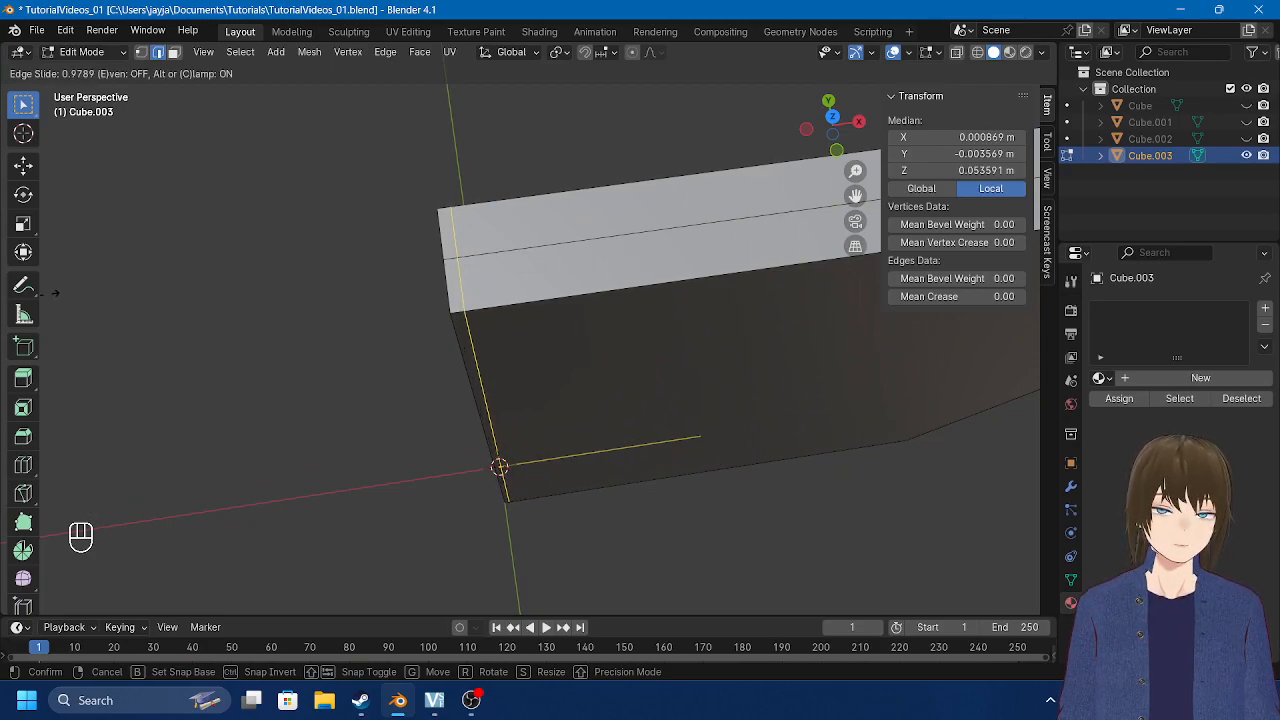
left_click(53, 292)
middle_click_drag(570, 380, 601, 368)
middle_click_drag(523, 223, 493, 207)
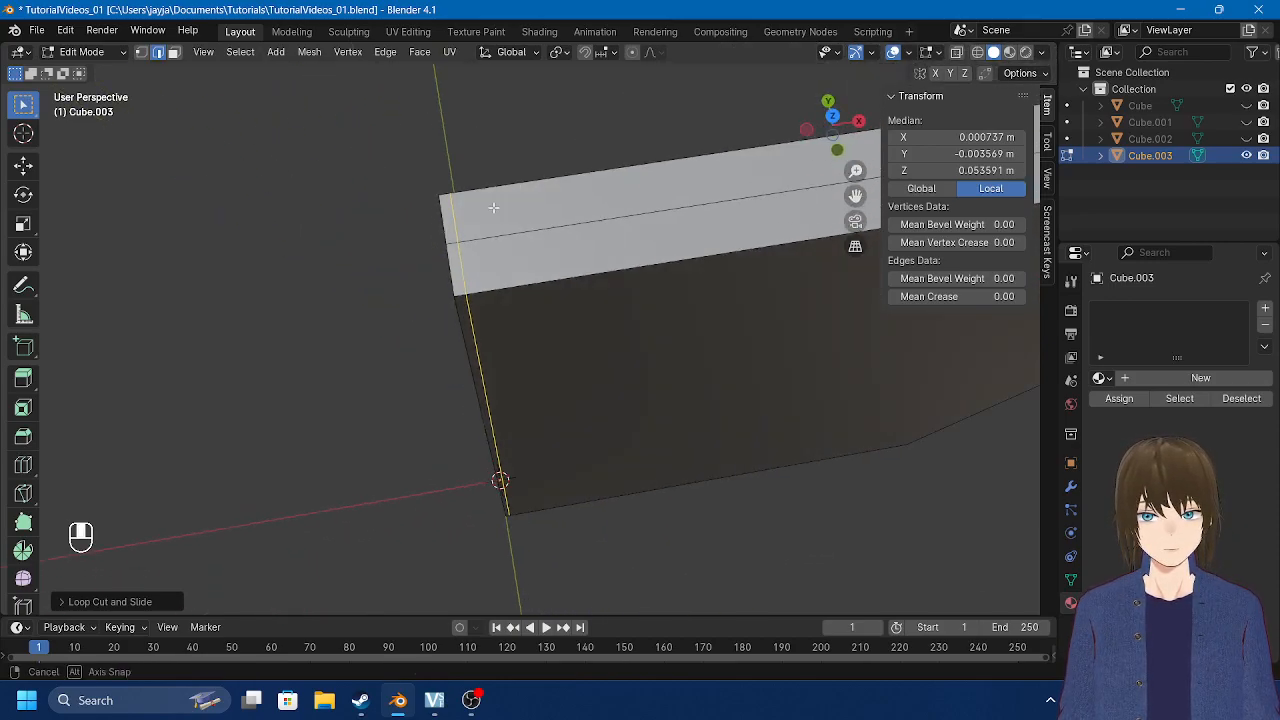
Step: Select the centre edge loop running around the slab's narrow sides and bevel it into a thin one-segment strip
middle_click_drag(493, 207, 551, 309)
left_click(480, 190)
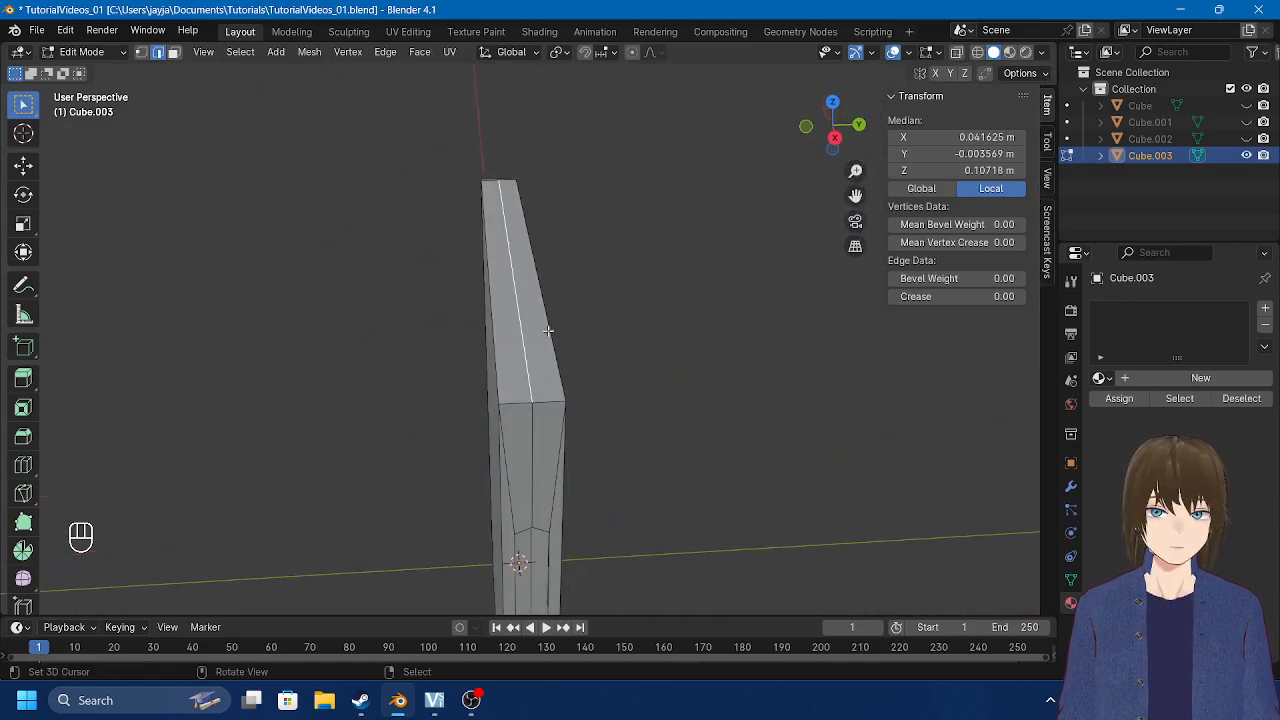
left_click(527, 435, "shift")
middle_click_drag(527, 435, 515, 320)
middle_click_drag(524, 271, 524, 303)
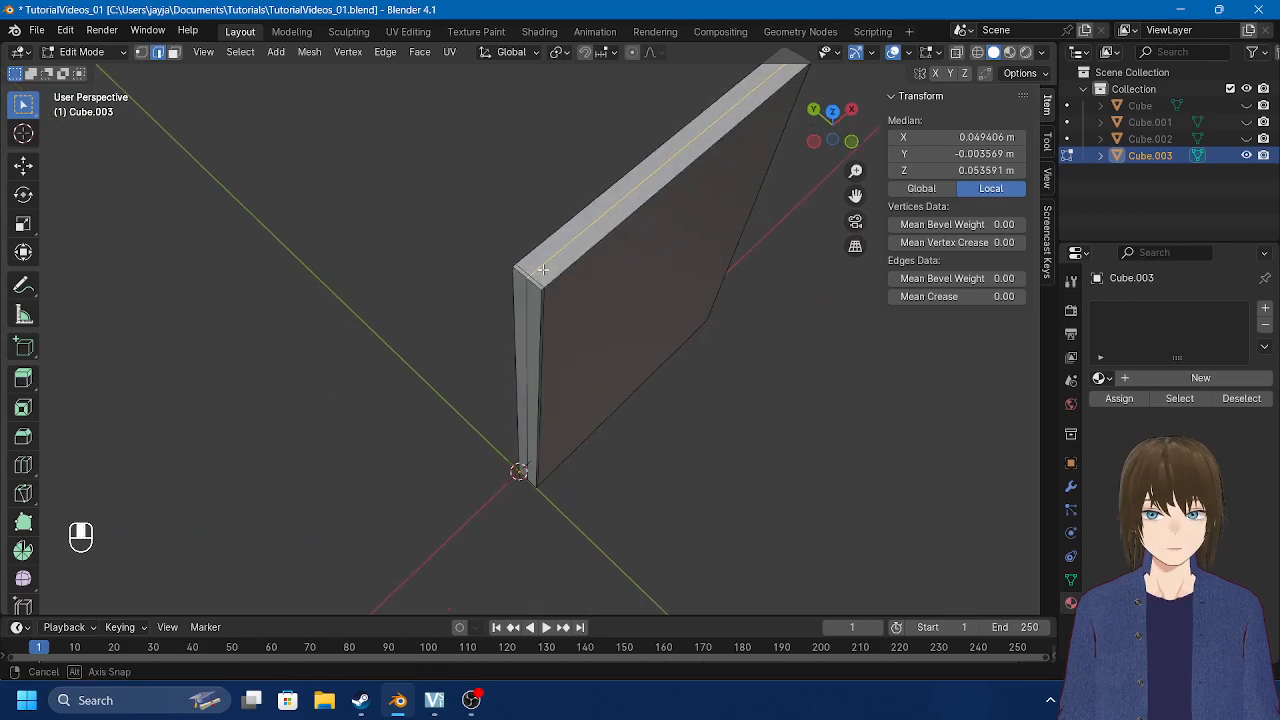
scroll(523, 262, "up", 3)
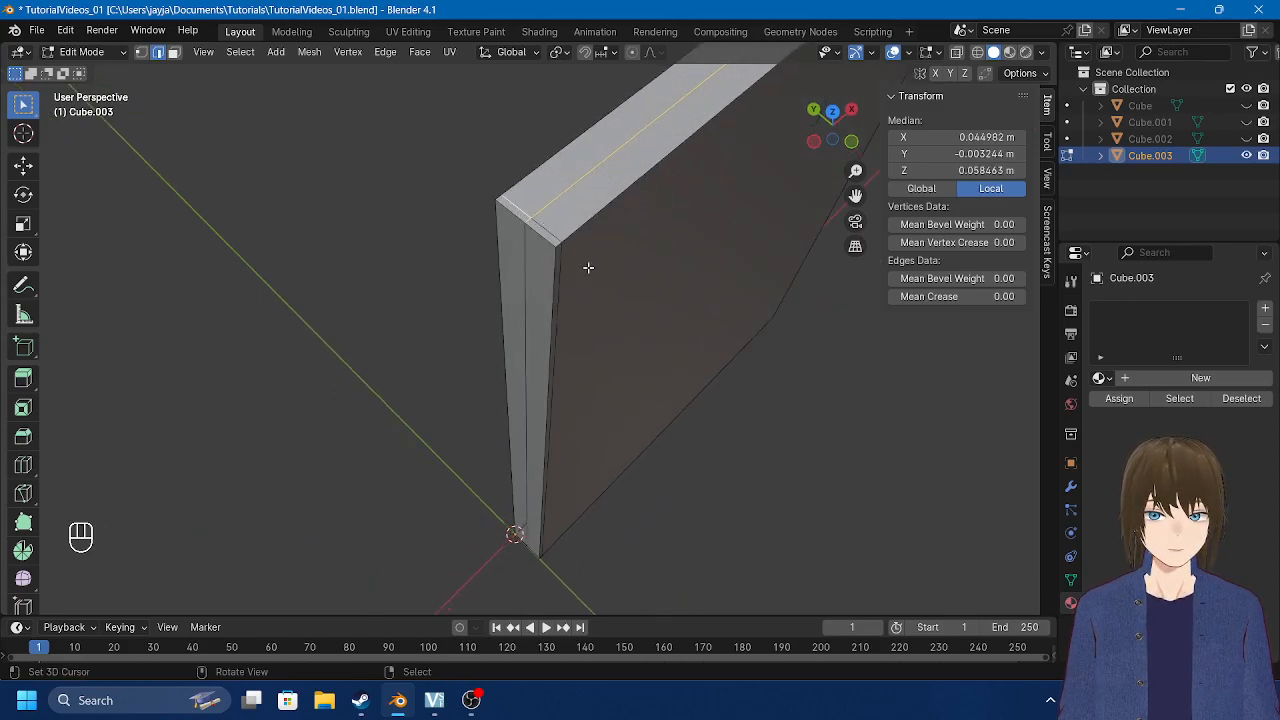
key("ctrl+z")
middle_click_drag(589, 366, 521, 312)
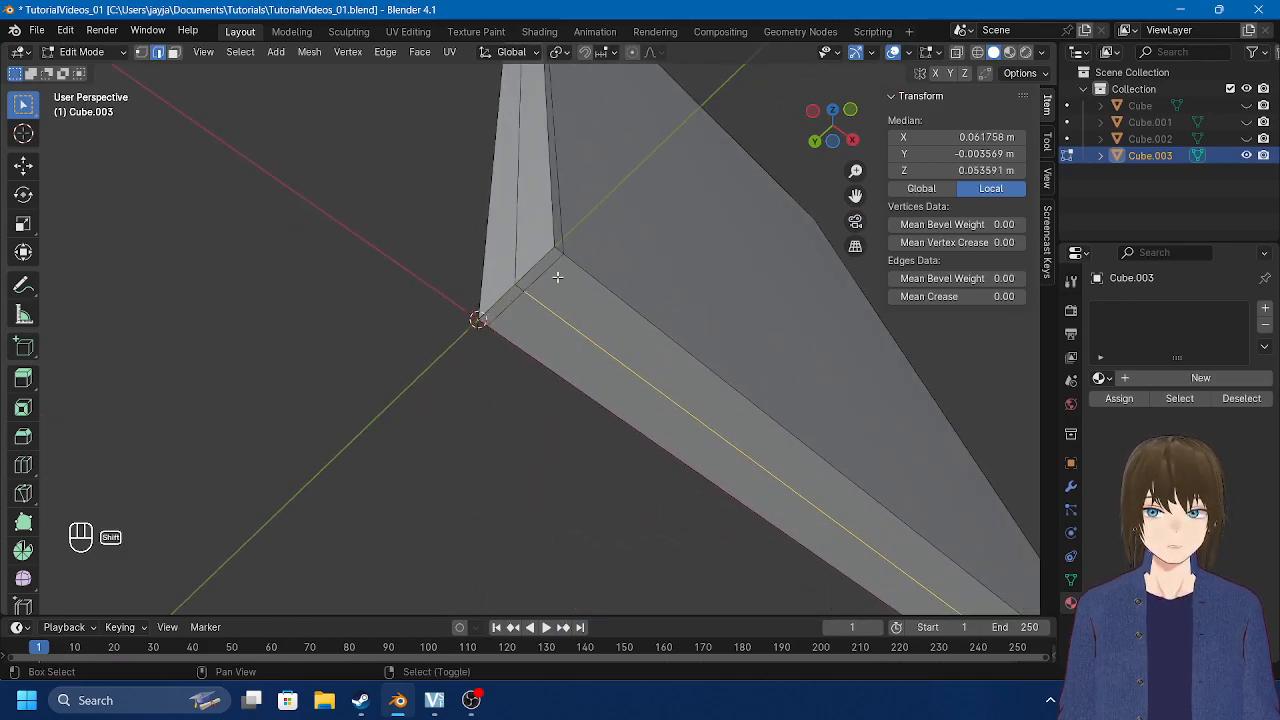
middle_click_drag(615, 194, 380, 286)
middle_click_drag(421, 178, 470, 293)
scroll(468, 290, "up", 1)
middle_click_drag(470, 293, 584, 319, "shift")
key("ctrl+b")
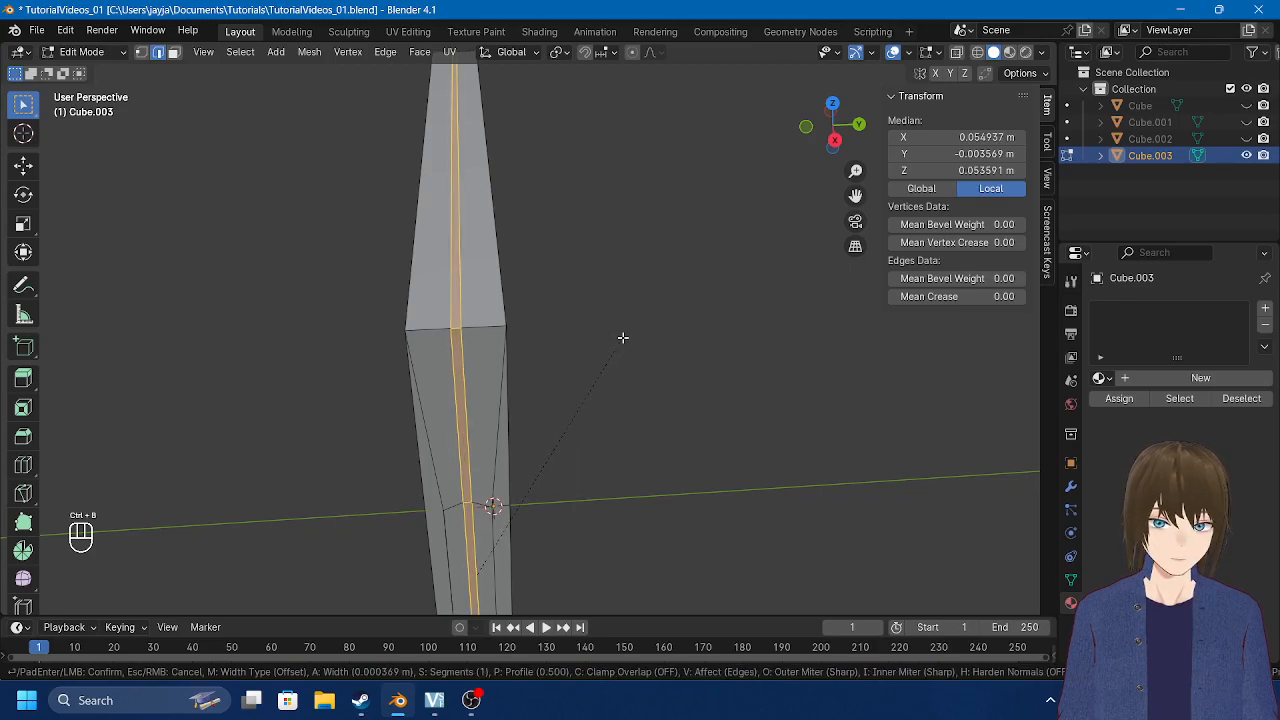
left_click(619, 338)
Step: Extrude the thin bevelled strip in place and scale it to about 0.993 along Z to sink a shallow groove
middle_click_drag(619, 338, 657, 371)
middle_click_drag(648, 267, 587, 302)
middle_click_drag(573, 386, 611, 300)
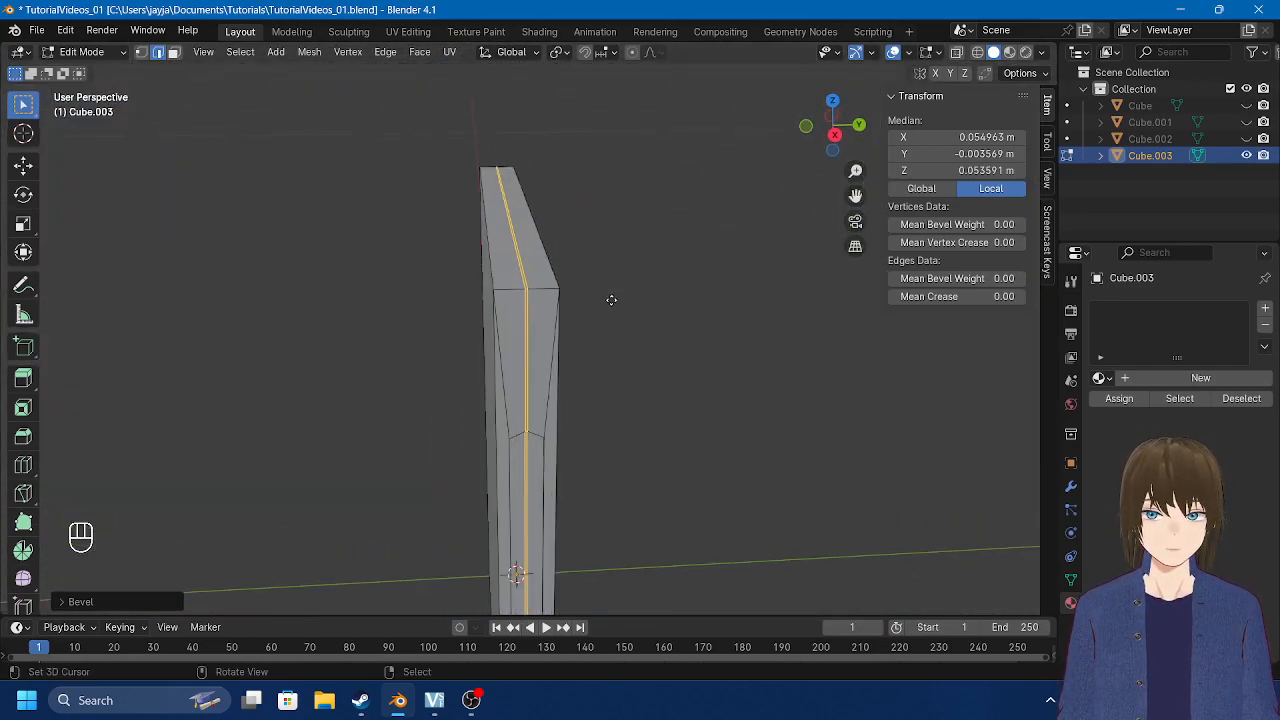
key("e")
left_click(569, 245)
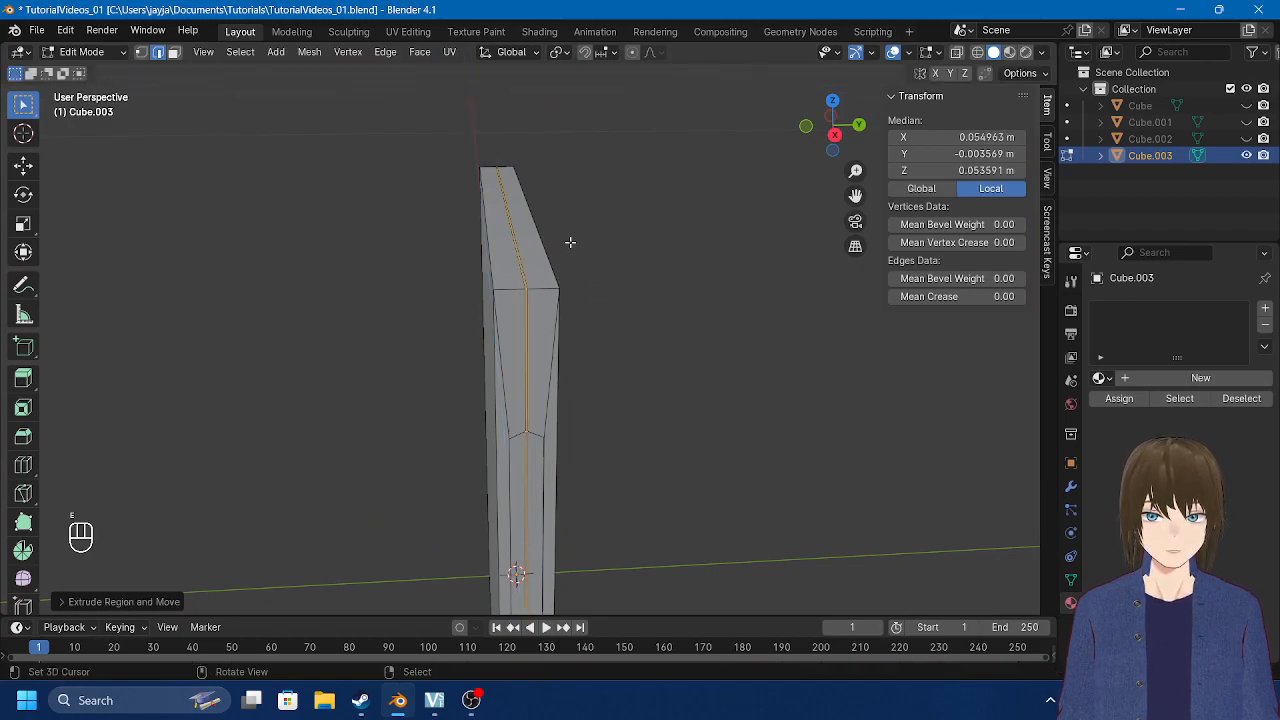
scroll(610, 393, "up", 2)
scroll(592, 391, "down", 1)
key("s")
key("z")
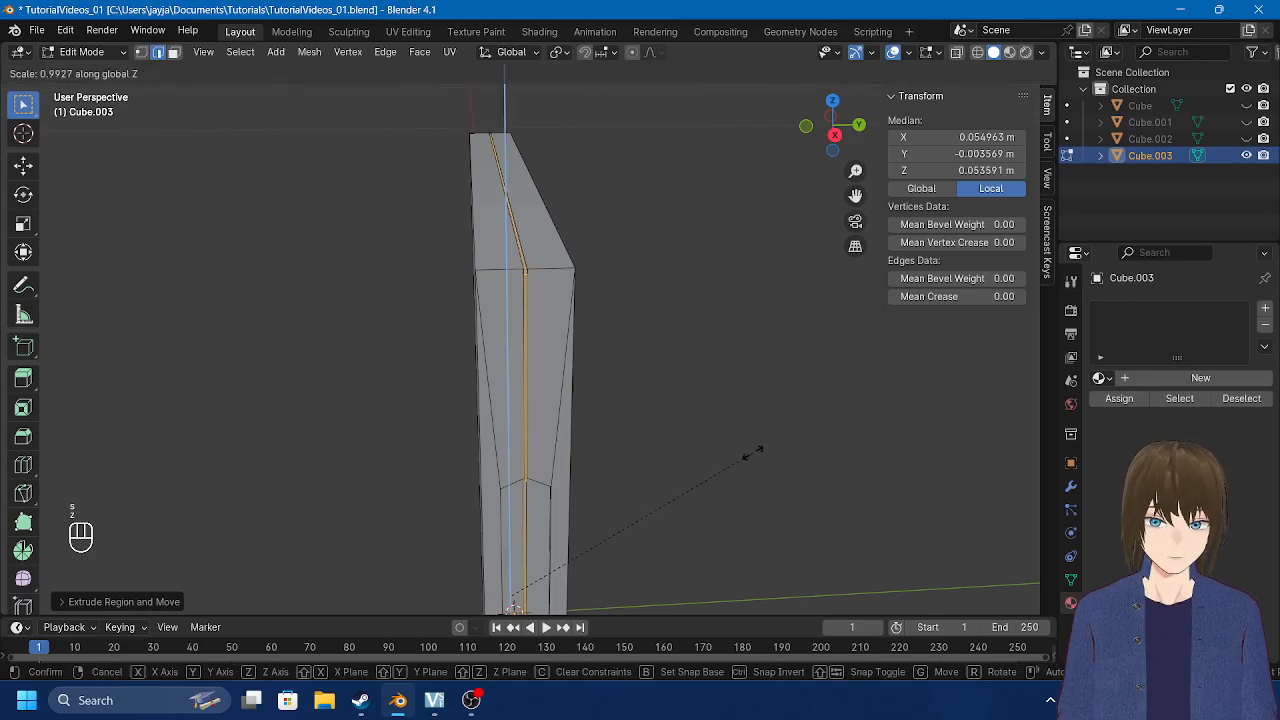
left_click(752, 453)
key("Tab")
scroll(566, 314, "up", 2)
key("Tab")
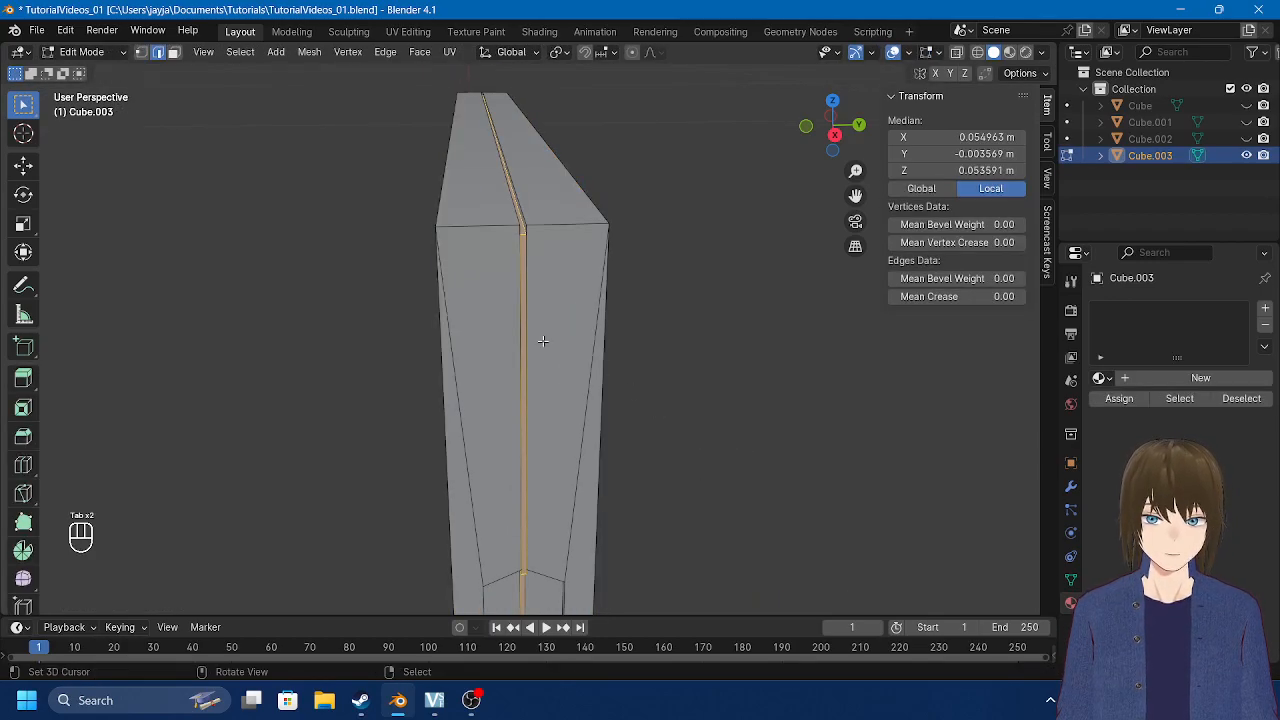
Step: Select the groove's thin strip faces along the recessed positive-X side and move them about -0.00026 m along X to deepen the groove
left_click(437, 186)
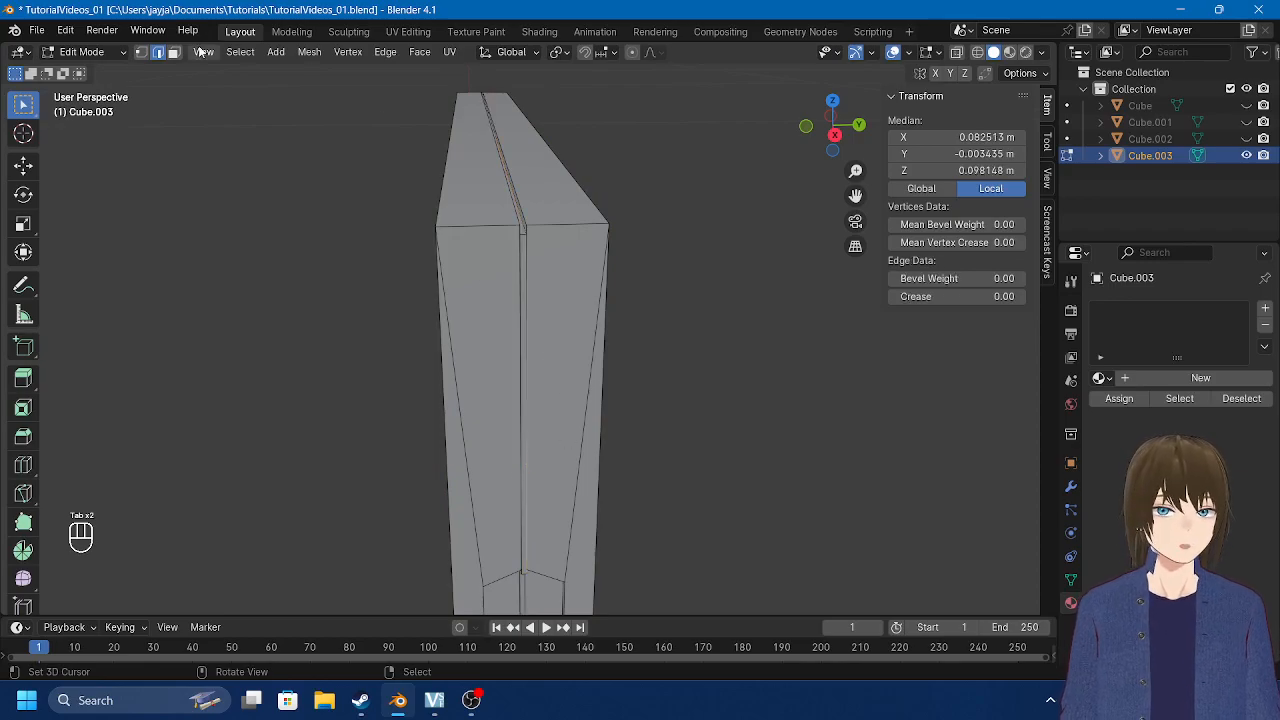
left_click(174, 53)
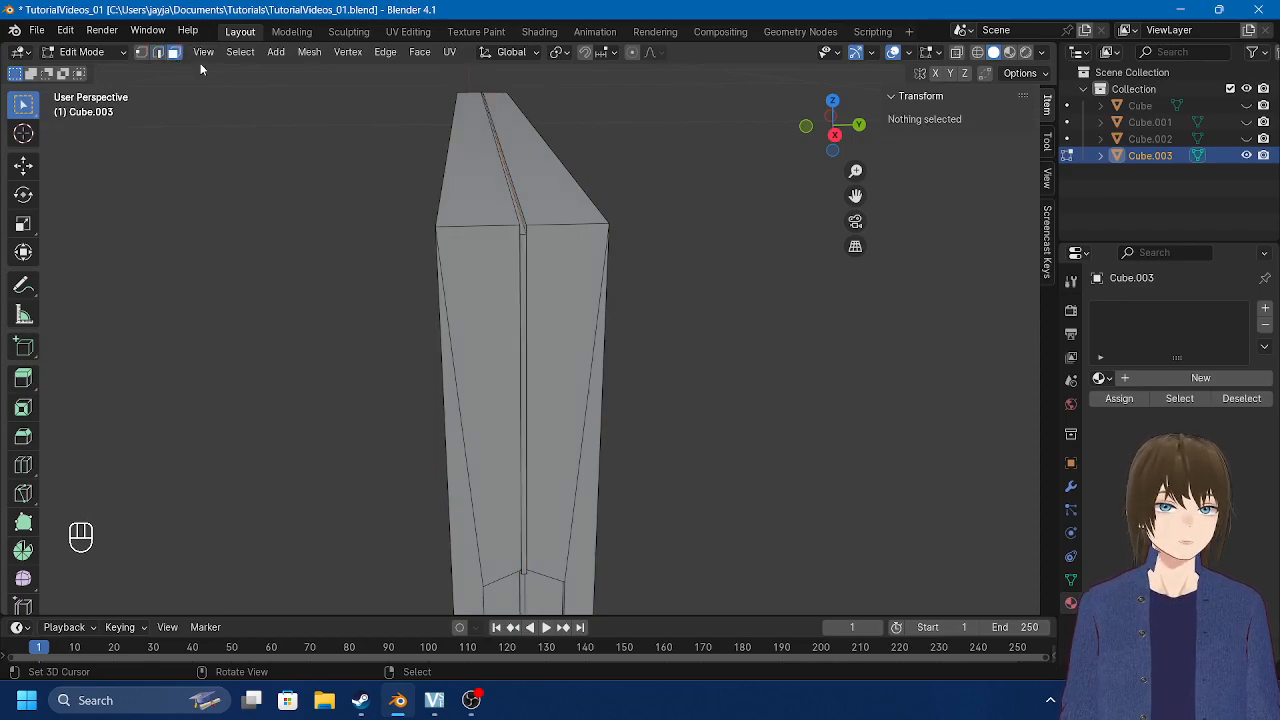
left_click(524, 318)
middle_click_drag(563, 409, 513, 282)
left_click(495, 266, "shift")
middle_click_drag(514, 156, 524, 526, "shift")
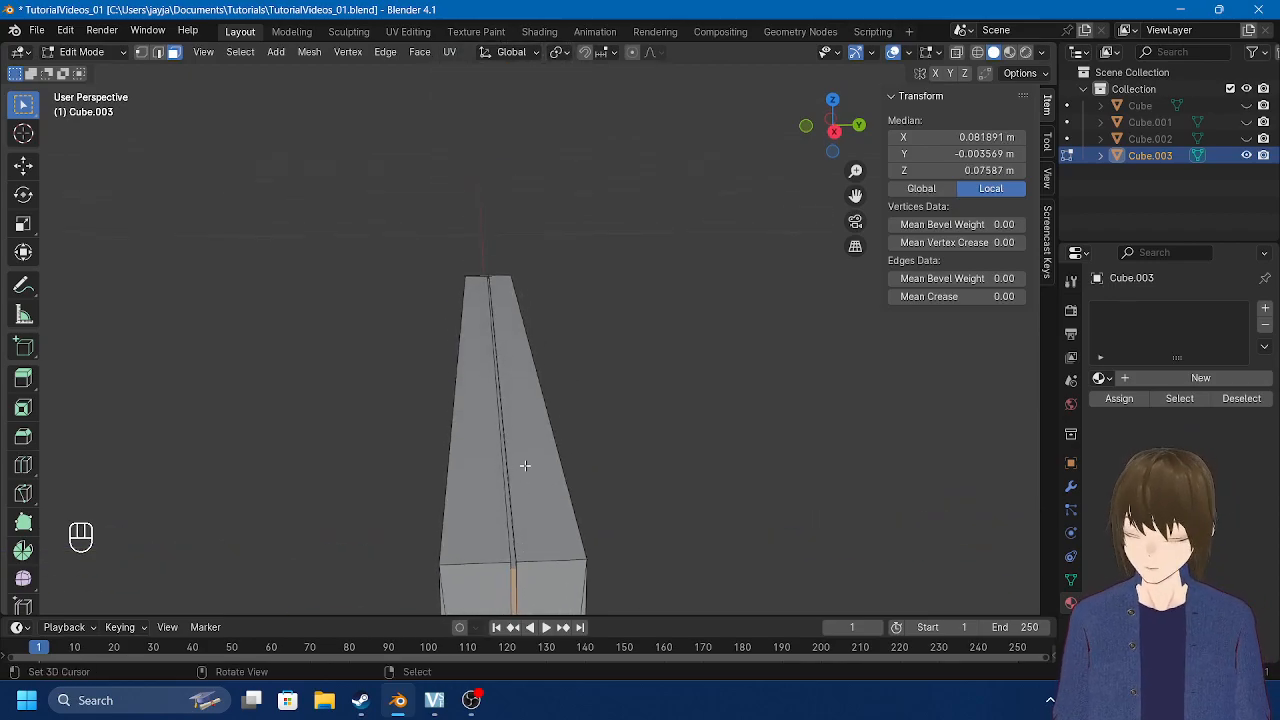
key("KP_Decimal")
scroll(586, 189, "up", 7)
middle_click_drag(586, 189, 569, 137)
scroll(578, 200, "up", 3)
middle_click_drag(569, 337, 553, 222)
middle_click_drag(617, 514, 583, 310, "shift")
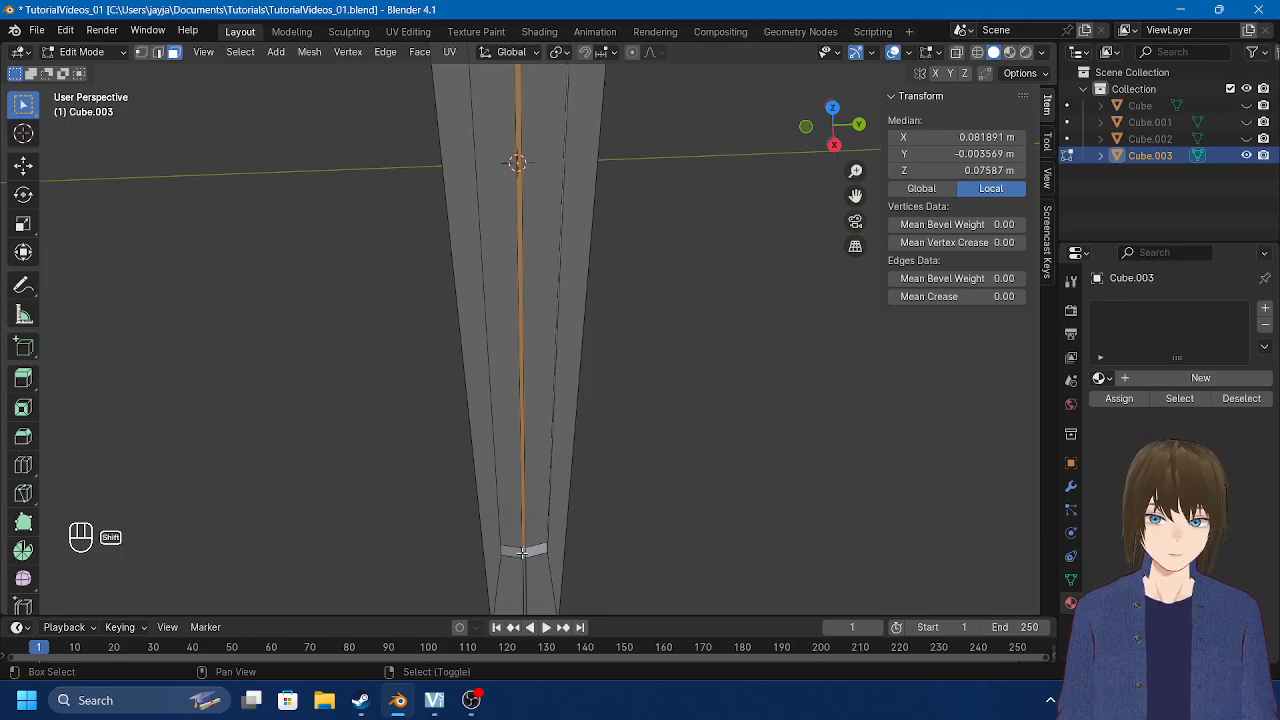
middle_click_drag(597, 519, 618, 337)
scroll(551, 286, "up", 3)
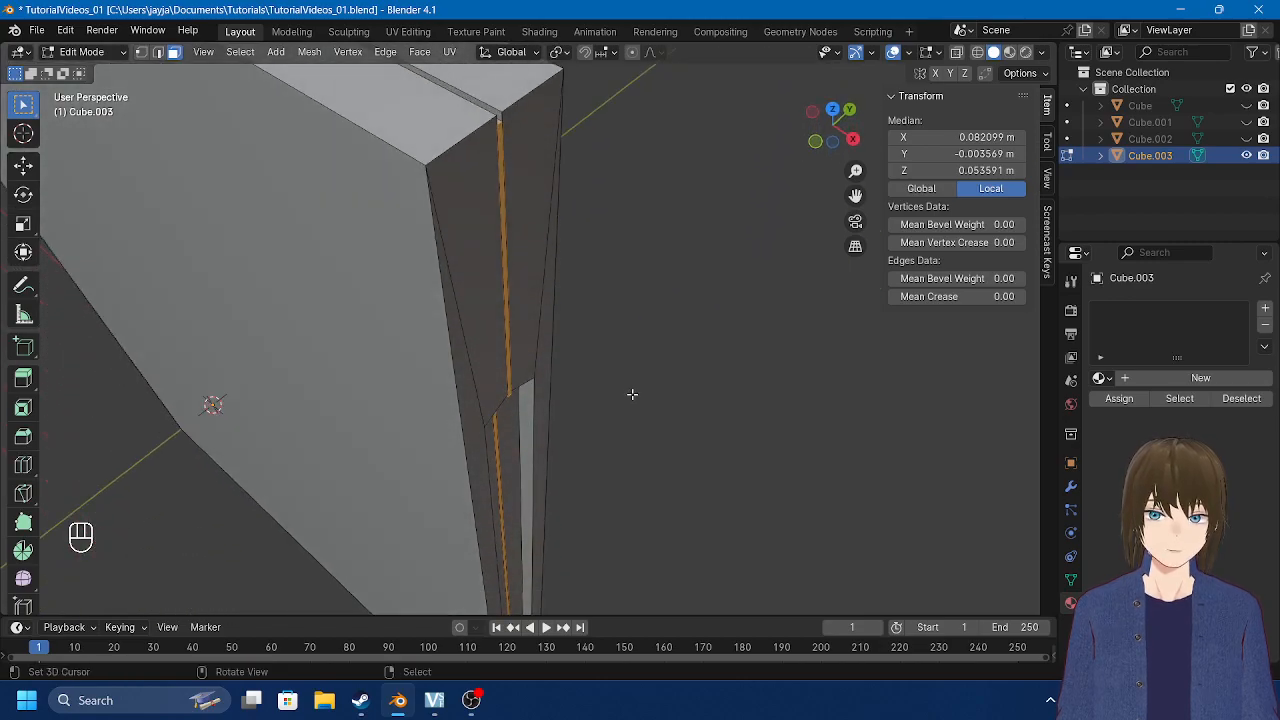
key("g")
key("x")
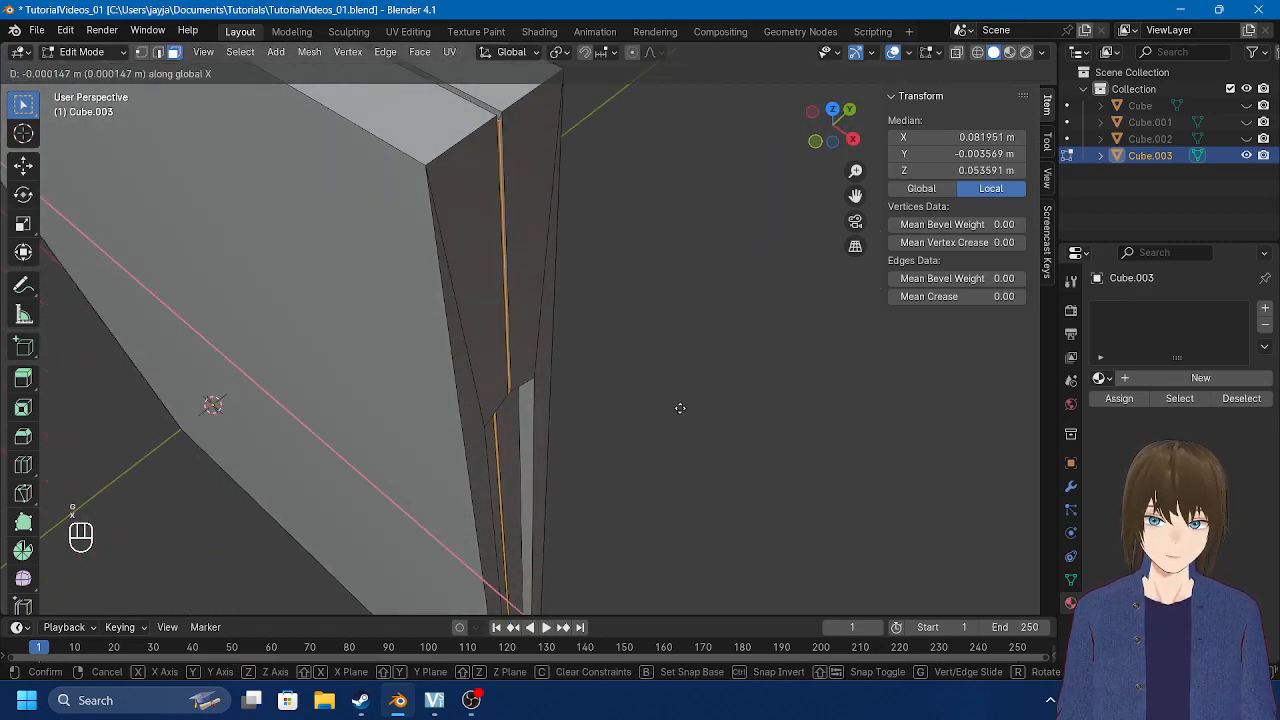
left_click(678, 408)
Step: Examine the groove's depth at the recessed side from above in wireframe, and inspect the slab's opposite narrow side
middle_click_drag(583, 283, 631, 383)
key("KP_7")
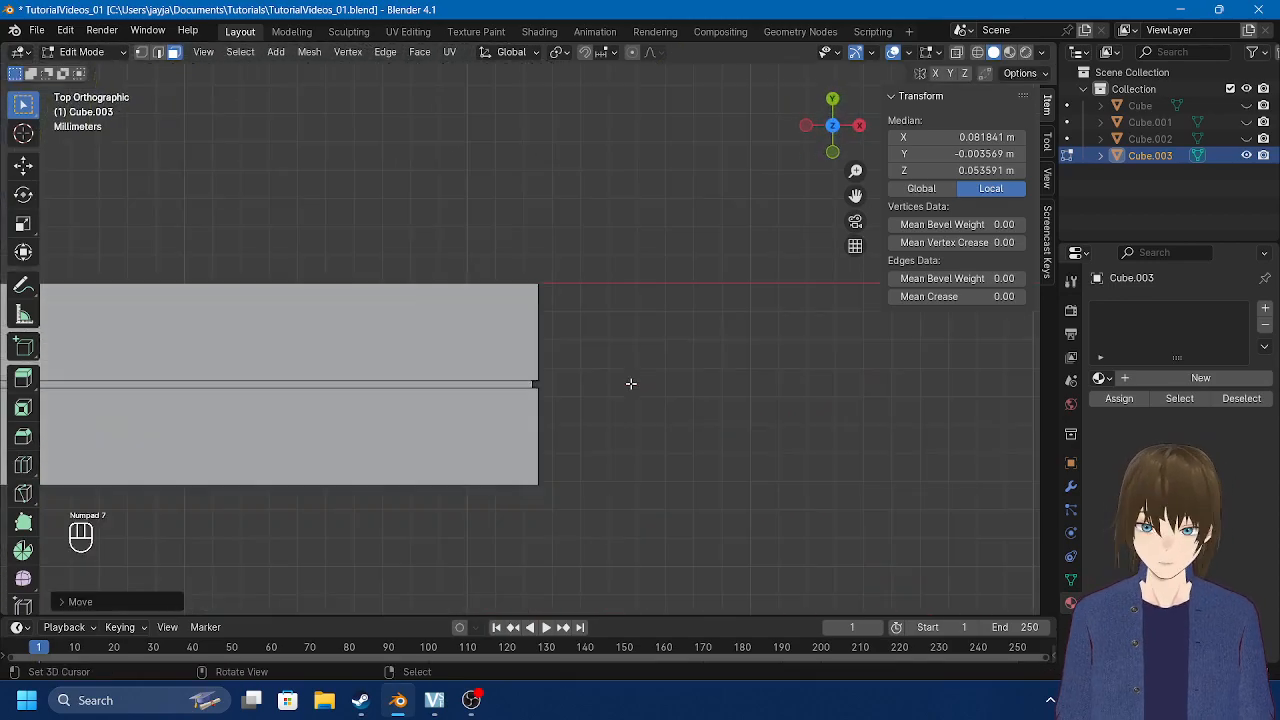
scroll(632, 391, "up", 7)
key("z")
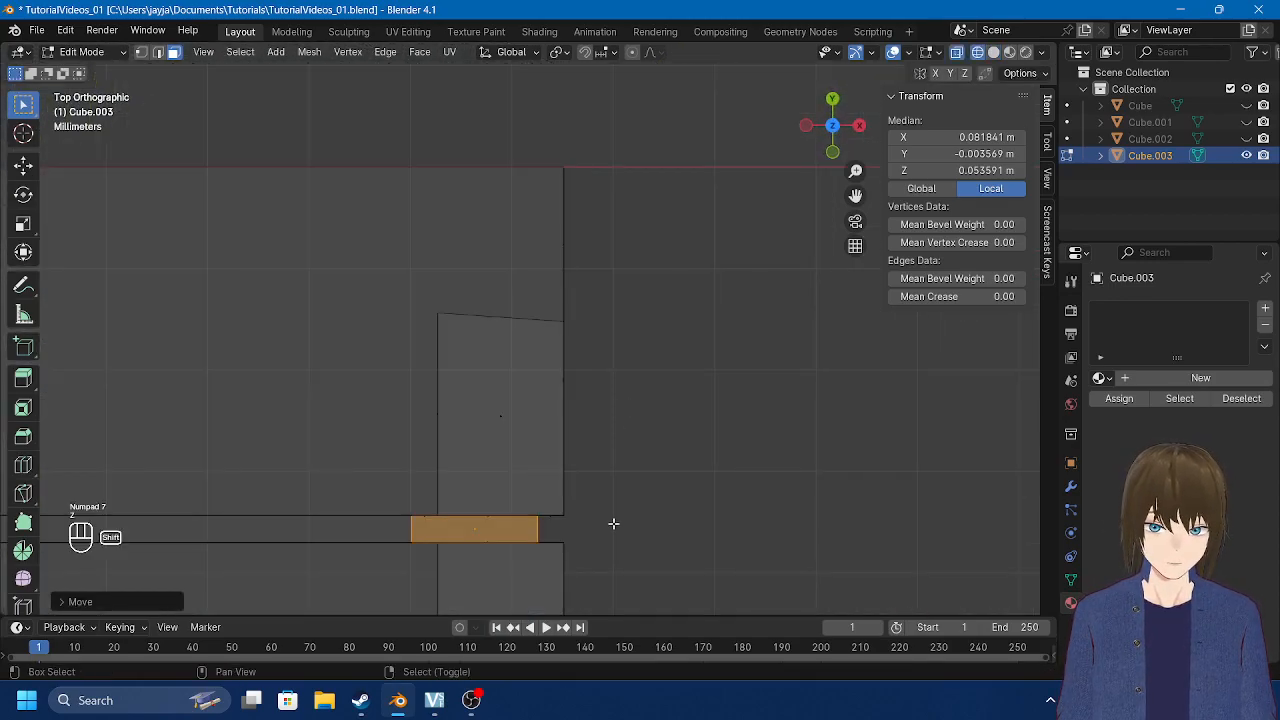
middle_click_drag(613, 523, 598, 390, "shift")
key("z")
mouse_move(611, 457)
middle_mouse_down()
mouse_move(571, 409)
mouse_move(530, 397)
mouse_move(577, 257)
mouse_move(577, 297)
mouse_move(566, 277)
mouse_move(515, 298)
mouse_move(549, 280)
mouse_move(544, 222)
mouse_move(410, 226)
mouse_move(420, 280)
middle_mouse_up()
scroll(515, 298, "up", 5)
scroll(514, 290, "down", 2)
scroll(440, 310, "down", 5)
key("Tab")
middle_click_drag(495, 374, 572, 335)
scroll(525, 463, "up", 3)
key("Tab")
middle_click_drag(558, 490, 576, 378, "shift")
middle_click_drag(576, 378, 509, 389)
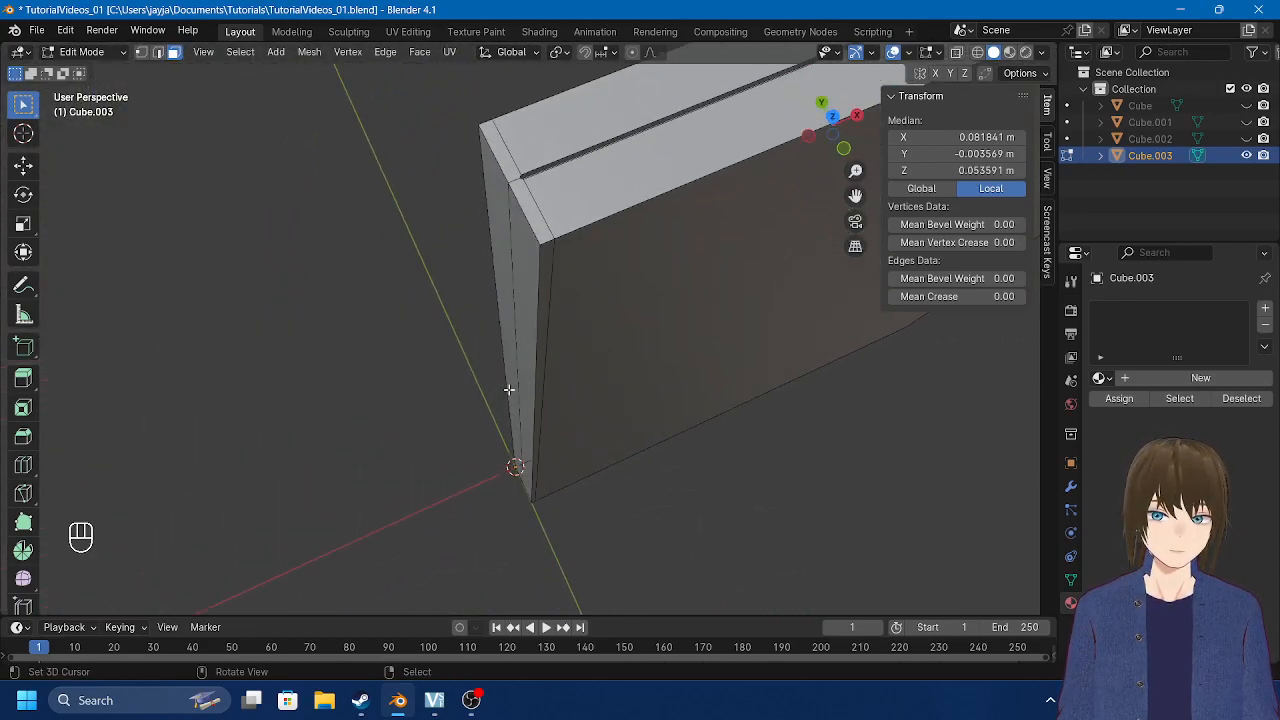
Step: Move the centre vertical edge of the slab's negative-X side outward about -0.0009 m along X to form a ridge
left_click(510, 264)
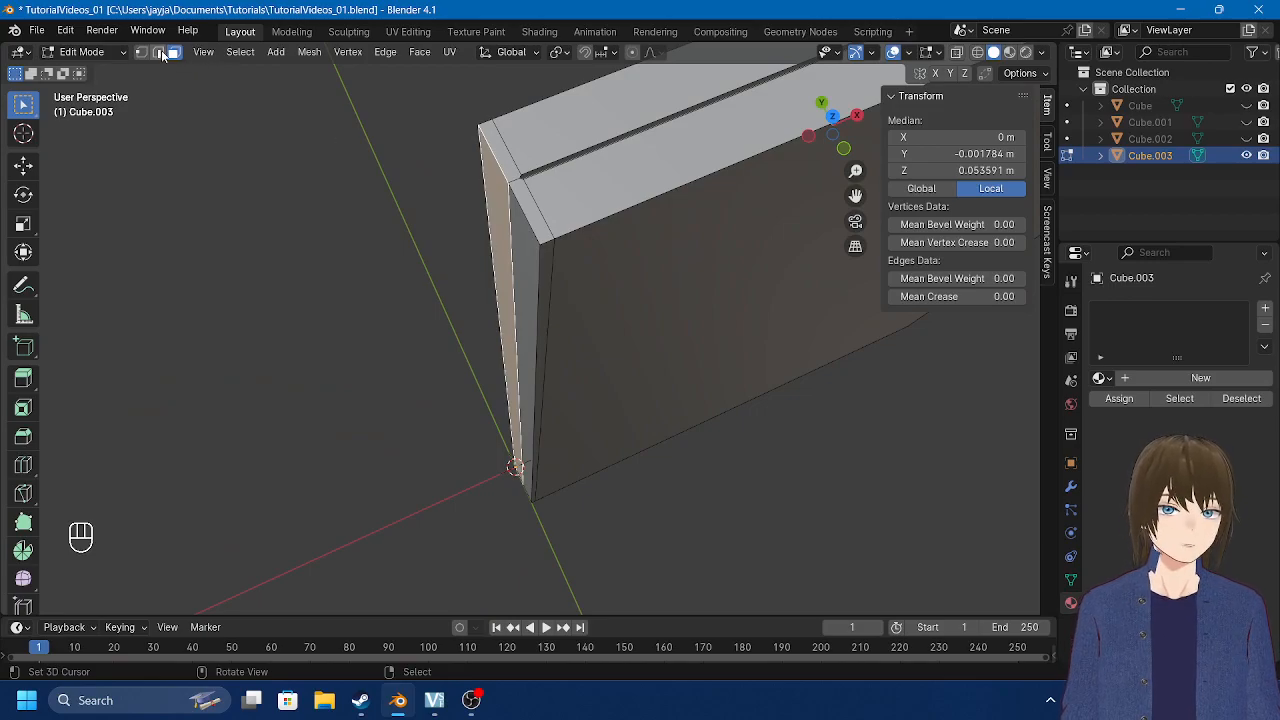
left_click(160, 52)
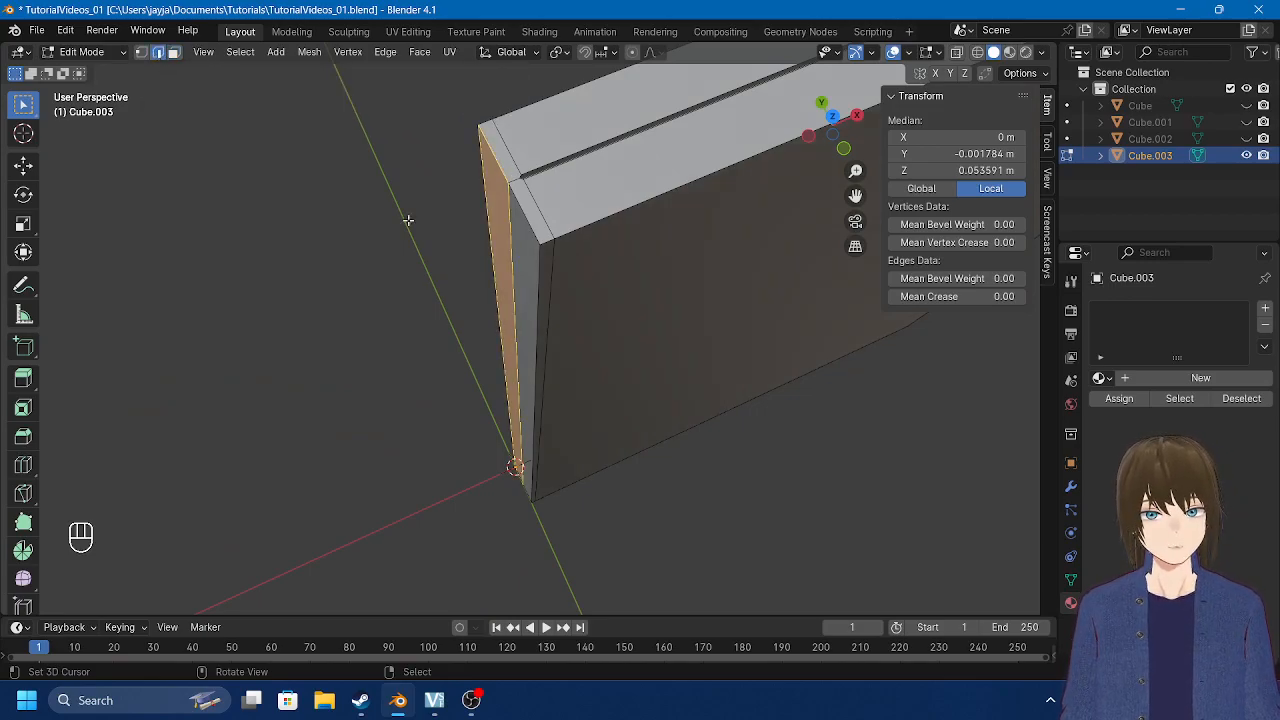
left_click(511, 240)
mouse_move(511, 240)
middle_mouse_down()
mouse_move(546, 240)
mouse_move(518, 246)
middle_mouse_up()
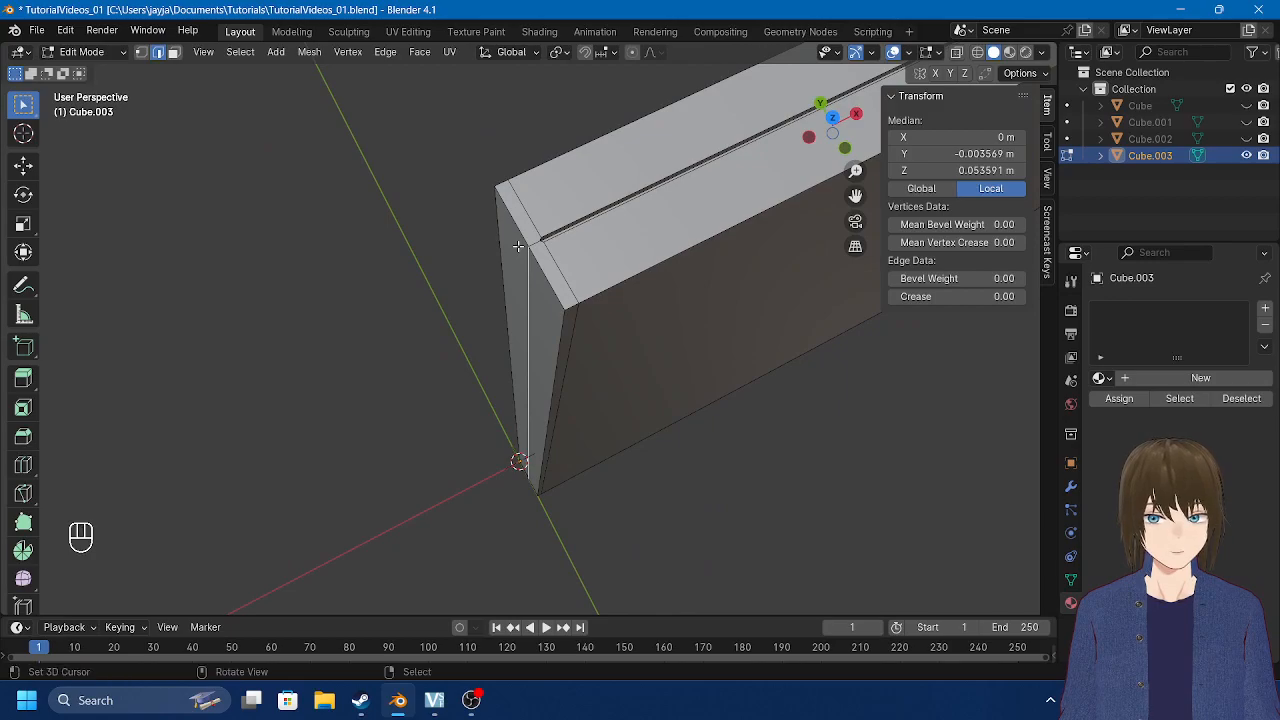
key("g")
key("x")
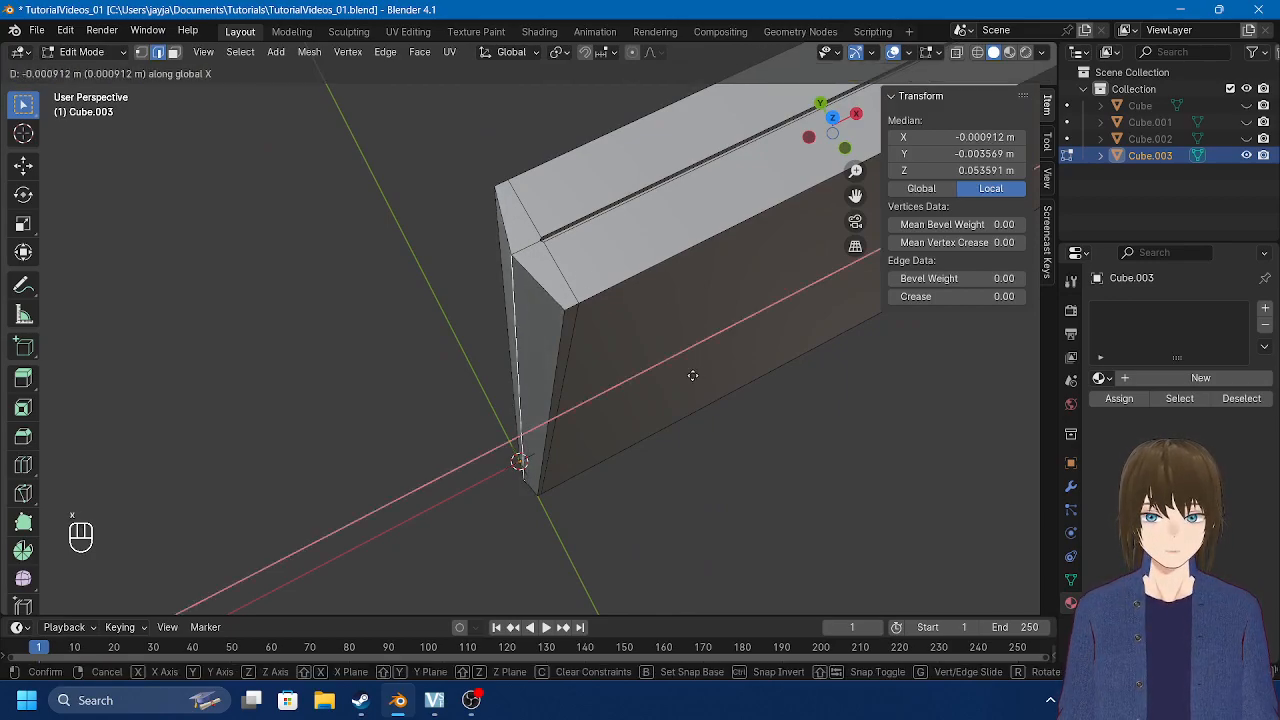
left_click(692, 375)
Step: Examine the ridged side and the slab's large faces with and without the mesh edges shown
key("Tab")
middle_click_drag(692, 375, 635, 366)
key("Tab")
key("Tab")
middle_click_drag(626, 306, 379, 278)
key("Tab")
middle_click_drag(374, 343, 561, 384)
middle_click_drag(551, 273, 586, 288)
Step: Try two evenly spaced horizontal loop cuts across the slab, inspect them at the recess, and undo them
key("ctrl+r")
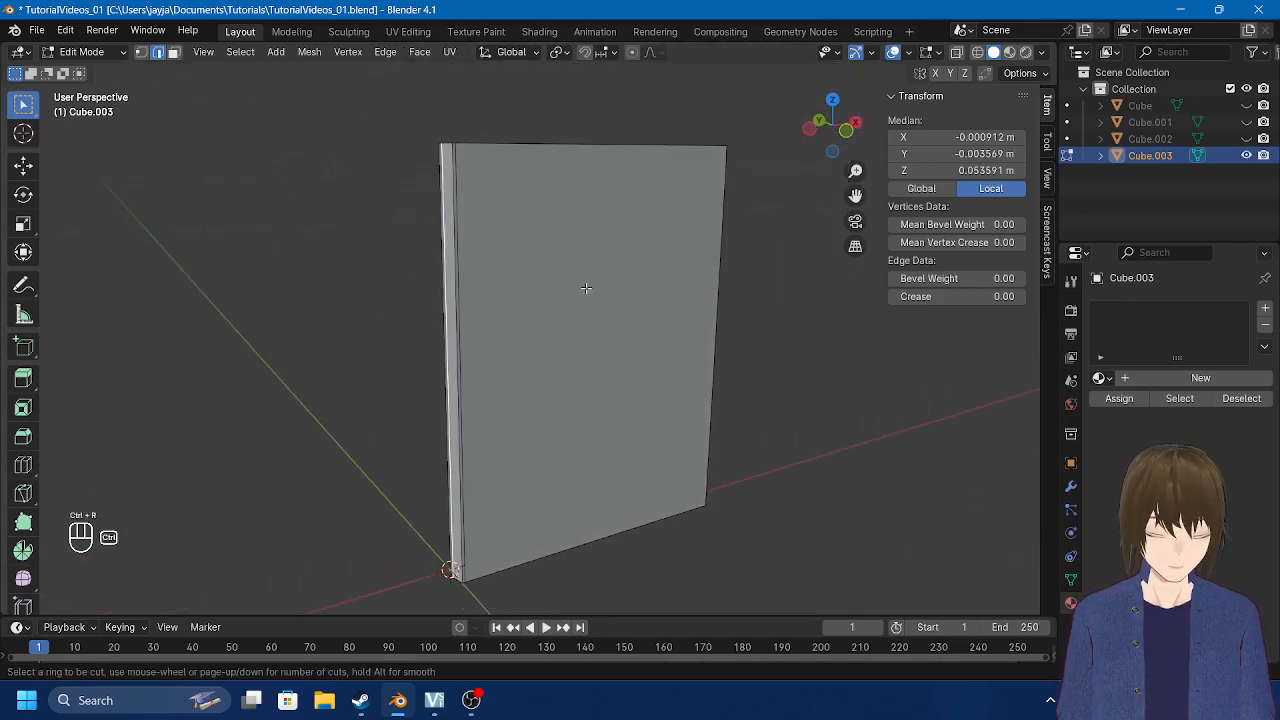
scroll(462, 294, "up", 1)
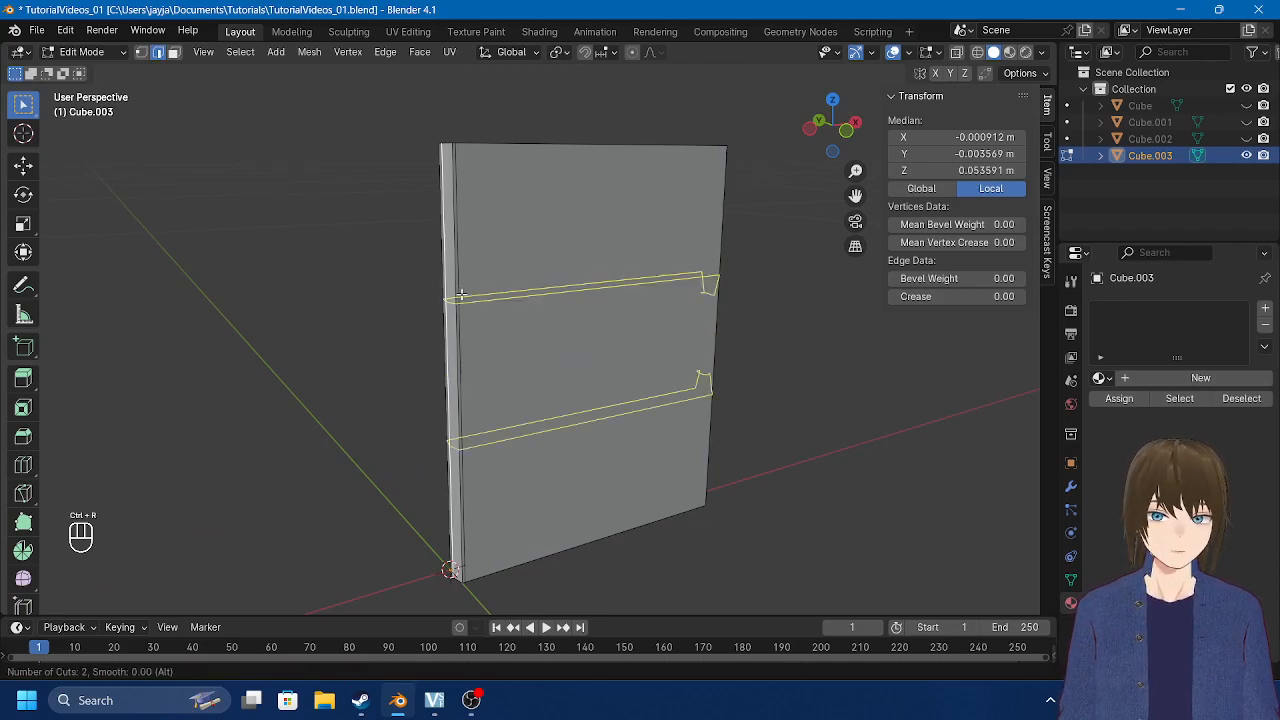
left_click(462, 294)
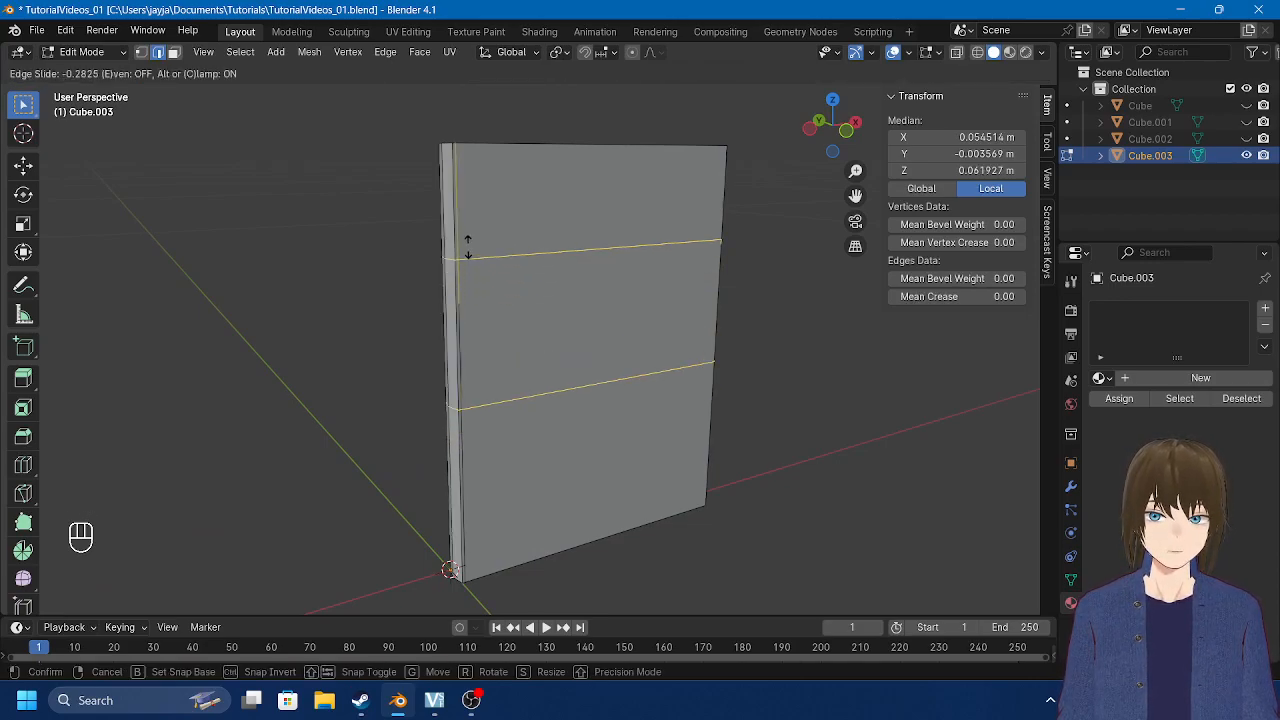
right_click(466, 251)
middle_click_drag(700, 289, 510, 284)
scroll(502, 290, "up", 2)
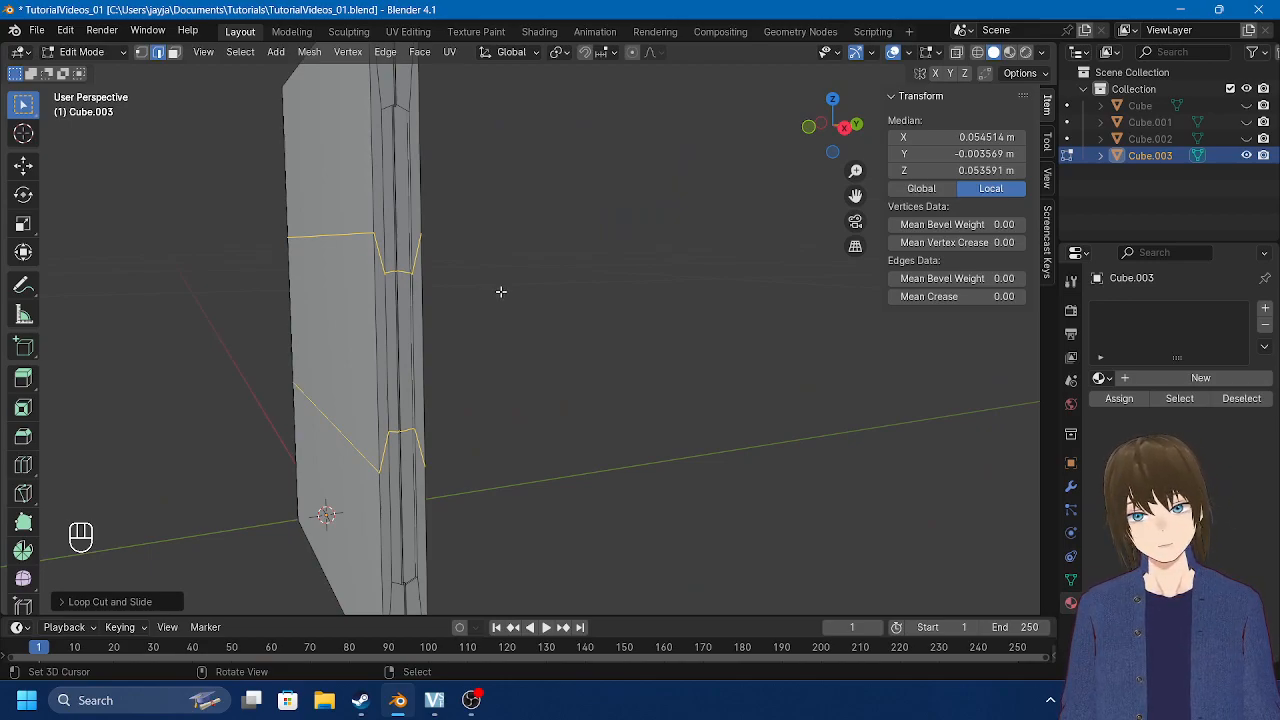
scroll(434, 240, "up", 1, "shift")
scroll(436, 262, "down", 3)
mouse_move(437, 267)
middle_mouse_down()
mouse_move(551, 277)
mouse_move(447, 282)
middle_mouse_up()
key("ctrl+z")
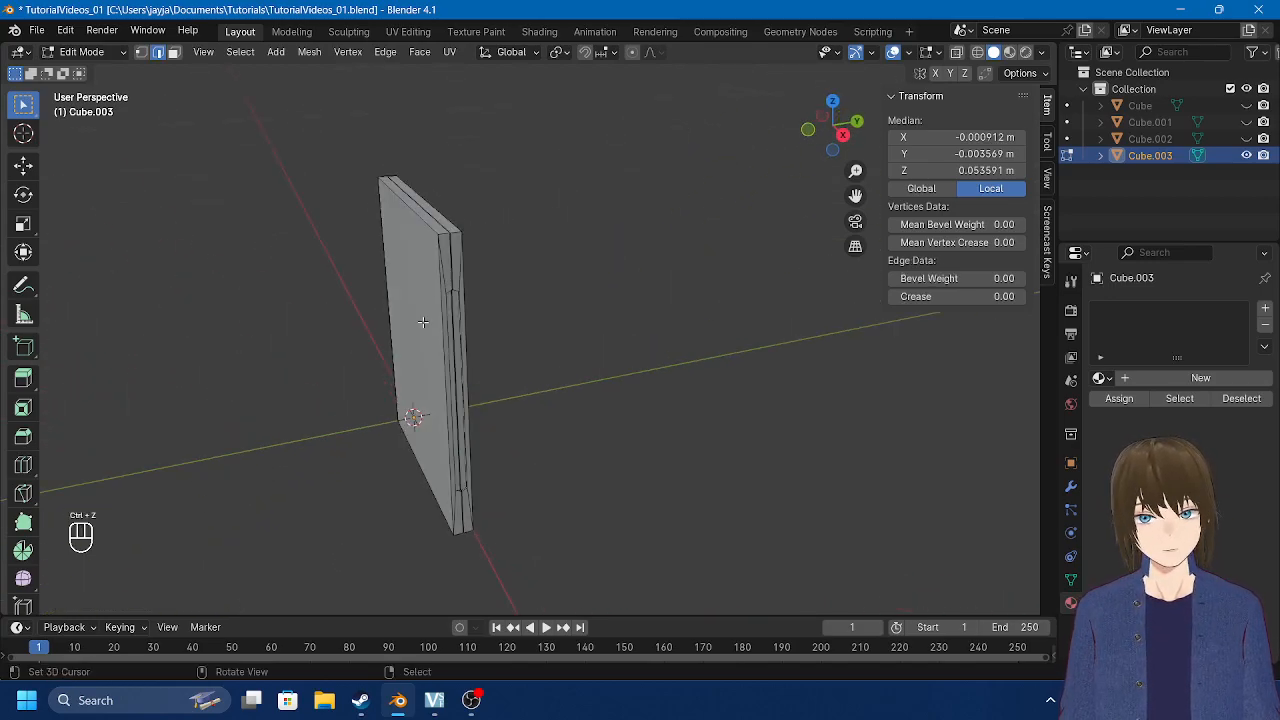
Step: Examine the slab's overall shape from both narrow sides and above
key("Tab")
middle_click_drag(424, 347, 700, 317)
middle_click_drag(669, 427, 389, 302)
key("Tab")
middle_click_drag(401, 218, 421, 400)
middle_click_drag(411, 353, 583, 354, "shift")
key("Tab")
scroll(561, 322, "down", 2)
scroll(520, 314, "up", 2)
scroll(545, 330, "down", 2)
Step: In front wireframe view, select all geometry of the recessed positive-X side and move it about -0.0128 m along X to narrow the slab
key("KP_1")
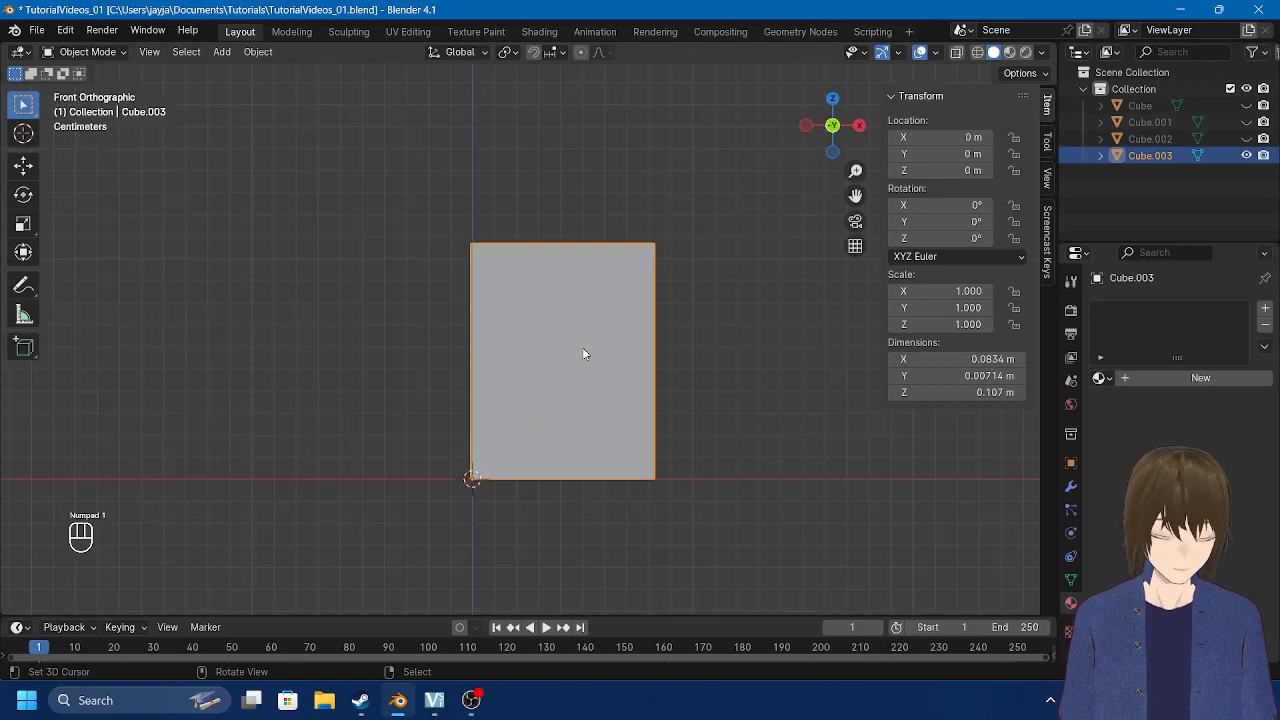
key("Tab")
middle_click_drag(760, 294, 713, 293, "shift")
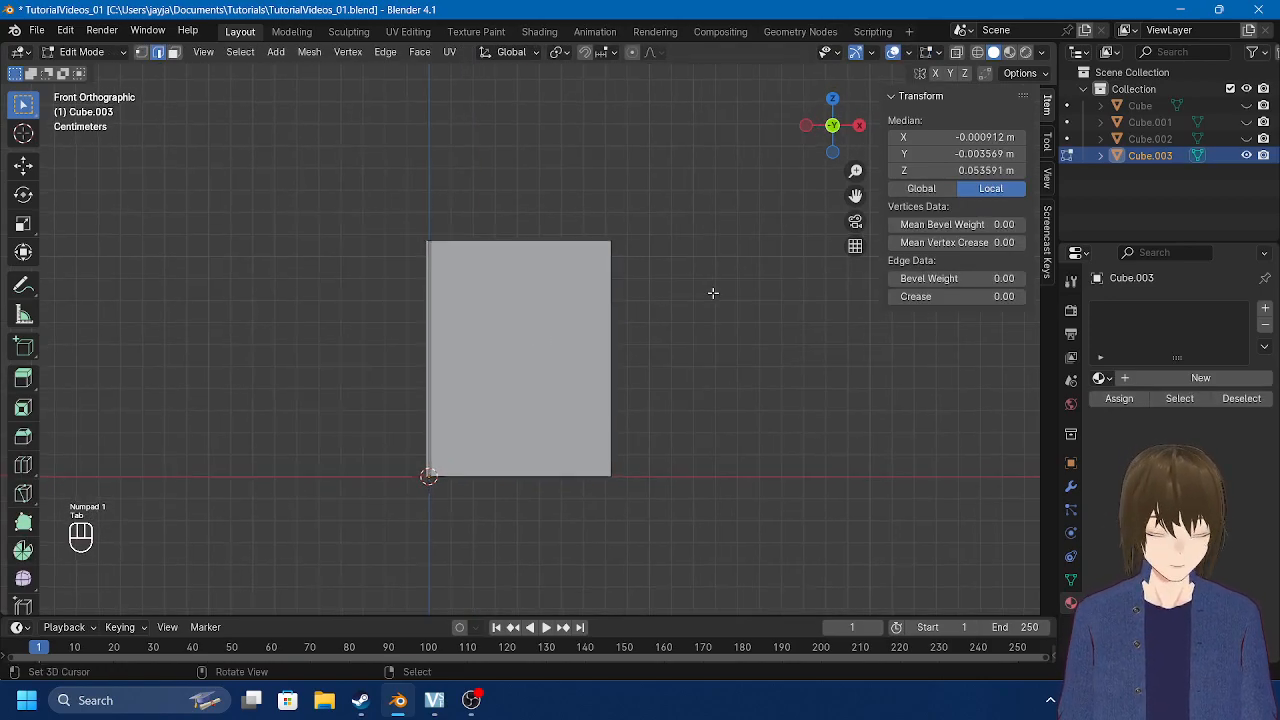
key("Caps_Lock")
key("alt+a")
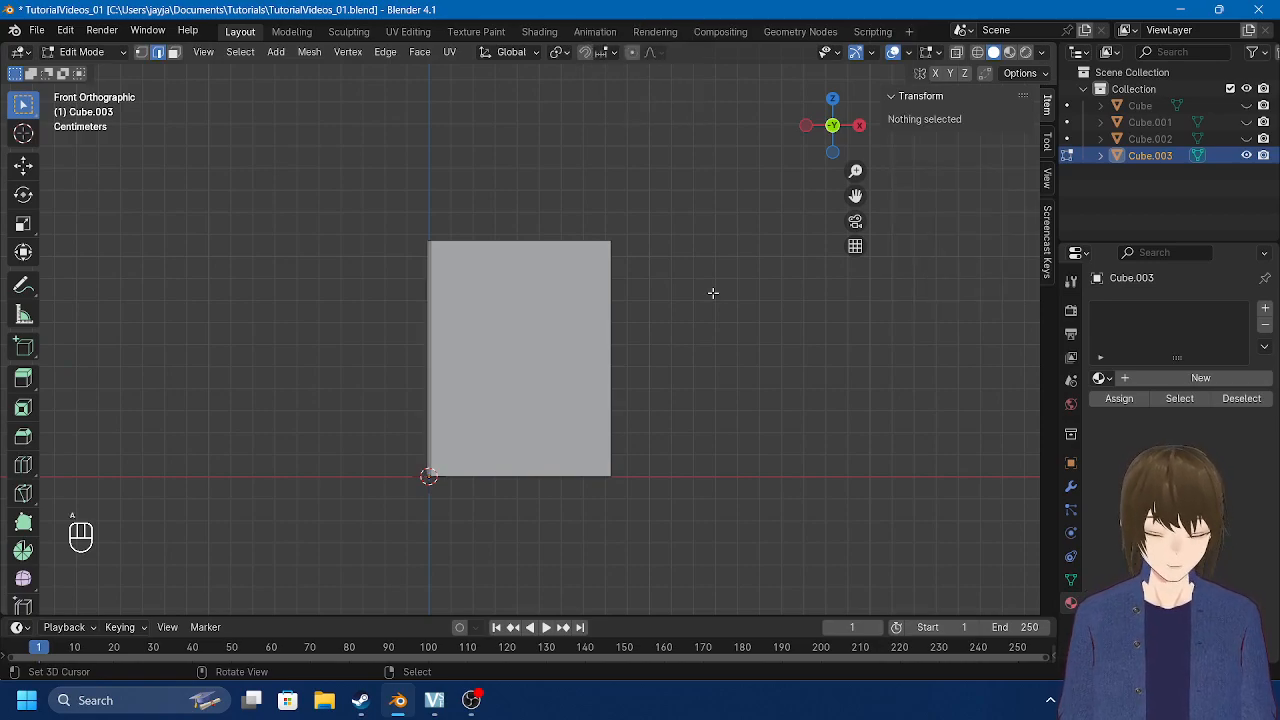
key("shift+z")
middle_click_drag(721, 296, 672, 291, "shift")
scroll(655, 284, "up", 1)
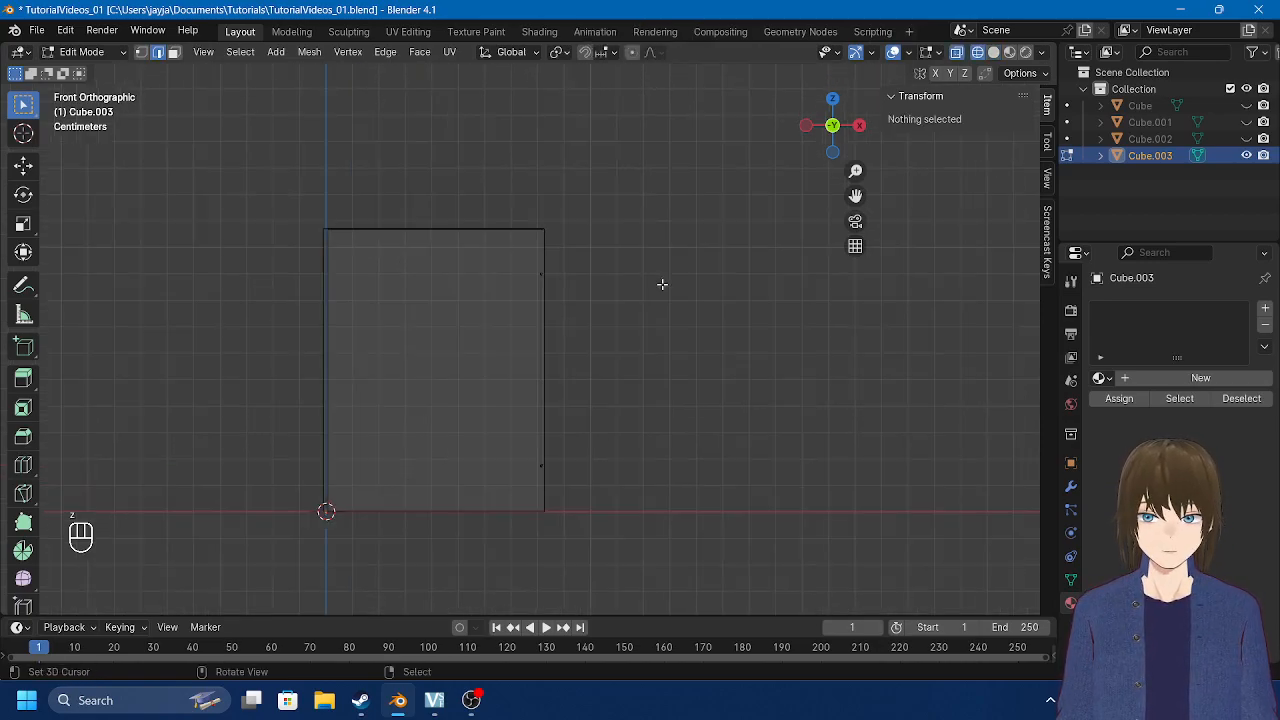
left_click_drag(646, 163, 531, 600)
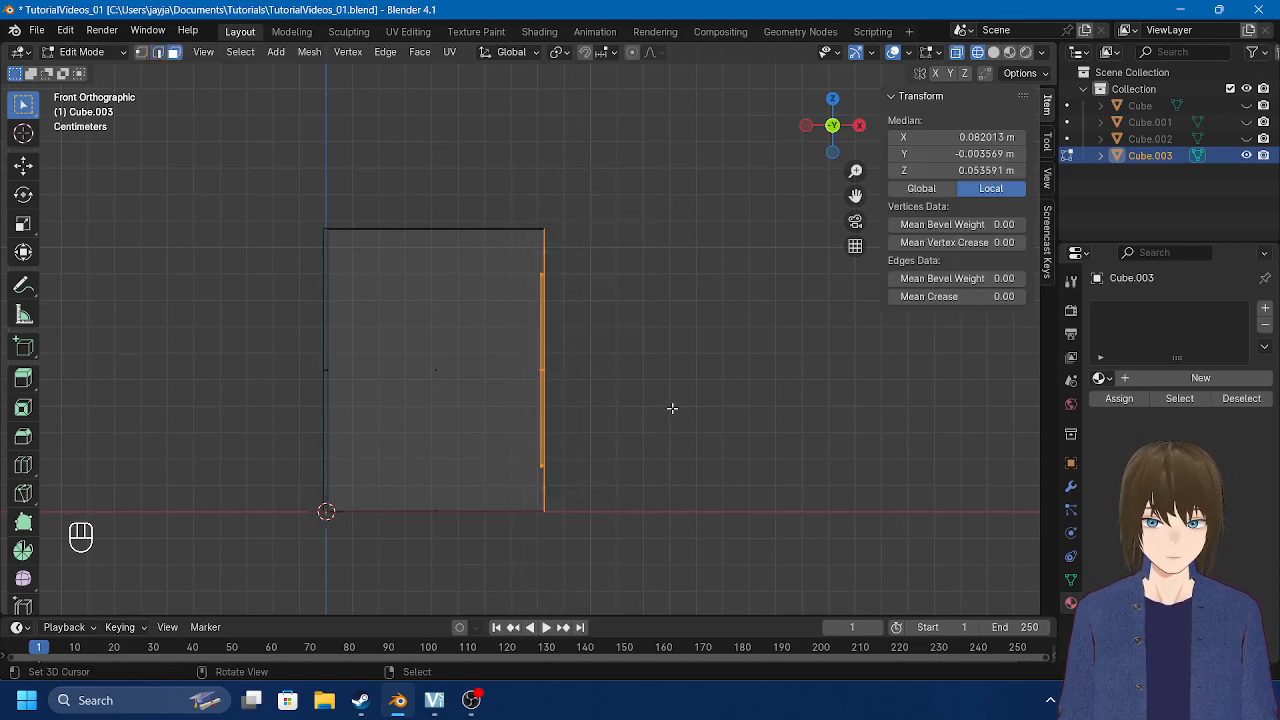
key("shift+b")
left_click_drag(470, 168, 666, 604)
key("g")
key("x")
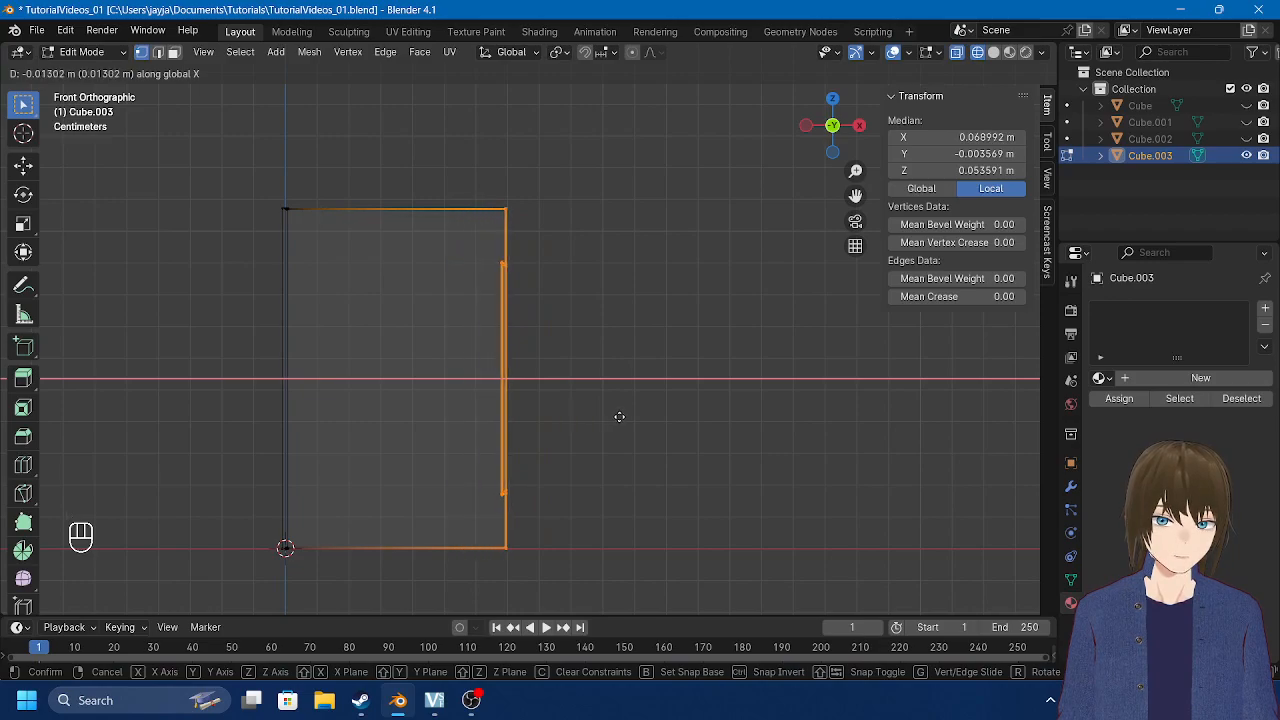
left_click(644, 416)
key("g")
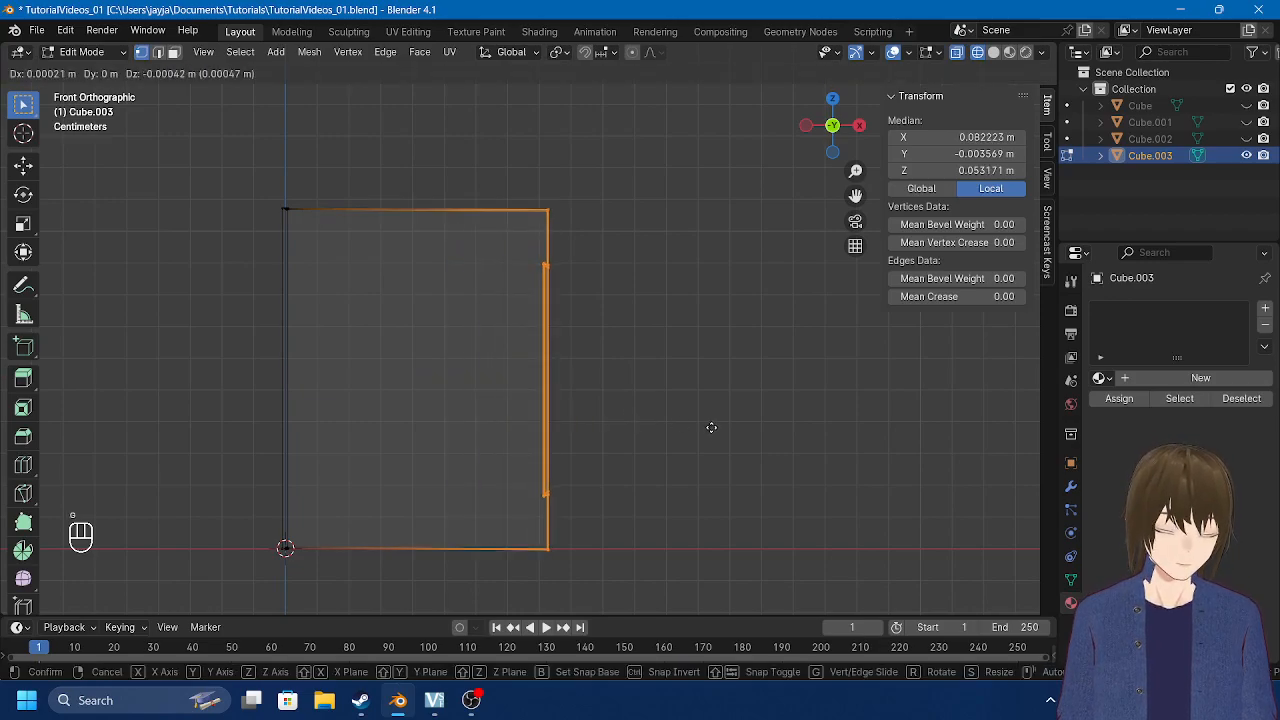
key("x")
left_click(670, 431)
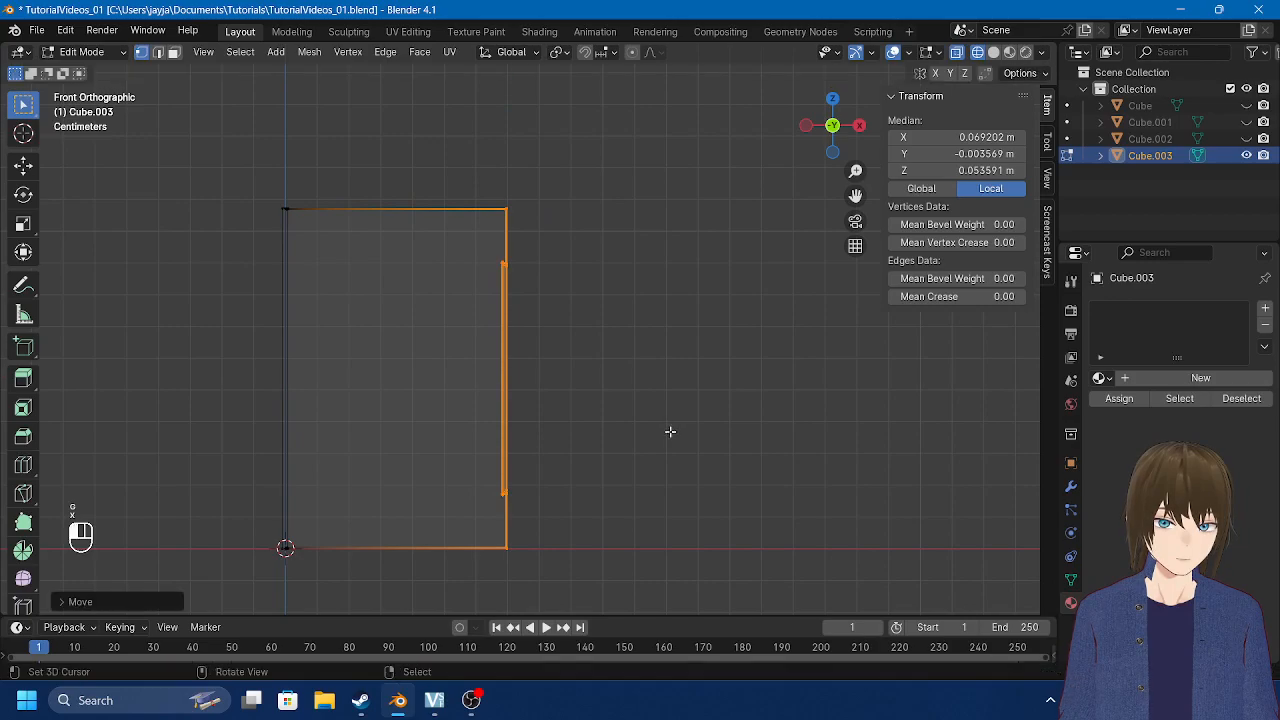
Step: Examine the narrowed slab's proportions and its recessed side in solid view
key("Tab")
middle_click_drag(440, 291, 483, 323)
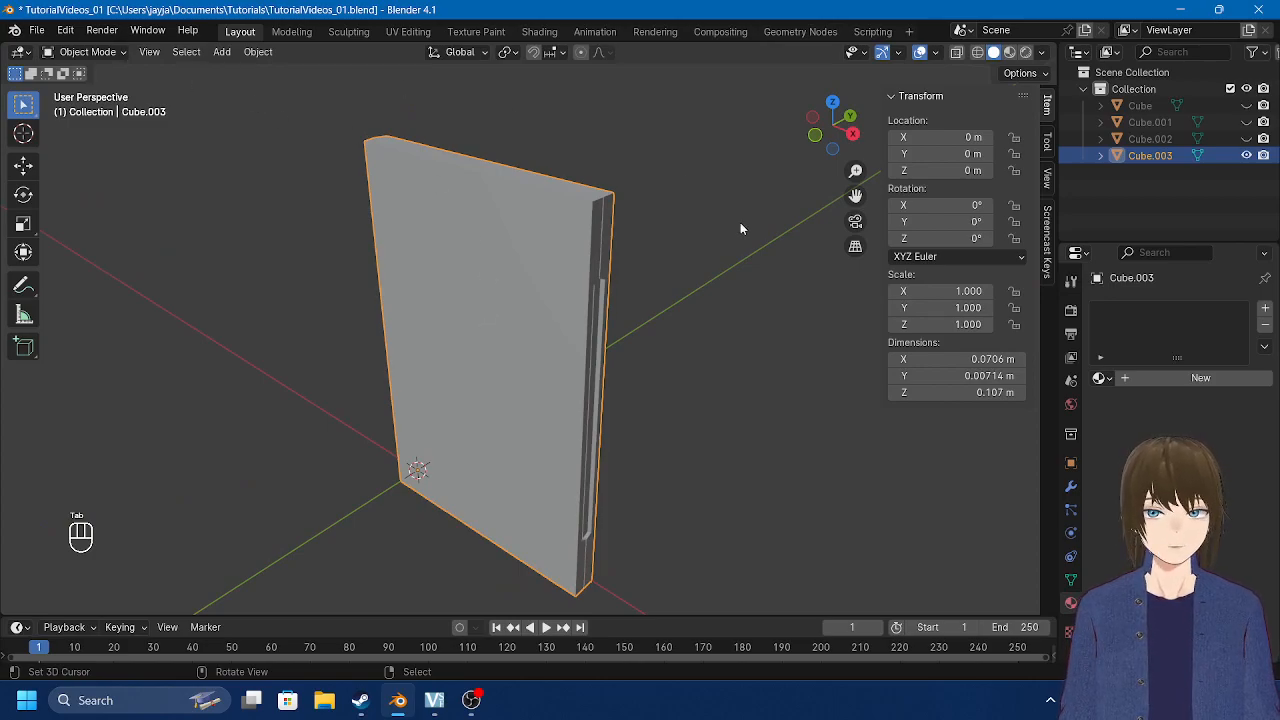
scroll(572, 216, "up", 3)
middle_click_drag(572, 216, 508, 205)
scroll(668, 215, "down", 4)
scroll(606, 251, "up", 2)
middle_click_drag(606, 251, 686, 274)
key("a")
key("a")
scroll(570, 126, "up", 4)
Step: Try merging the two close vertices at the upper corner beside the ridged side, using At Last, and undo the merge
key("Tab")
middle_click_drag(480, 179, 588, 260)
scroll(446, 260, "up", 3)
middle_click_drag(350, 241, 438, 241, "shift")
scroll(442, 243, "up", 2)
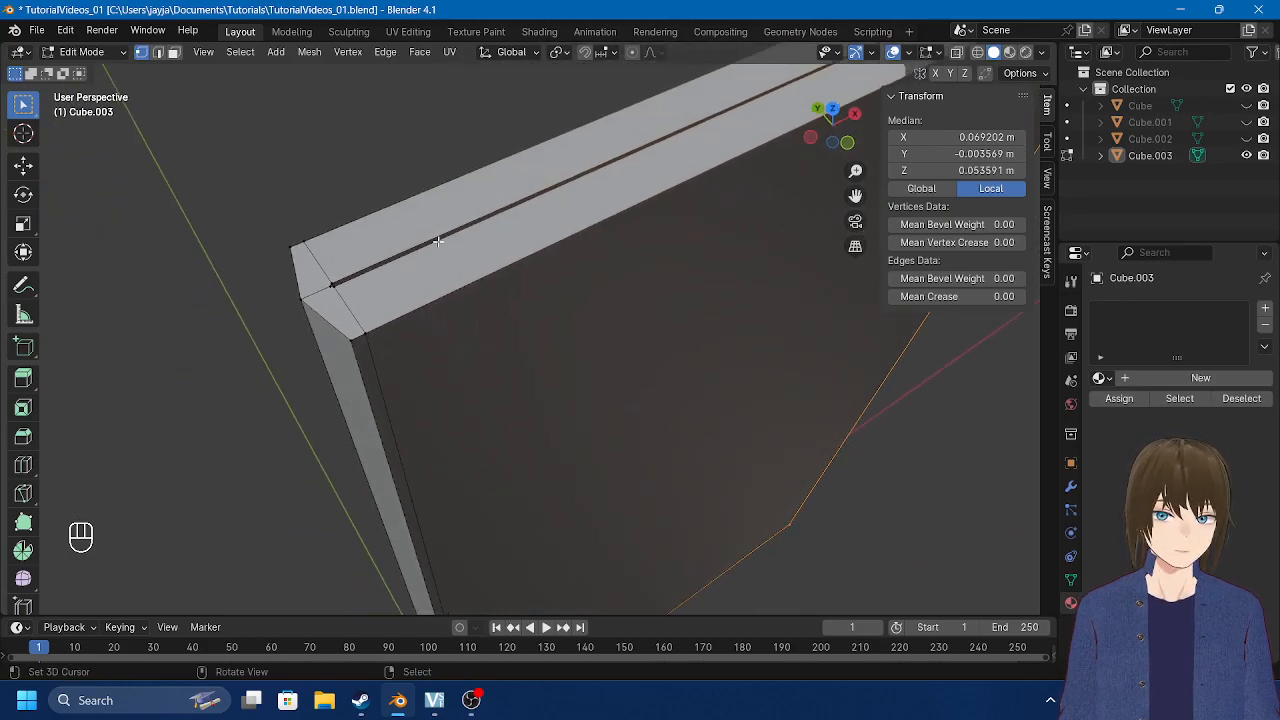
left_click(356, 342)
key("m")
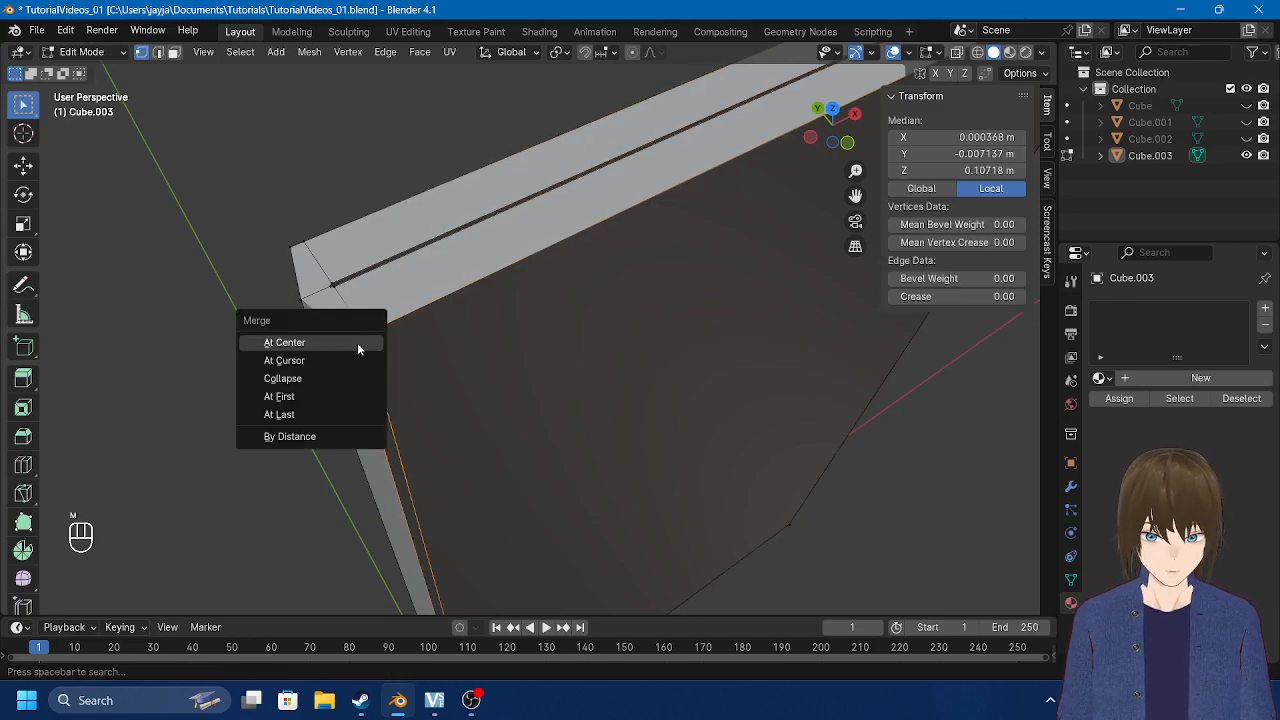
left_click(304, 415)
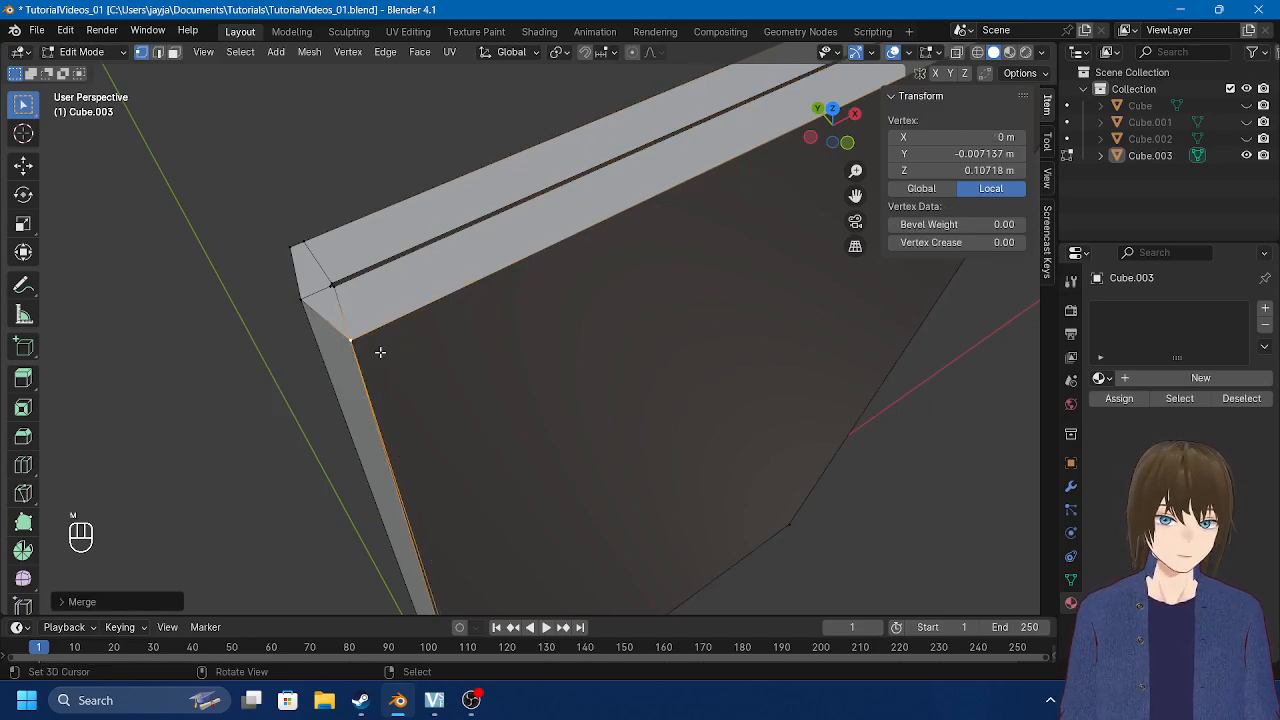
key("ctrl+z")
key("ctrl+shift+z")
key("ctrl+z")
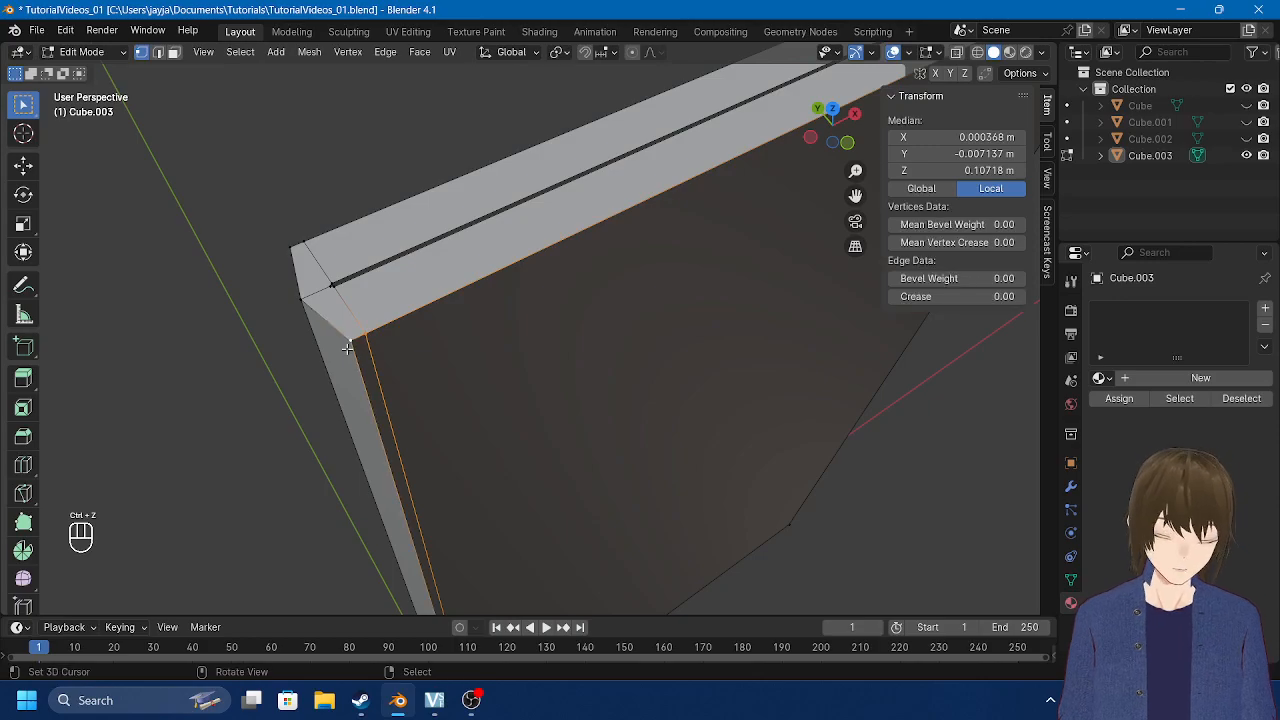
key("m")
left_click(346, 348)
middle_click_drag(391, 351, 383, 303)
key("ctrl+z")
Step: Select the two outer vertical edges of the ridged negative-X side and scale them to about 0.926 along Y
middle_click_drag(515, 348, 503, 298)
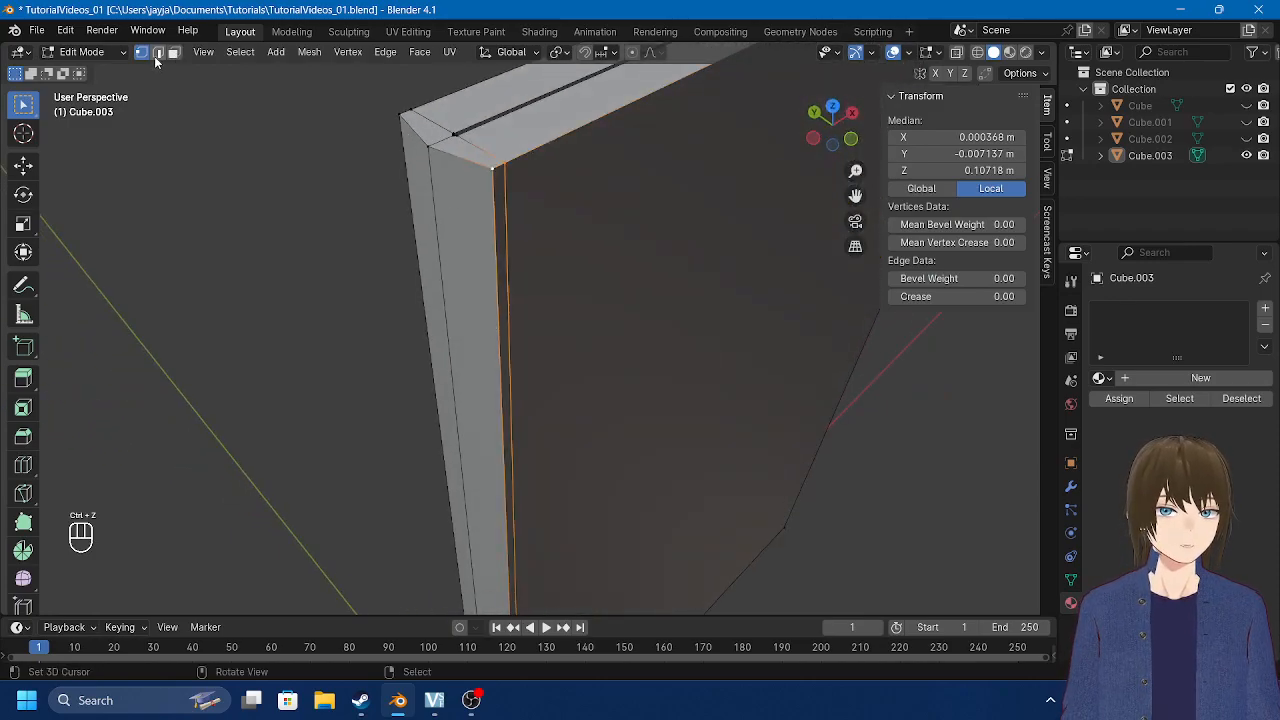
left_click(898, 177)
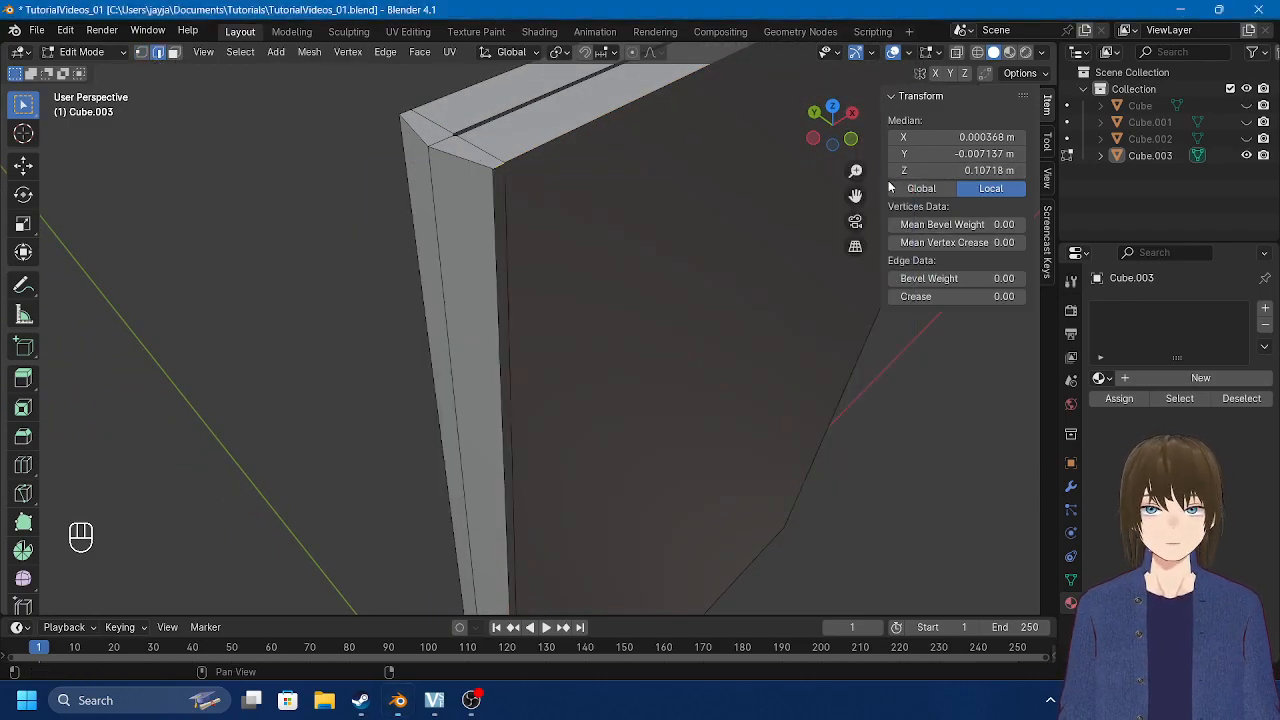
left_click(493, 307)
middle_click_drag(494, 306, 737, 442)
left_click(789, 451, "shift")
key("s")
key("y")
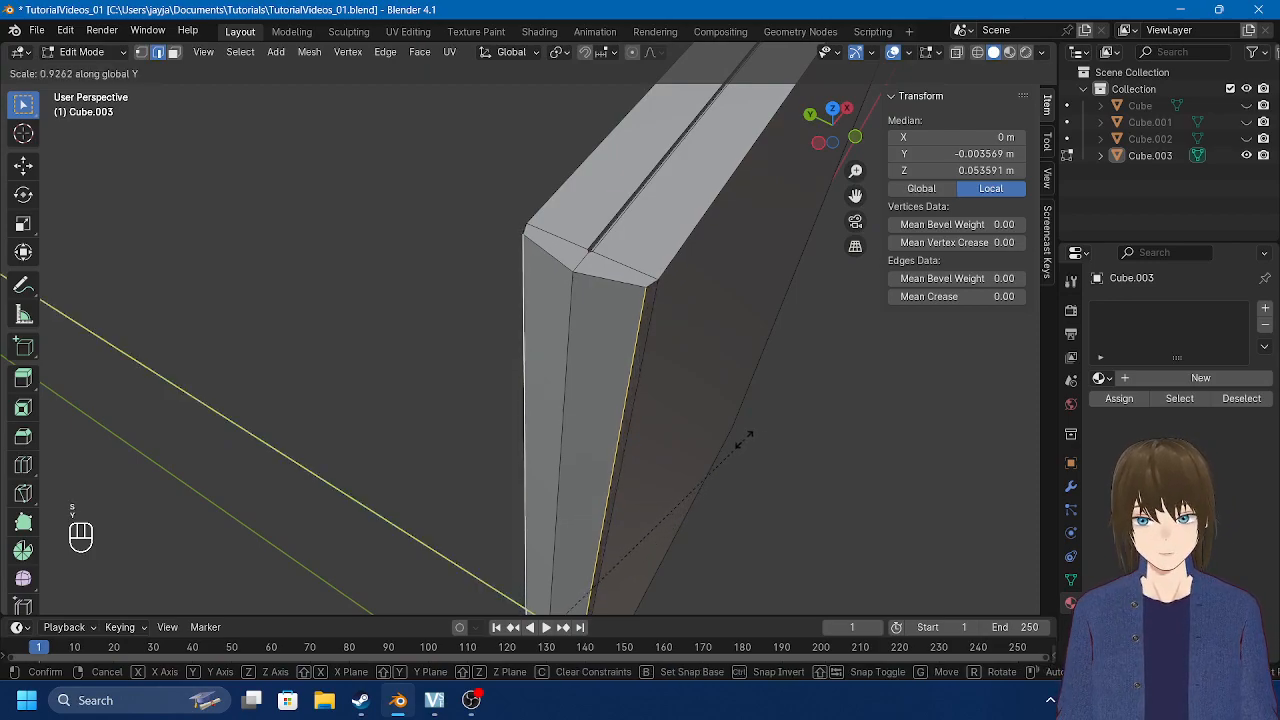
left_click(743, 441)
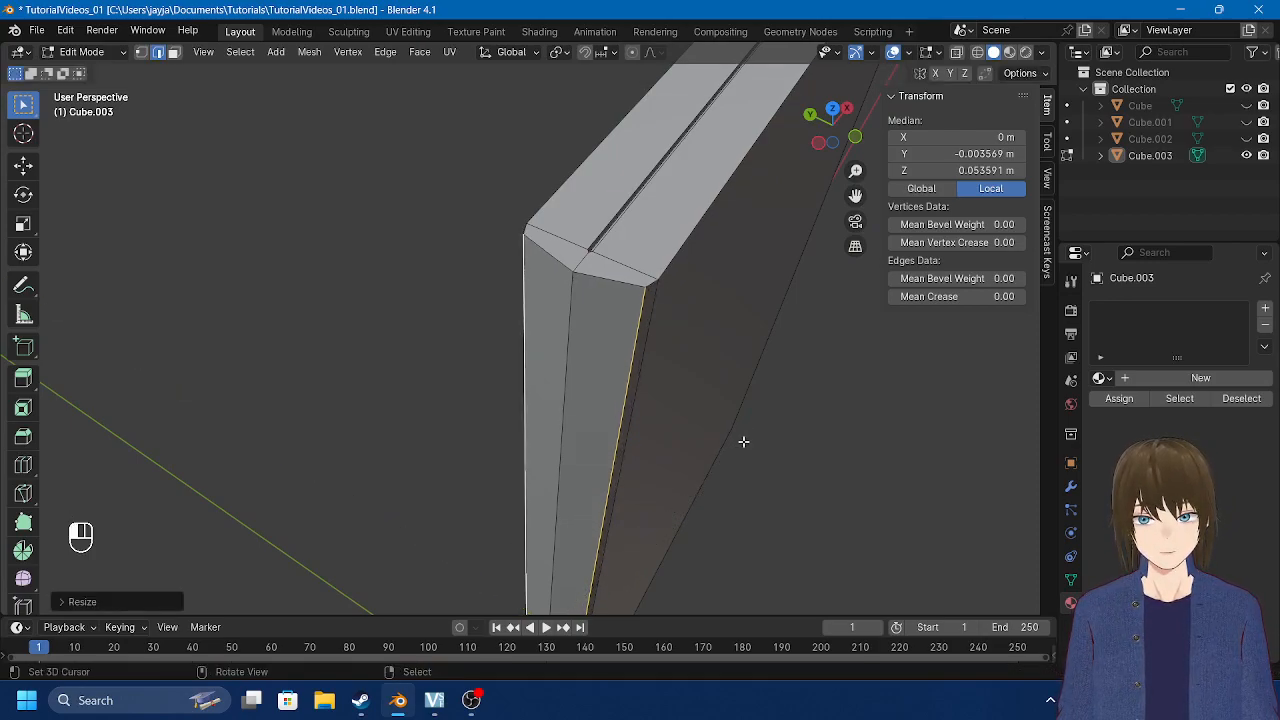
Step: Examine the slab's ridged side and its top face with the centre groove, and clear the selection
key("Tab")
middle_click_drag(742, 441, 596, 400)
middle_click_drag(646, 310, 506, 289)
key("Tab")
middle_click_drag(399, 236, 454, 381)
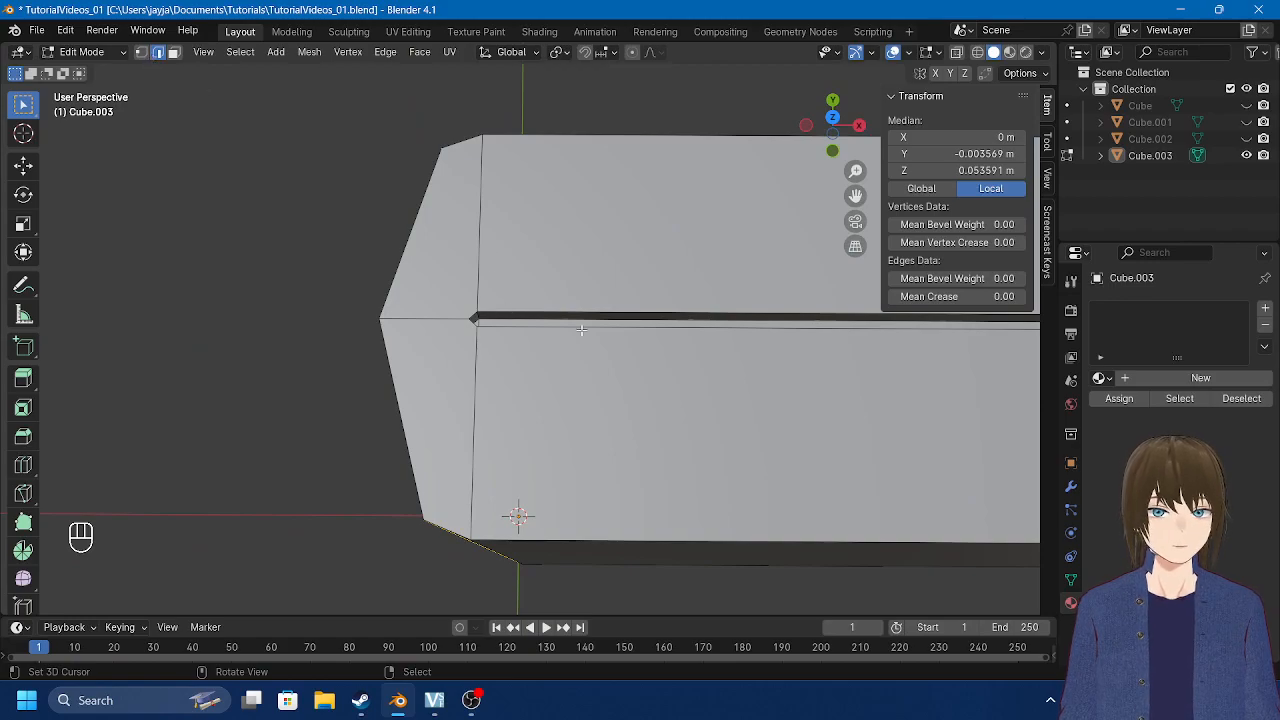
middle_click_drag(567, 321, 654, 369)
key("a")
middle_click_drag(652, 300, 598, 378, "shift")
middle_click_drag(598, 378, 700, 365)
middle_click_drag(703, 293, 557, 266)
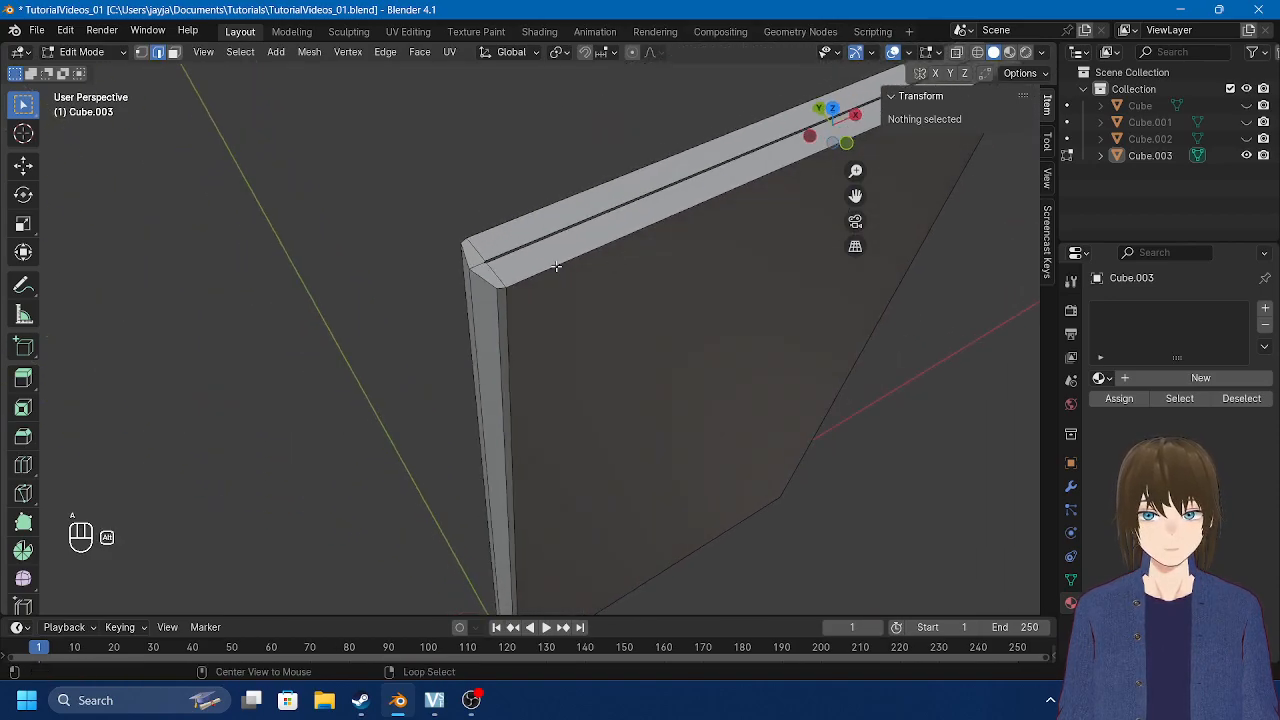
Step: Select the outer edge loops along the slab's top face and down the outer corners of the recessed side
left_click(557, 266, "alt")
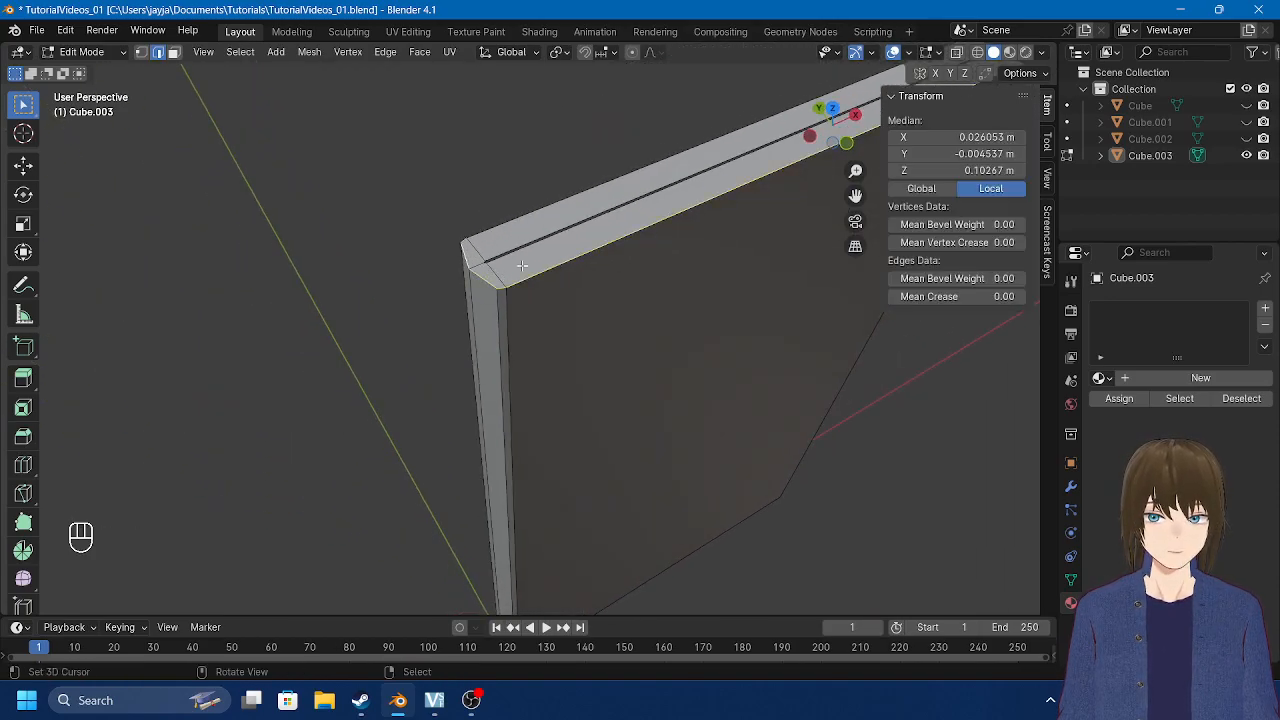
middle_click_drag(522, 265, 409, 212)
middle_click_drag(575, 430, 493, 369)
scroll(493, 369, "up", 5)
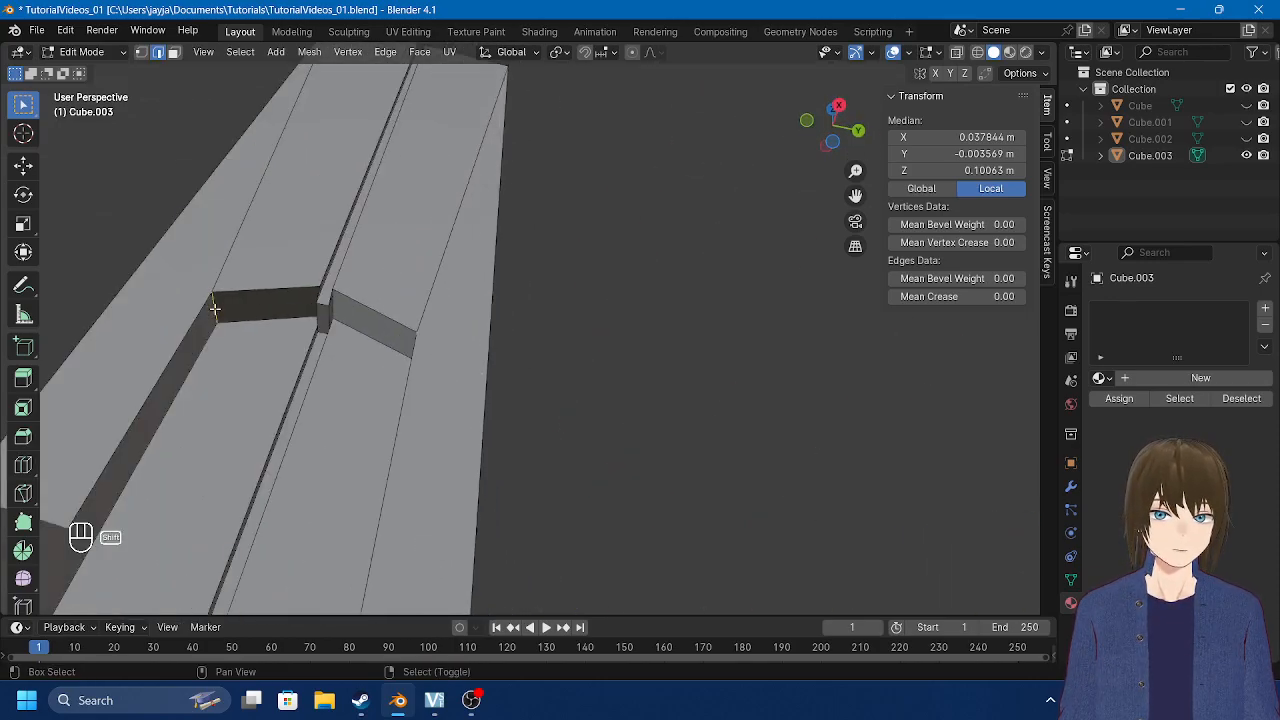
key("ctrl+z")
middle_click_drag(372, 330, 444, 436)
scroll(390, 365, "down", 5)
left_click(578, 447, "alt+shift")
middle_click_drag(577, 436, 487, 375)
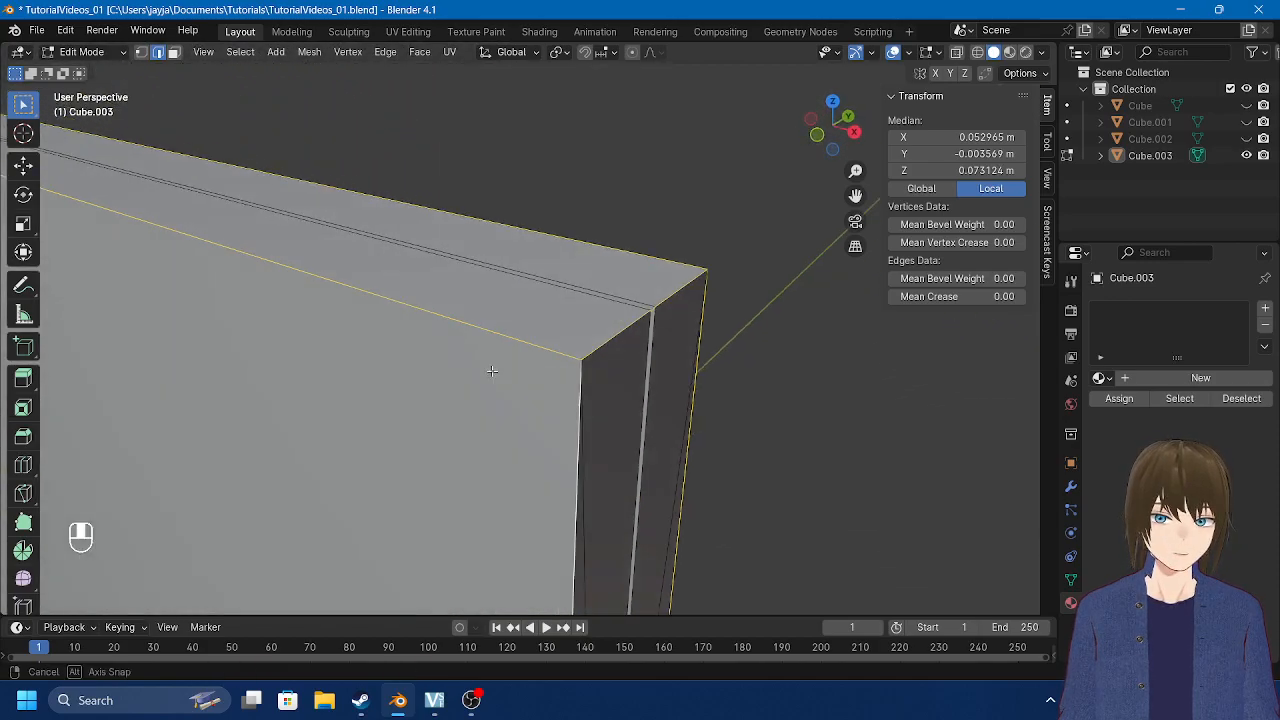
Step: Add the long front edge of the slab's underside to the outline edge selection
scroll(530, 440, "down", 5)
middle_click_drag(538, 448, 541, 384, "shift")
scroll(449, 460, "up", 1)
middle_click_drag(512, 558, 448, 348, "shift")
middle_click_drag(458, 392, 463, 357, "shift")
middle_click_drag(472, 540, 560, 388, "shift")
right_click(478, 426, "alt+shift")
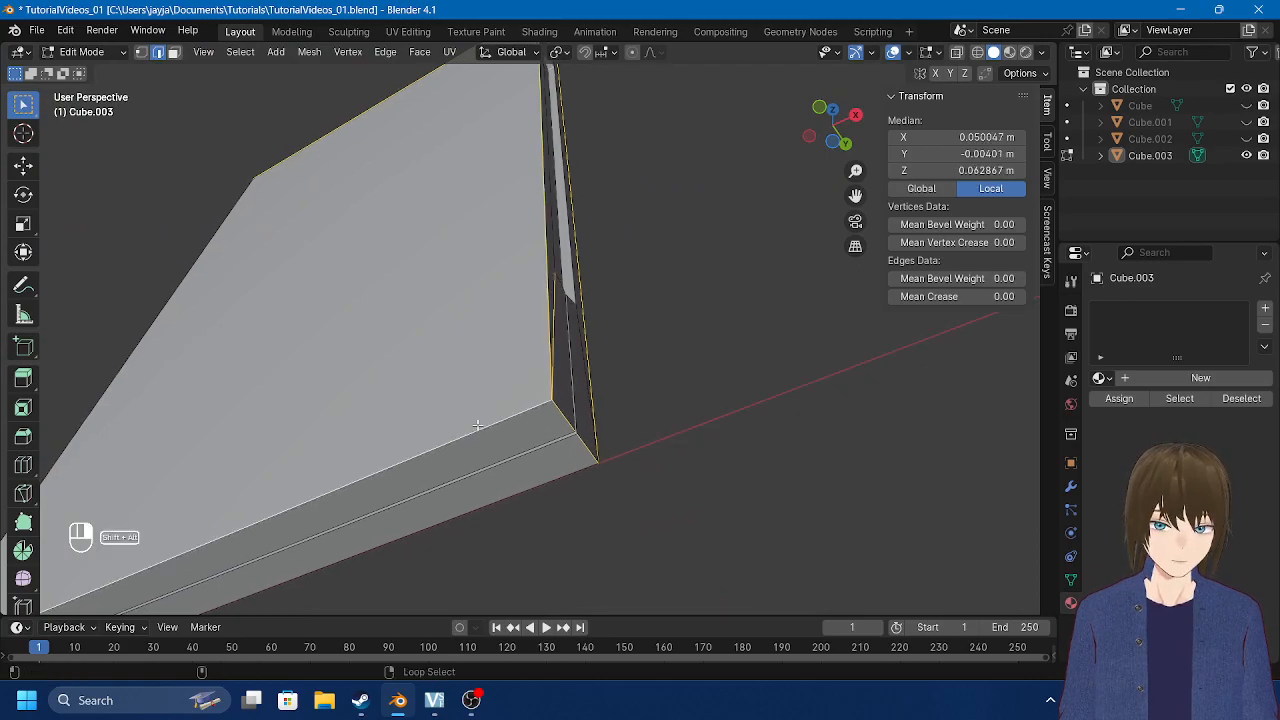
middle_click_drag(515, 516, 506, 332)
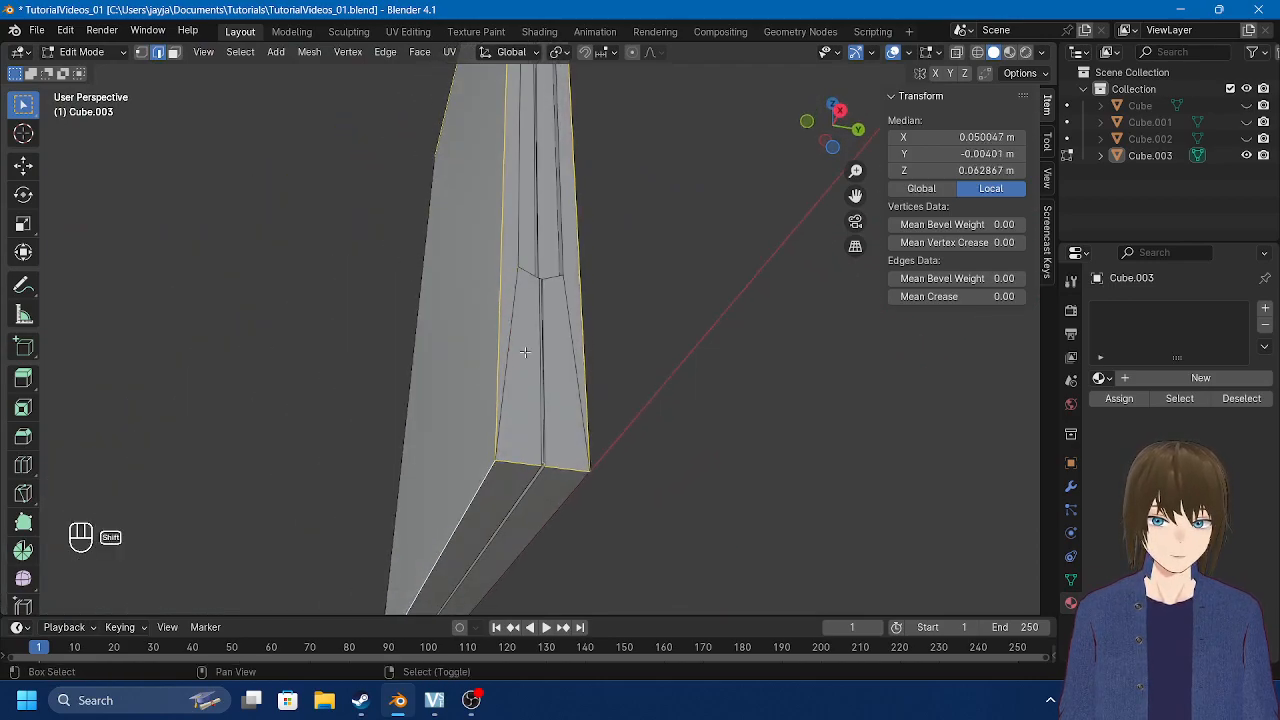
Step: Add the remaining long bottom edge to the selection and mark all the selected outline edges as seams
scroll(568, 336, "down", 5)
middle_click_drag(450, 396, 712, 408)
middle_click_drag(460, 350, 546, 376, "shift")
scroll(372, 369, "up", 2)
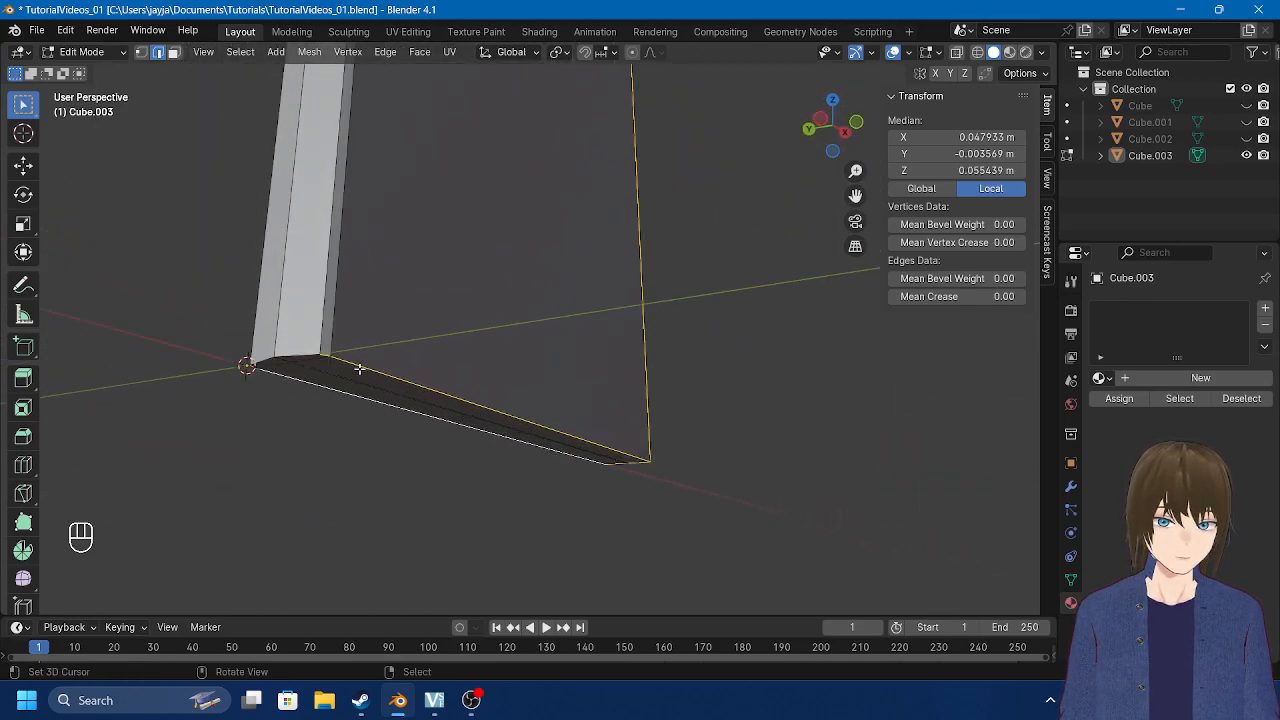
middle_click_drag(472, 303, 397, 363)
key("ctrl+e")
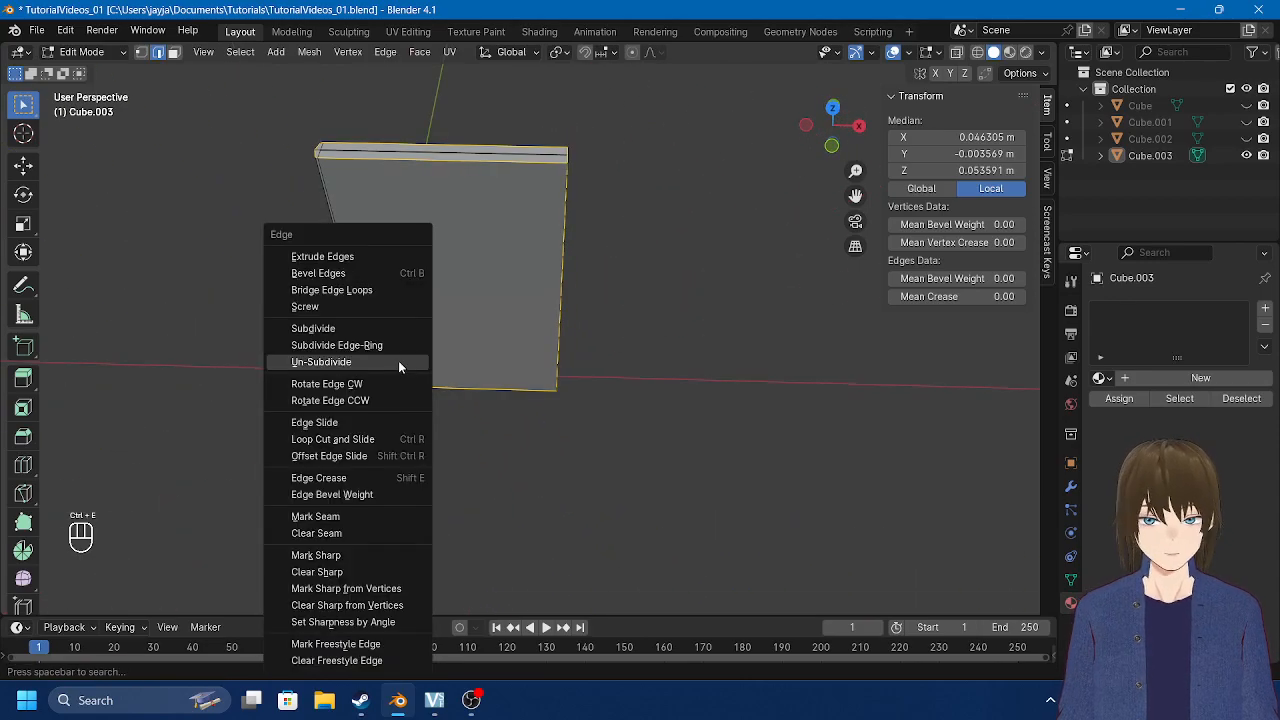
left_click(384, 518)
Step: Select the edge loop around the rim of the pointed recess
middle_click_drag(384, 518, 506, 354)
scroll(506, 354, "up", 2)
middle_click_drag(443, 397, 530, 400, "shift")
scroll(551, 429, "up", 3)
right_click(543, 460, "alt")
scroll(543, 460, "down", 1)
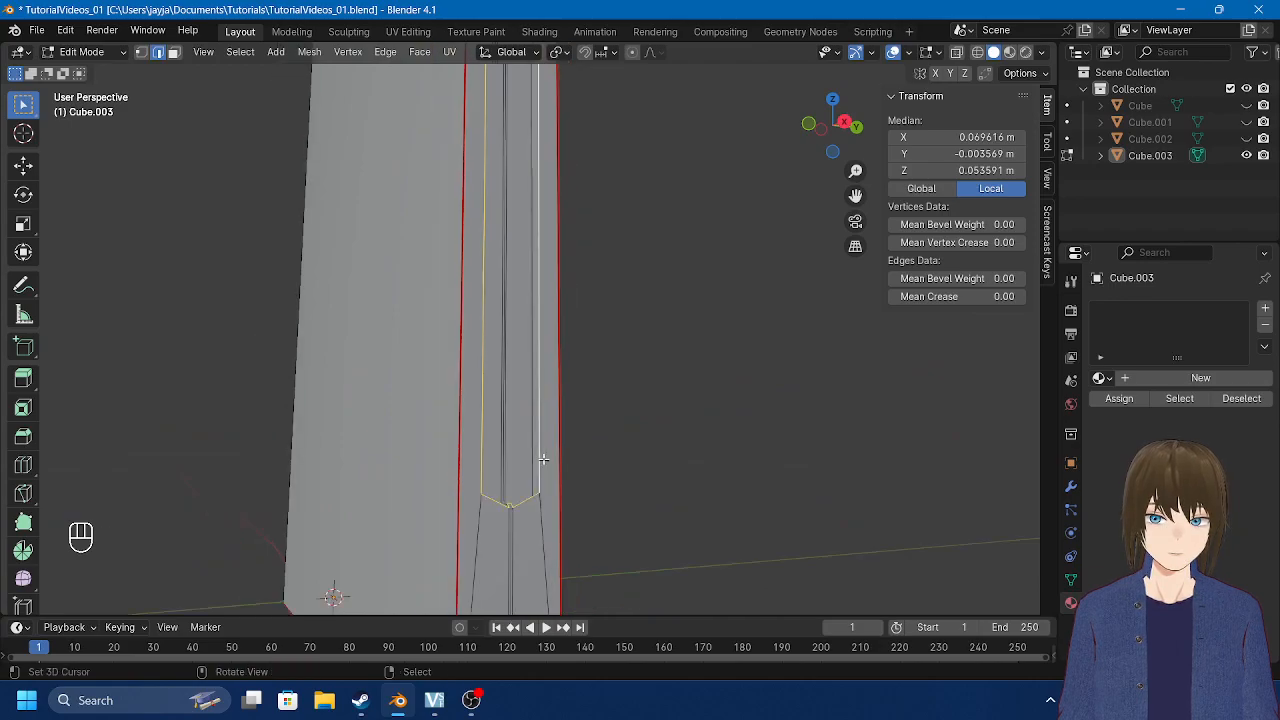
Step: Examine the lower point of the recess where its rim meets the centre groove
scroll(543, 460, "down", 3)
middle_click_drag(551, 357, 527, 390)
middle_click_drag(455, 475, 491, 380, "shift")
scroll(491, 380, "up", 3)
scroll(444, 462, "up", 3)
middle_click_drag(383, 464, 444, 360, "shift")
middle_click_drag(526, 303, 507, 337)
scroll(478, 353, "down", 1)
scroll(533, 413, "up", 2)
scroll(533, 409, "down", 2)
mouse_move(538, 399)
middle_mouse_down()
mouse_move(563, 411)
mouse_move(539, 413)
middle_mouse_up()
Step: Select the two small groove faces at the recess's lower and upper points and scale them to about 1.02 along Z
left_click(173, 52)
middle_click_drag(500, 255, 528, 385)
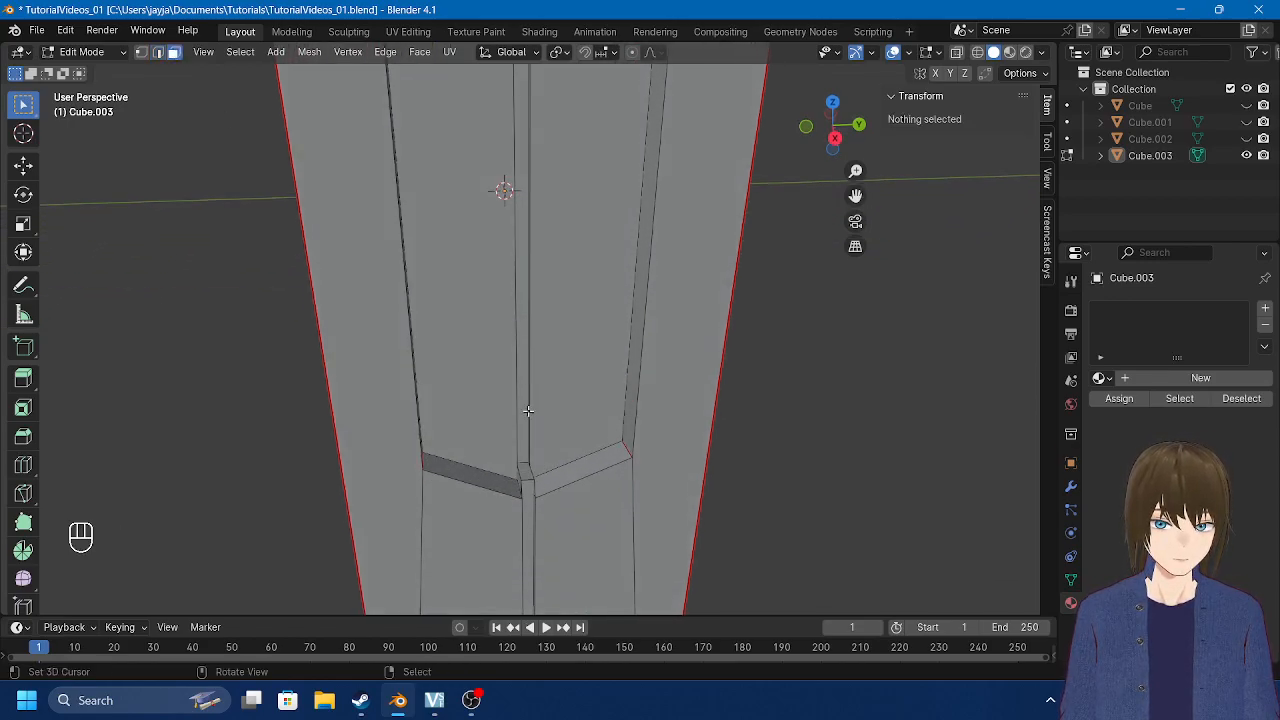
left_click(525, 469)
scroll(509, 217, "down", 6)
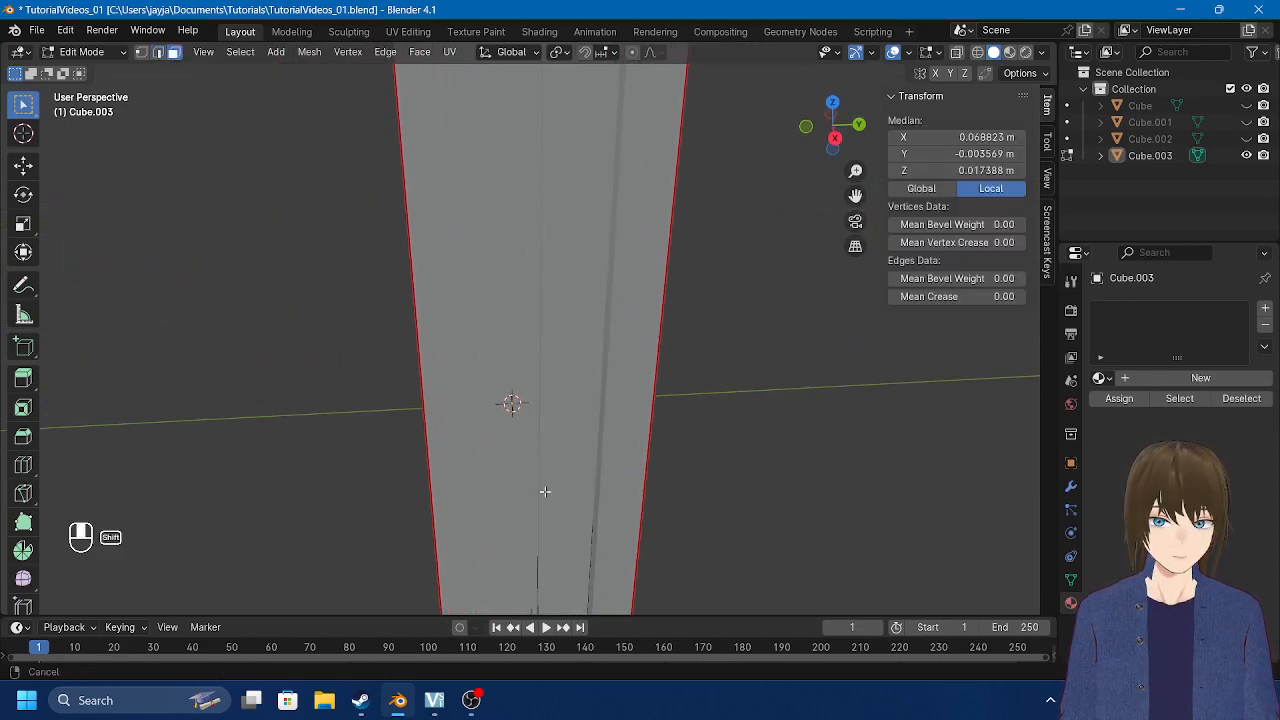
middle_click_drag(566, 336, 576, 242)
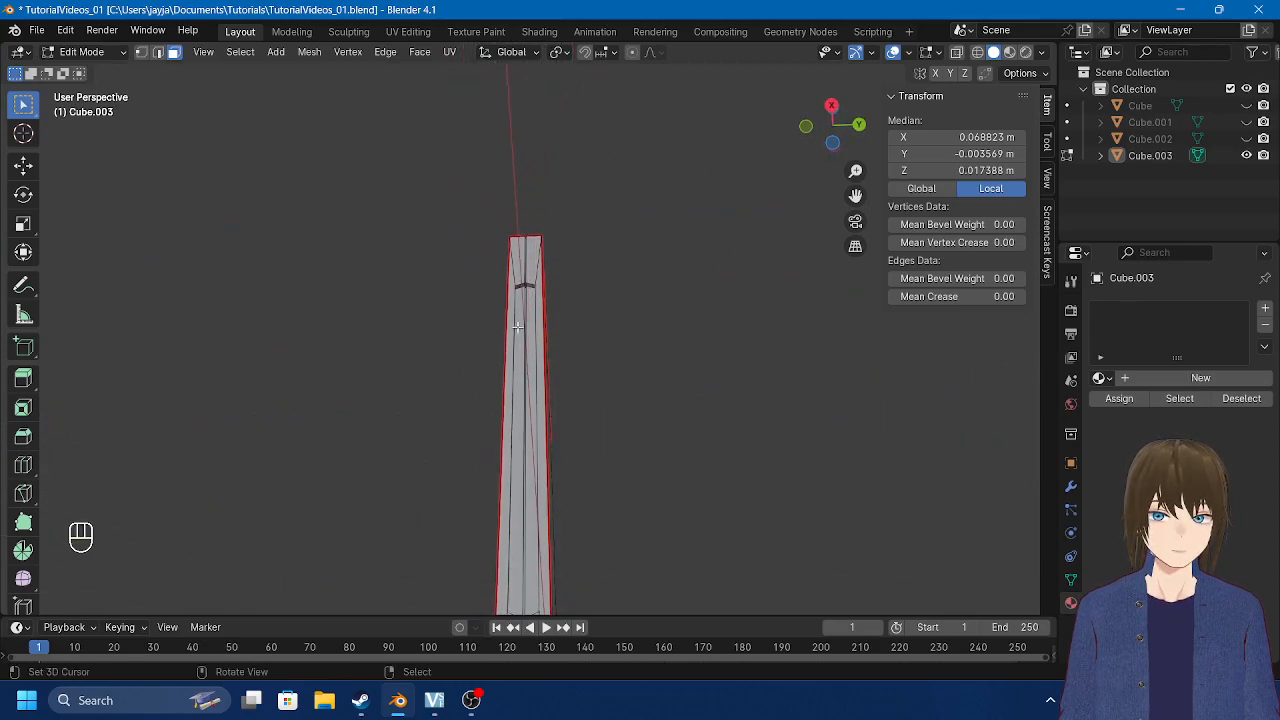
scroll(519, 342, "up", 5)
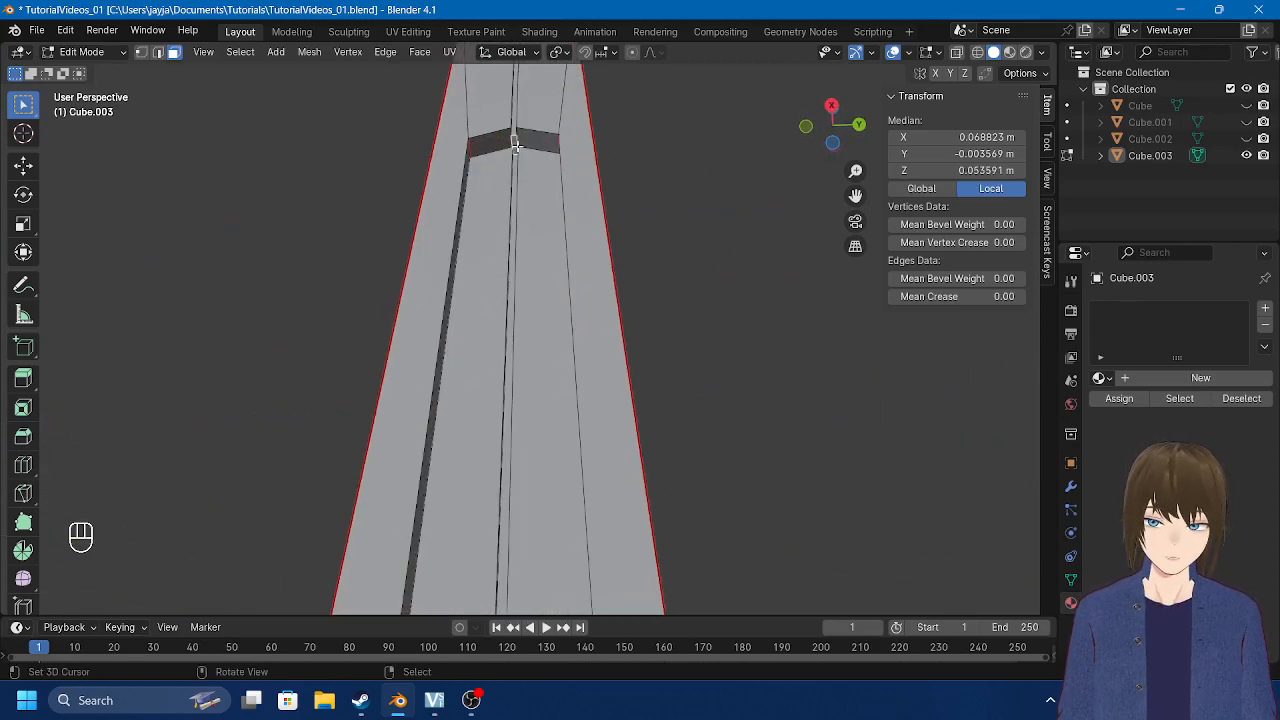
key("KP_Decimal")
scroll(500, 248, "up", 4)
middle_click_drag(508, 248, 519, 495, "shift")
middle_click_drag(558, 460, 530, 370)
middle_click_drag(530, 370, 513, 492, "shift")
middle_click_drag(430, 492, 480, 474)
middle_click_drag(550, 385, 604, 360, "shift")
middle_click_drag(627, 230, 615, 397, "shift")
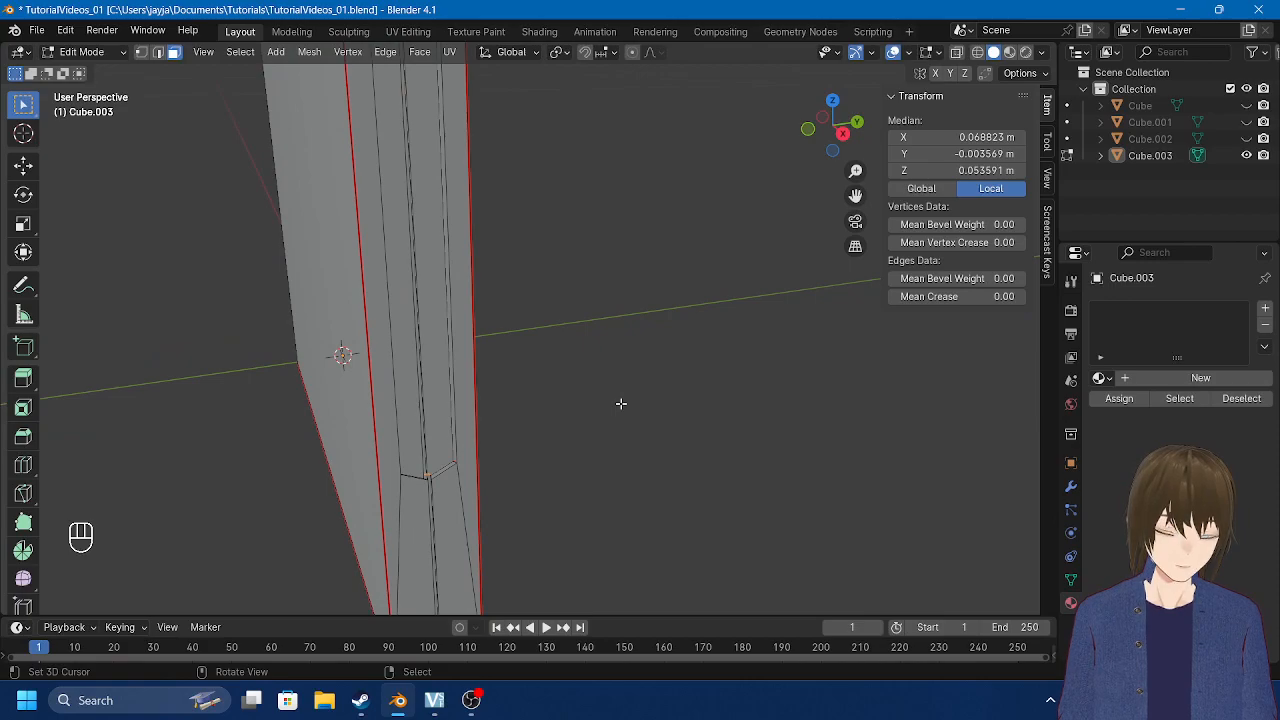
key("s")
key("z")
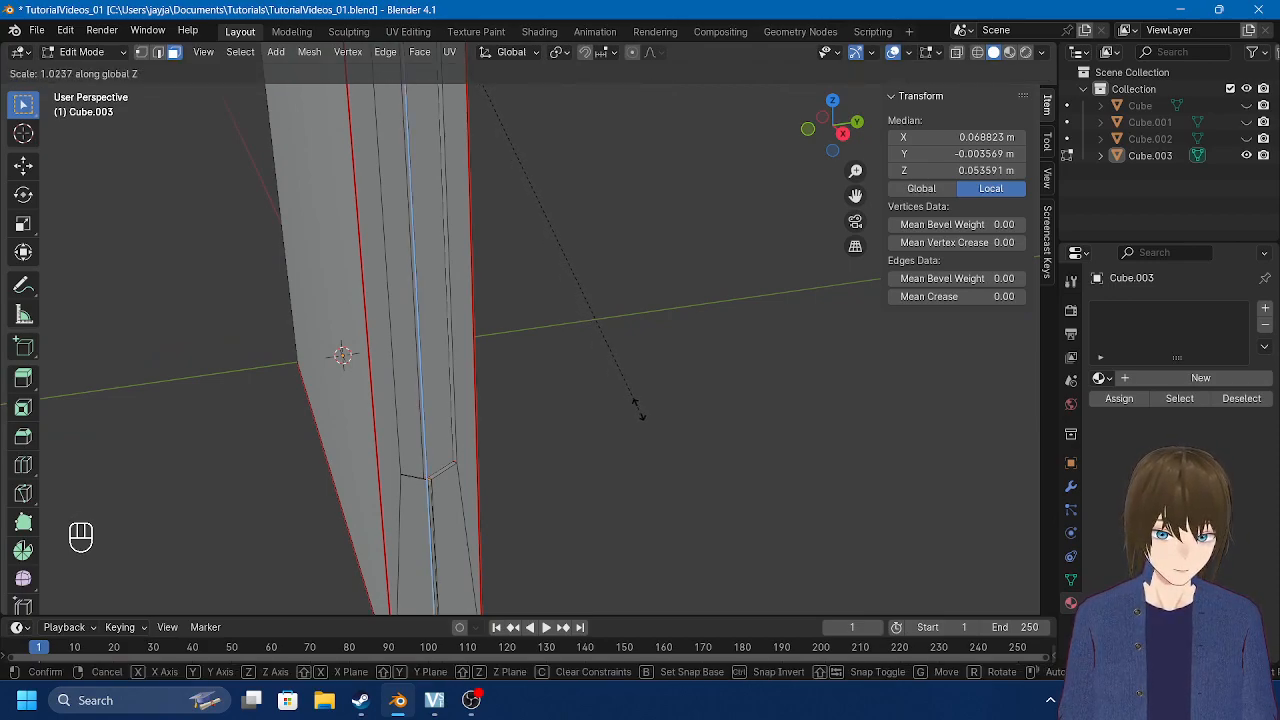
left_click(632, 408)
key("Tab")
middle_click_drag(632, 410, 577, 420)
key("Tab")
Step: Select the edge loop around the recess rim, mark it as a seam and clear the selection
scroll(534, 320, "up", 4)
left_click(493, 311, "alt")
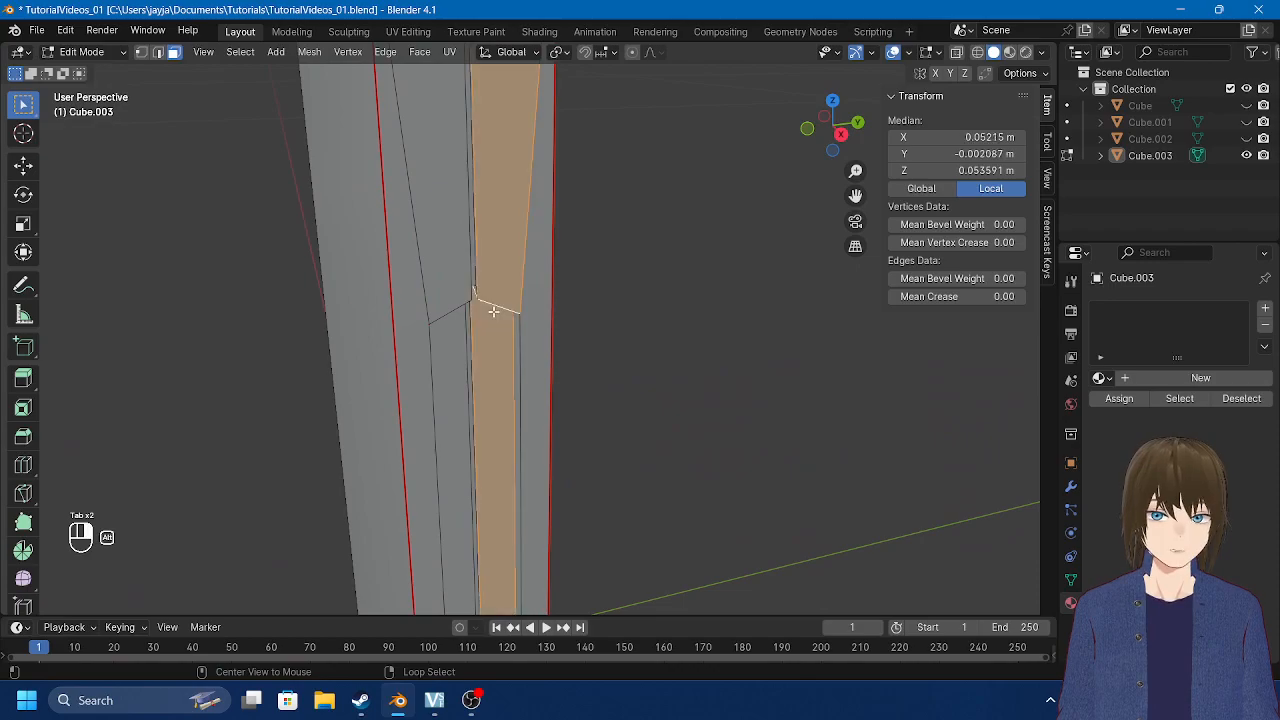
left_click(158, 53)
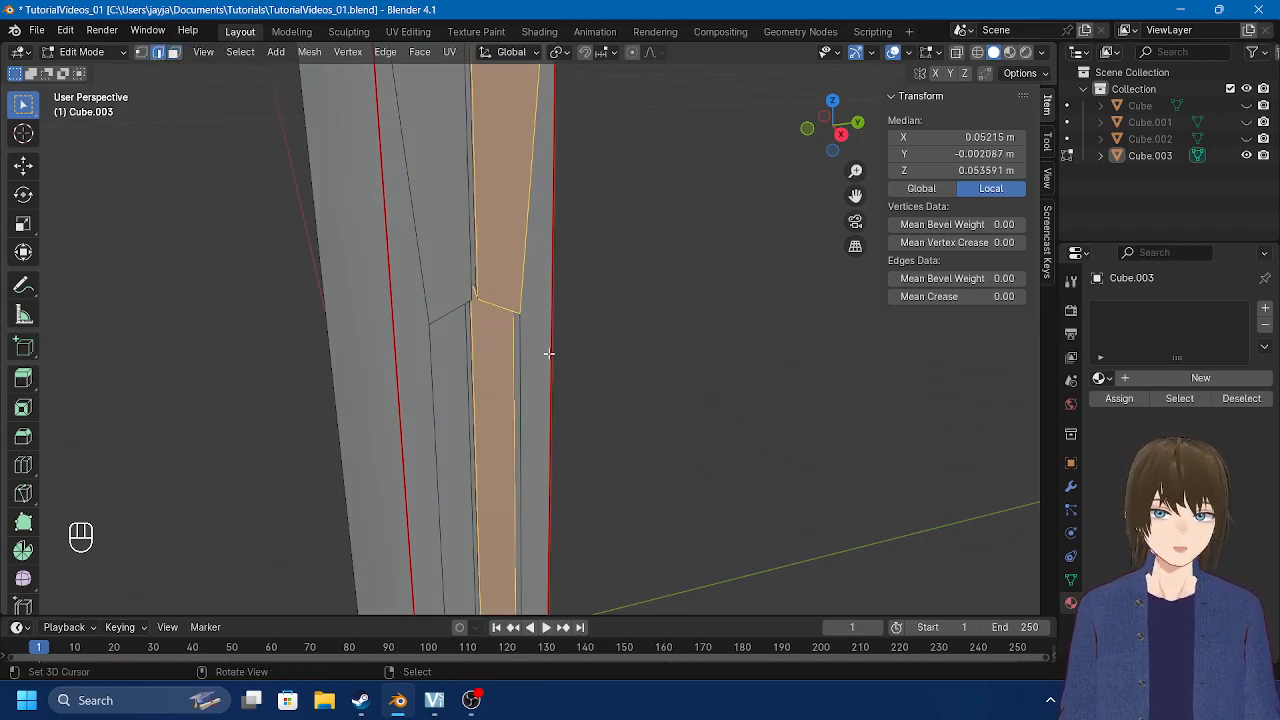
left_click(511, 301, "alt")
middle_click_drag(503, 401, 491, 464)
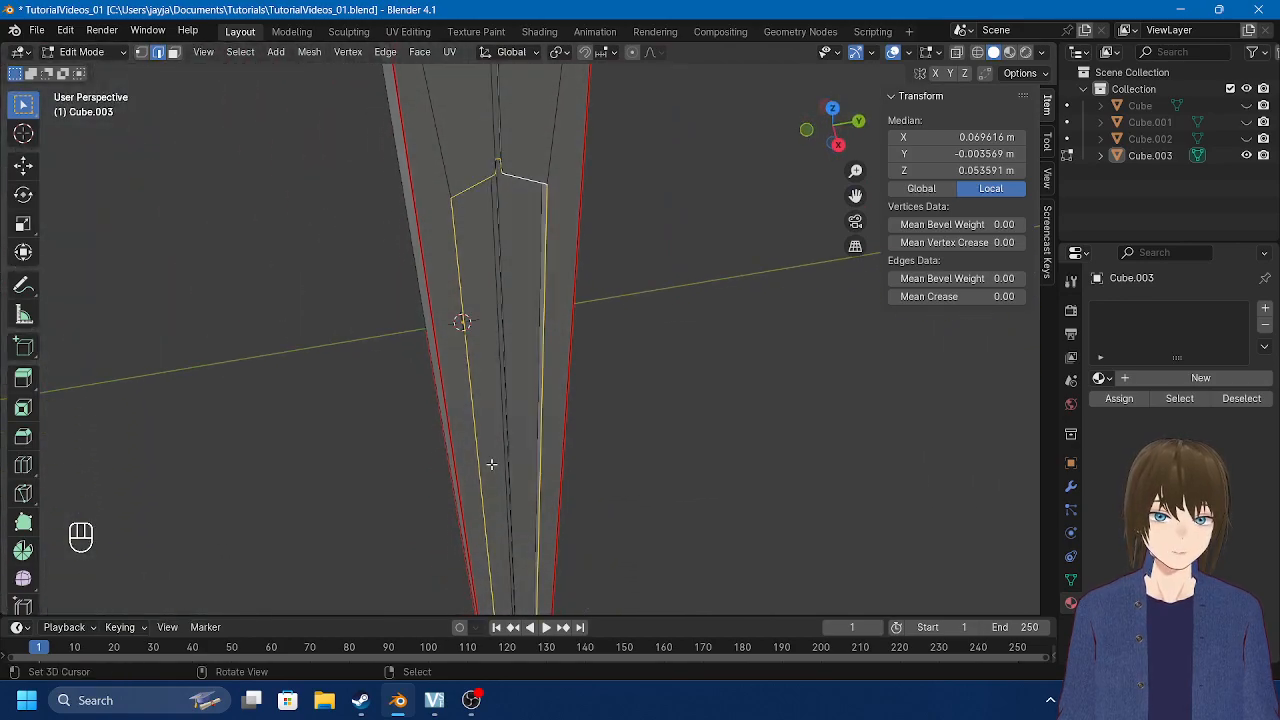
key("ctrl+e")
left_click(491, 463)
key("alt+a")
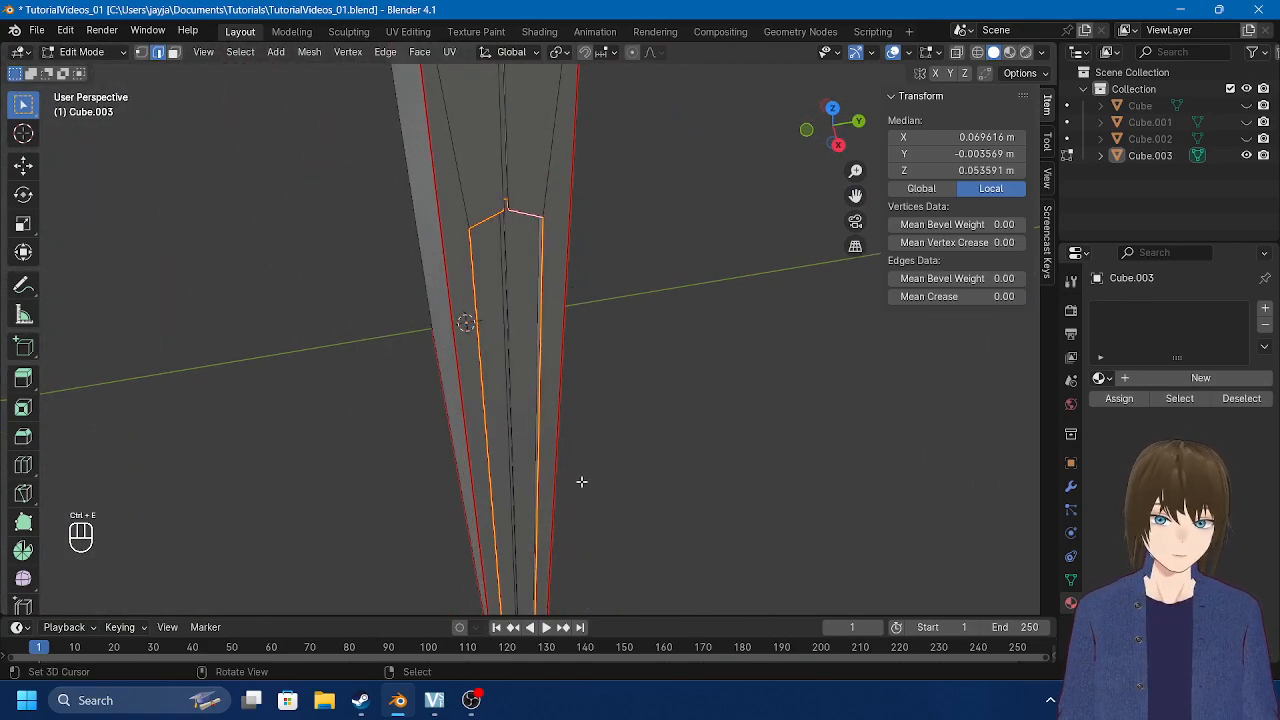
Step: Inspect the seam and the small groove edge at the lower point of the recess
middle_click_drag(525, 541, 561, 390, "shift")
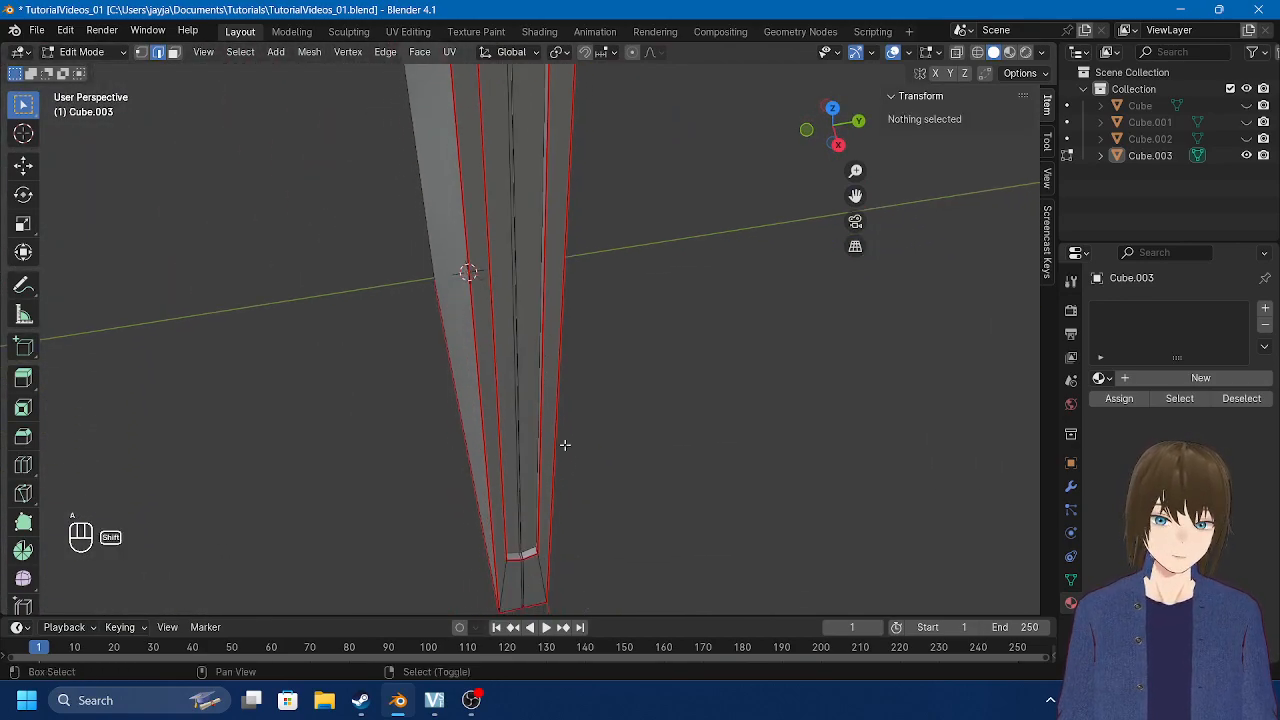
left_click(516, 558)
key("KP_Decimal")
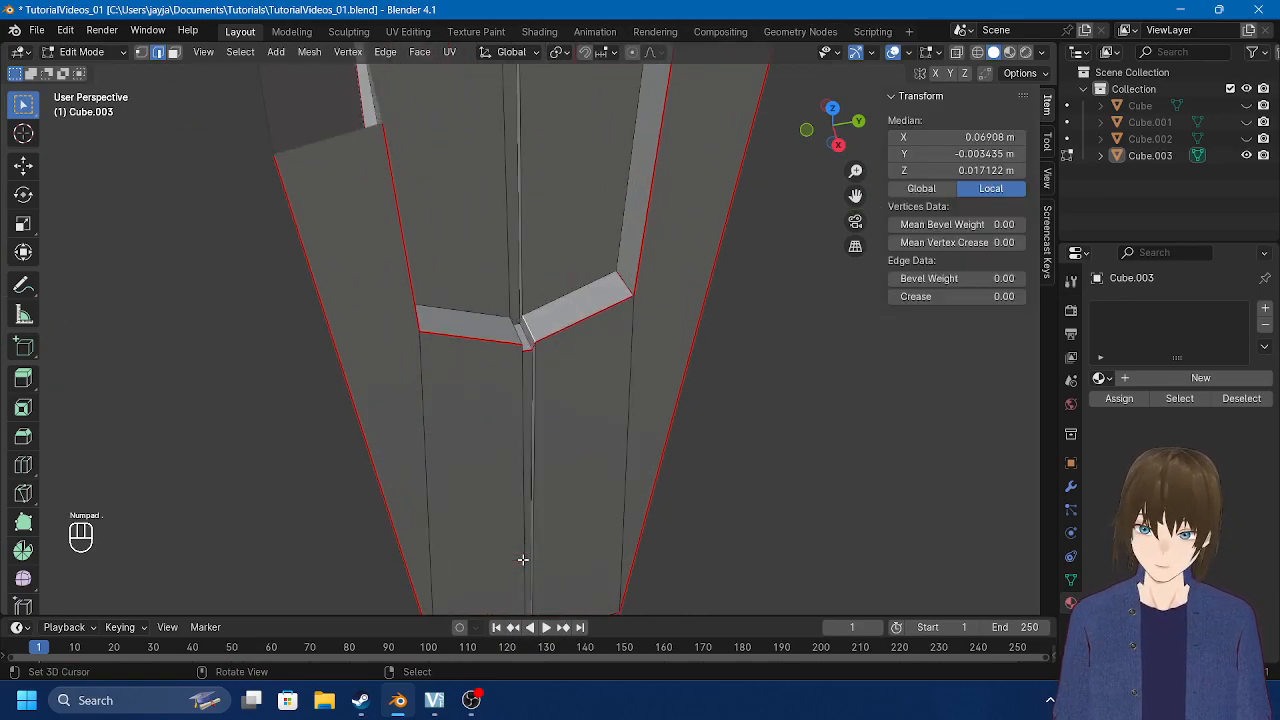
middle_click_drag(578, 397, 581, 467)
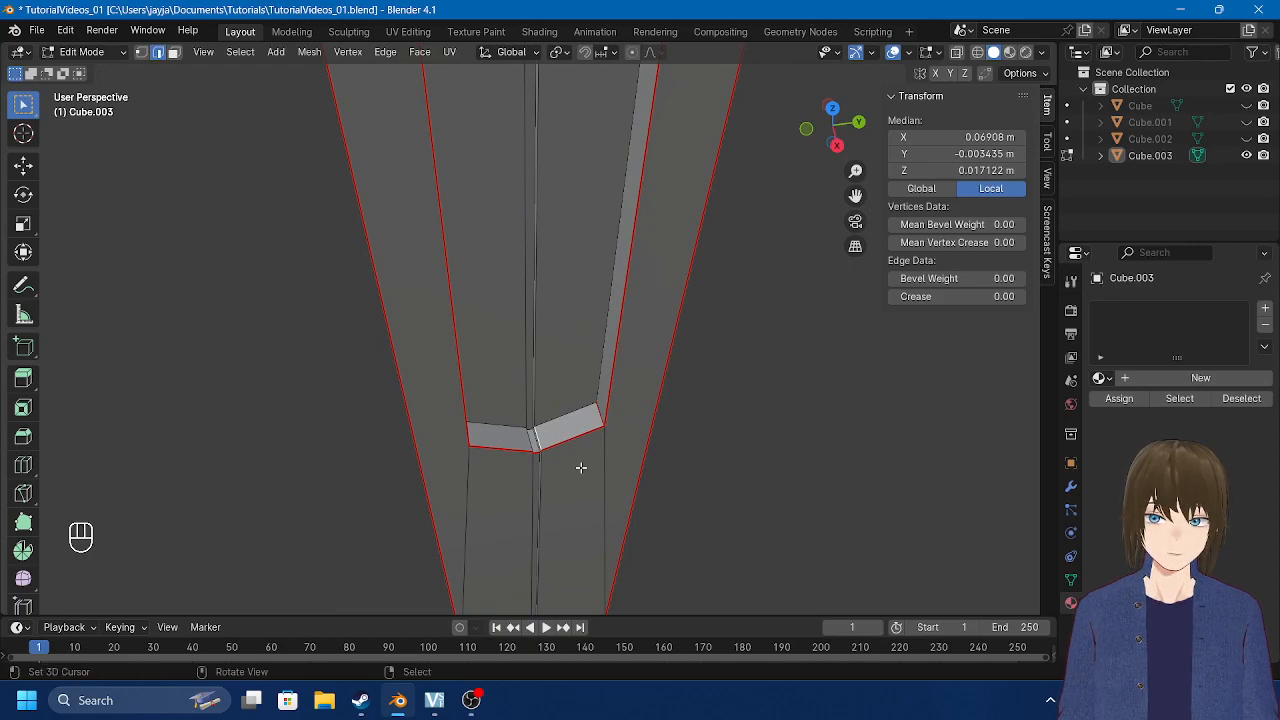
middle_click_drag(581, 467, 559, 414)
key("alt+a")
Step: Select the whole mesh and switch to the UV Editing workspace, swapping its 3D Viewport and UV Editor areas
key("a")
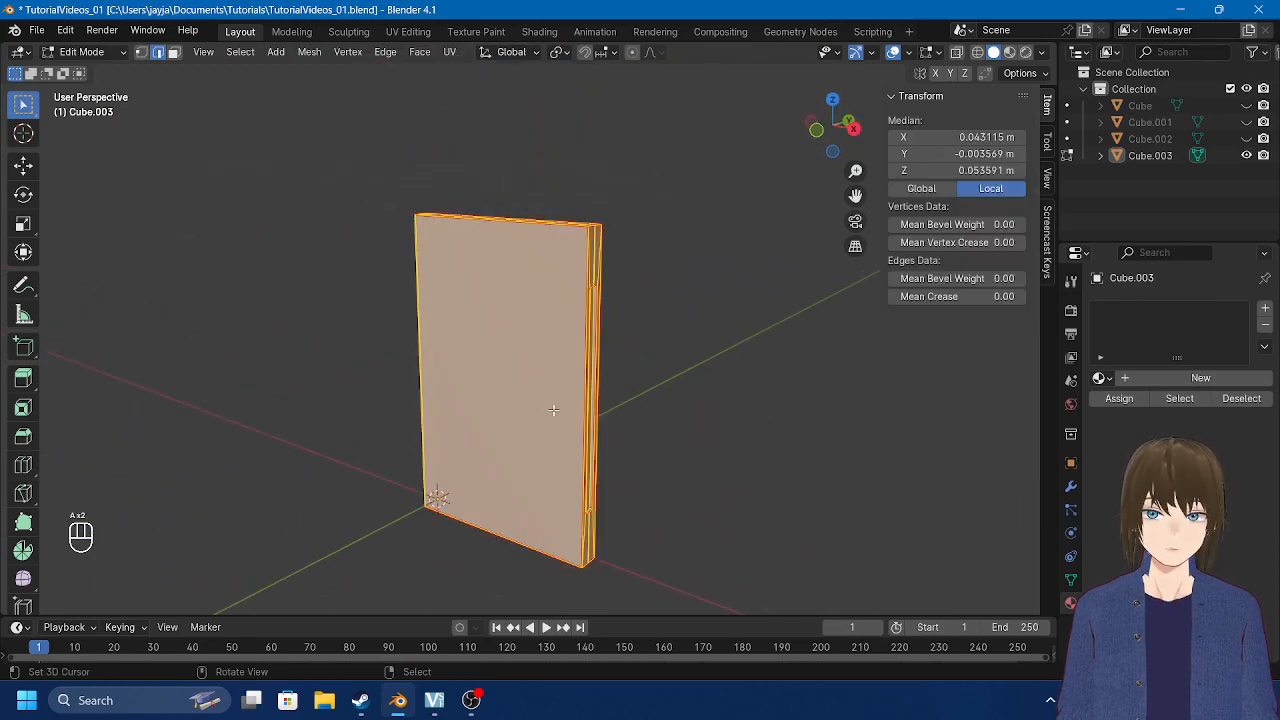
left_click(408, 31)
left_click(15, 53)
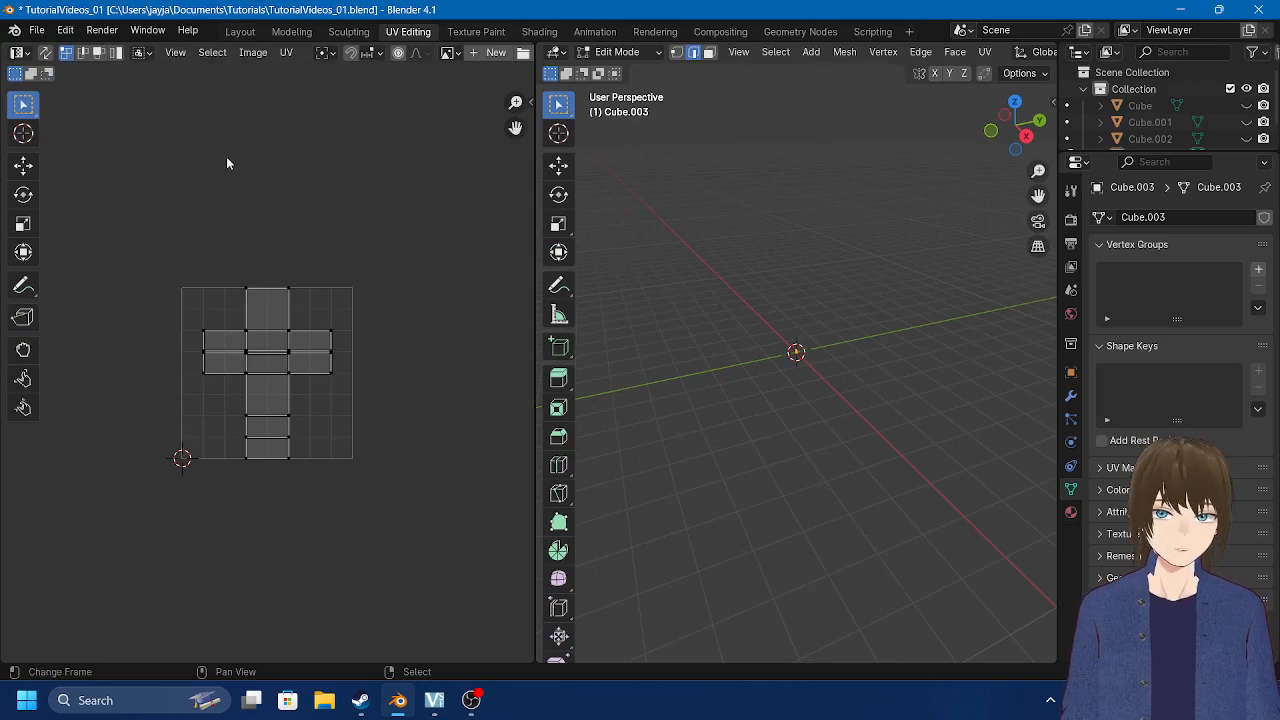
left_click(19, 56)
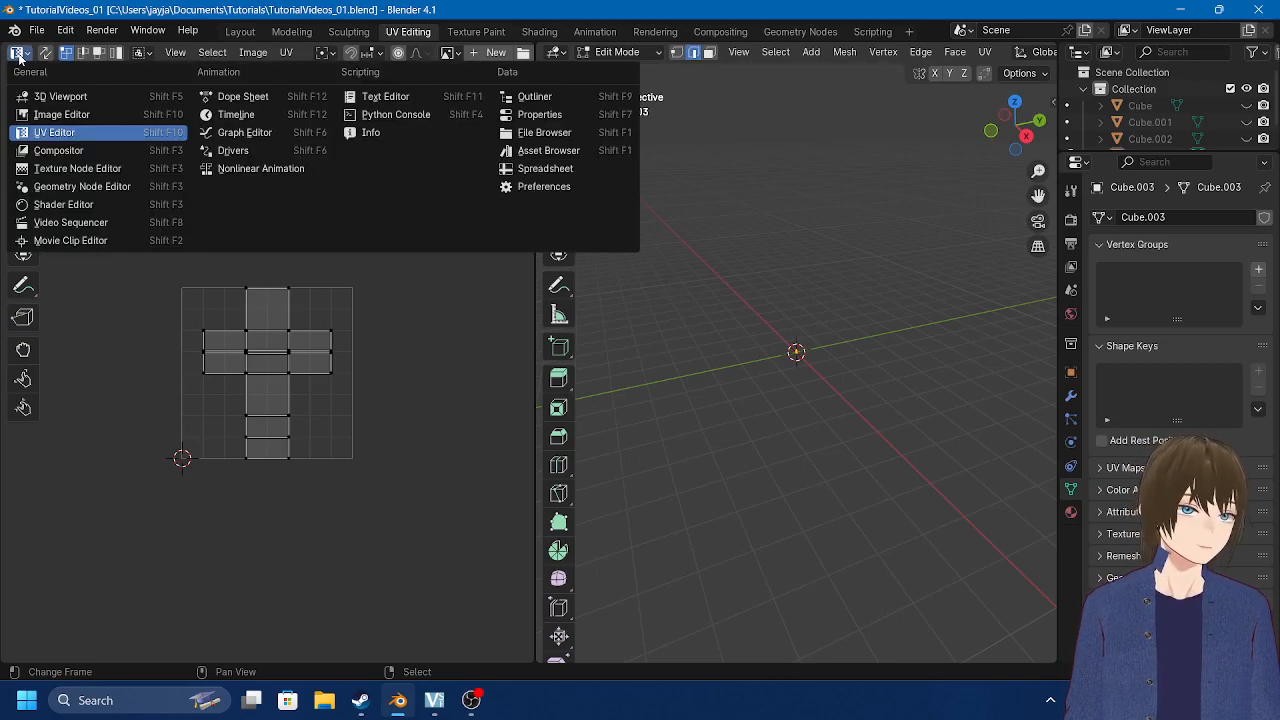
left_click(50, 94)
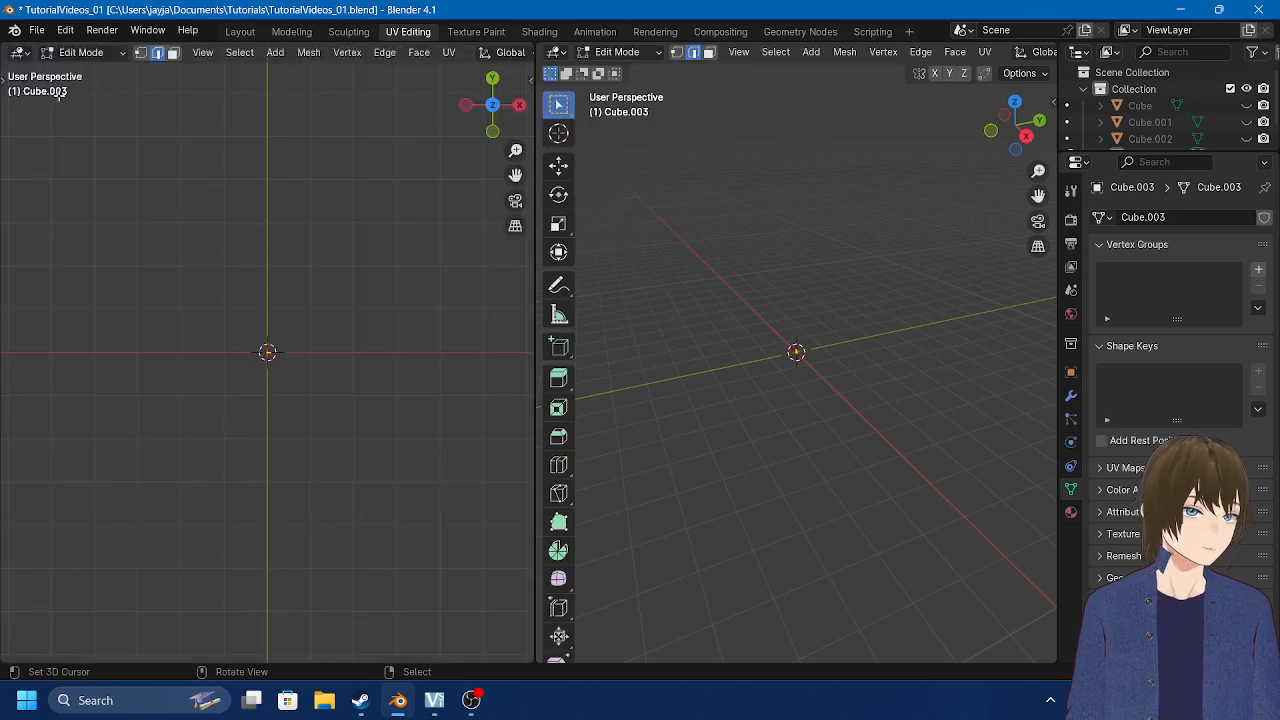
left_click(558, 53)
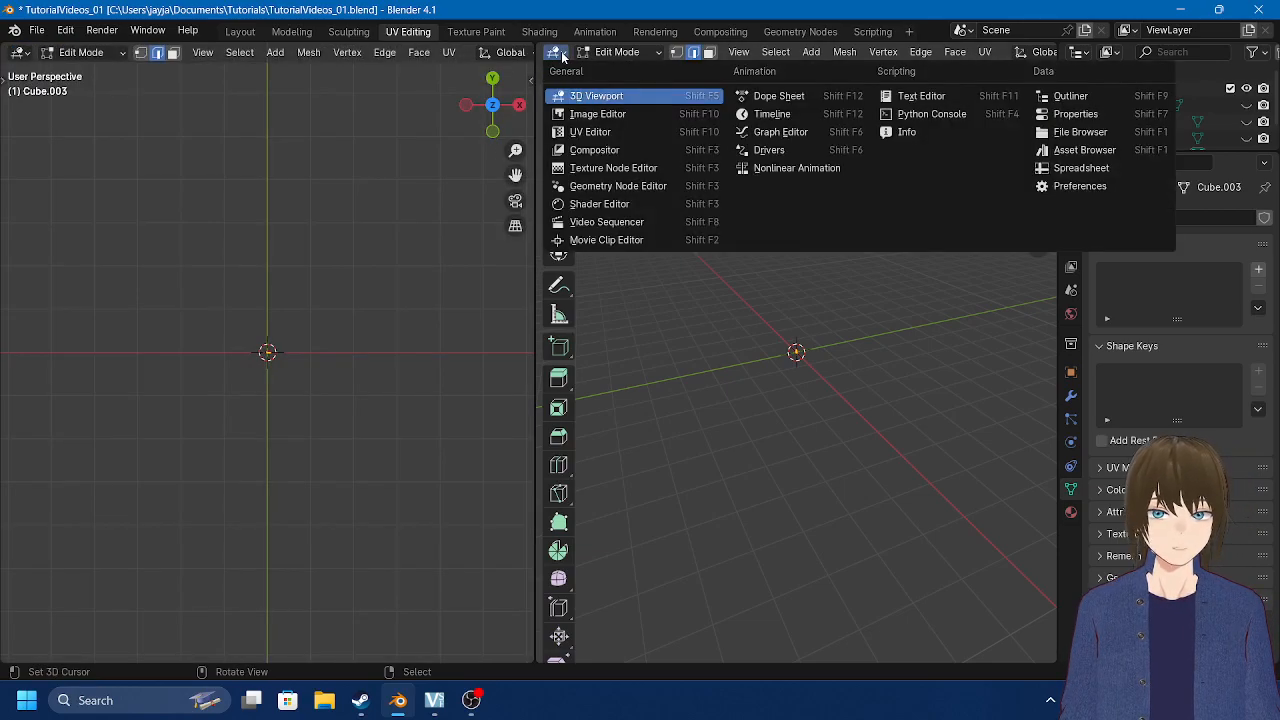
left_click(607, 132)
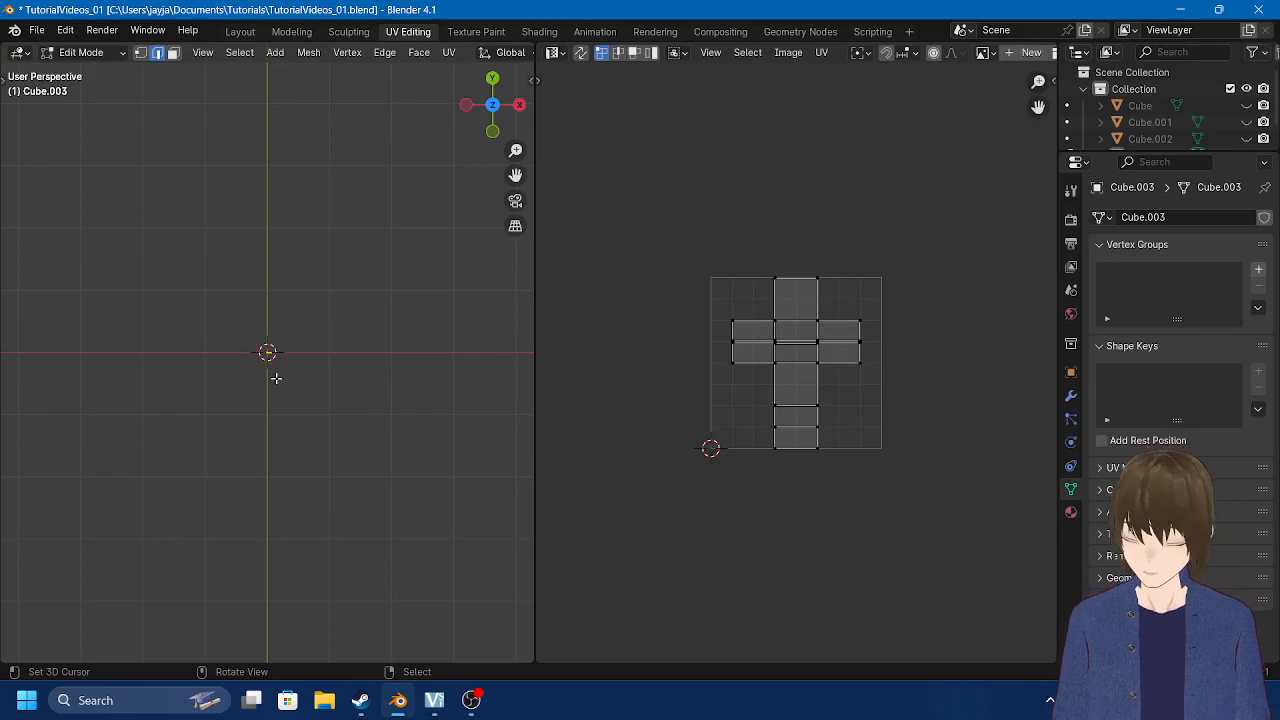
Step: Unwrap the fully selected slab mesh along its marked seams
middle_click_drag(276, 378, 274, 197)
key("u")
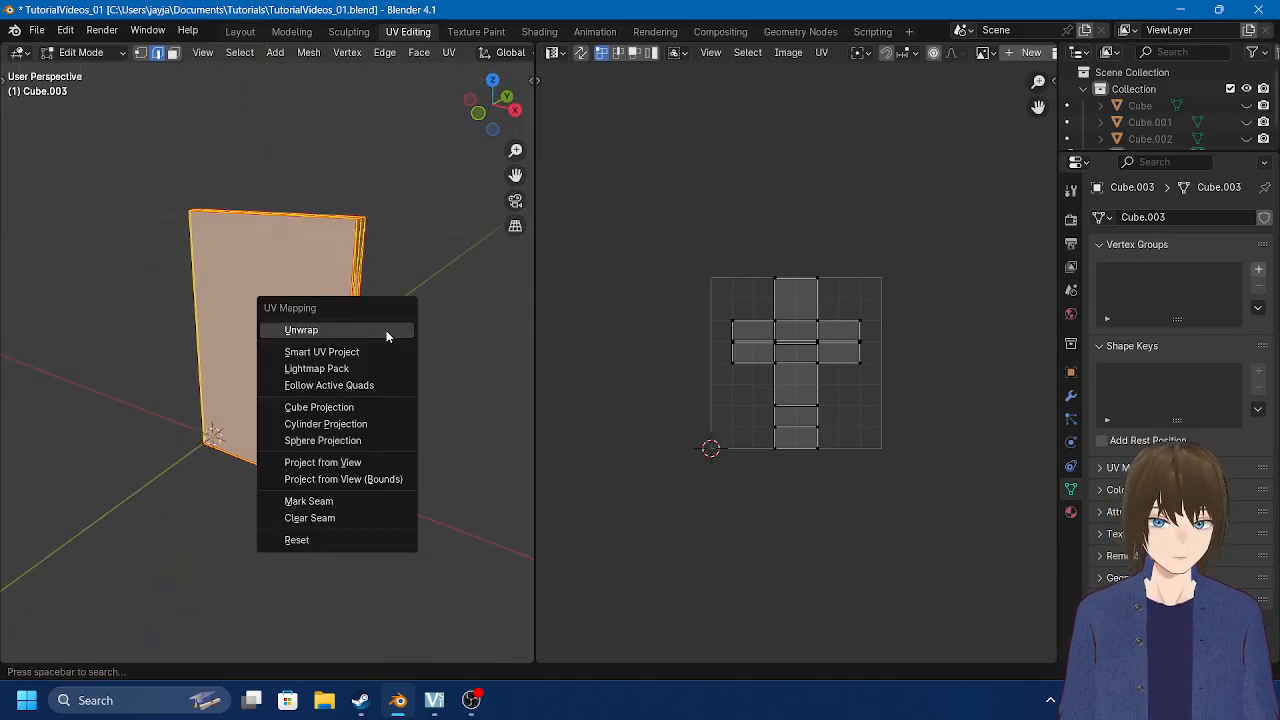
left_click(387, 332)
scroll(380, 340, "up", 3)
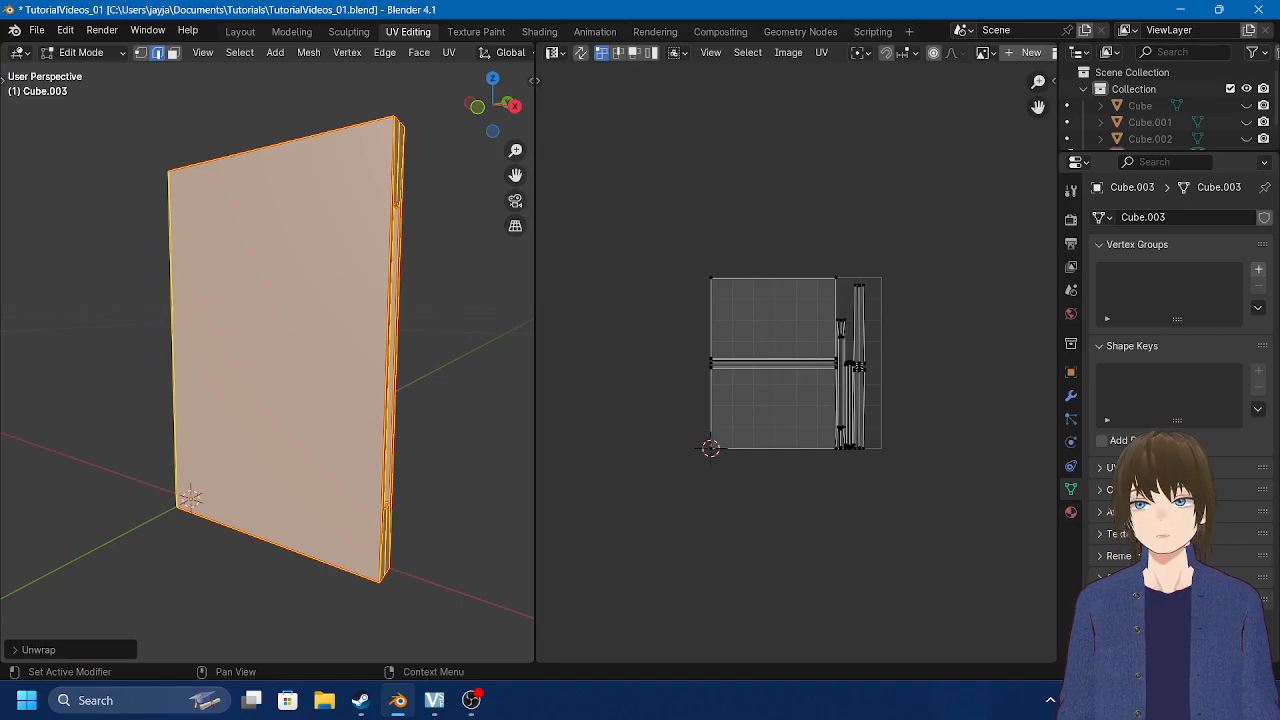
Step: Assign the existing Checker material to the slab
left_click(1071, 512)
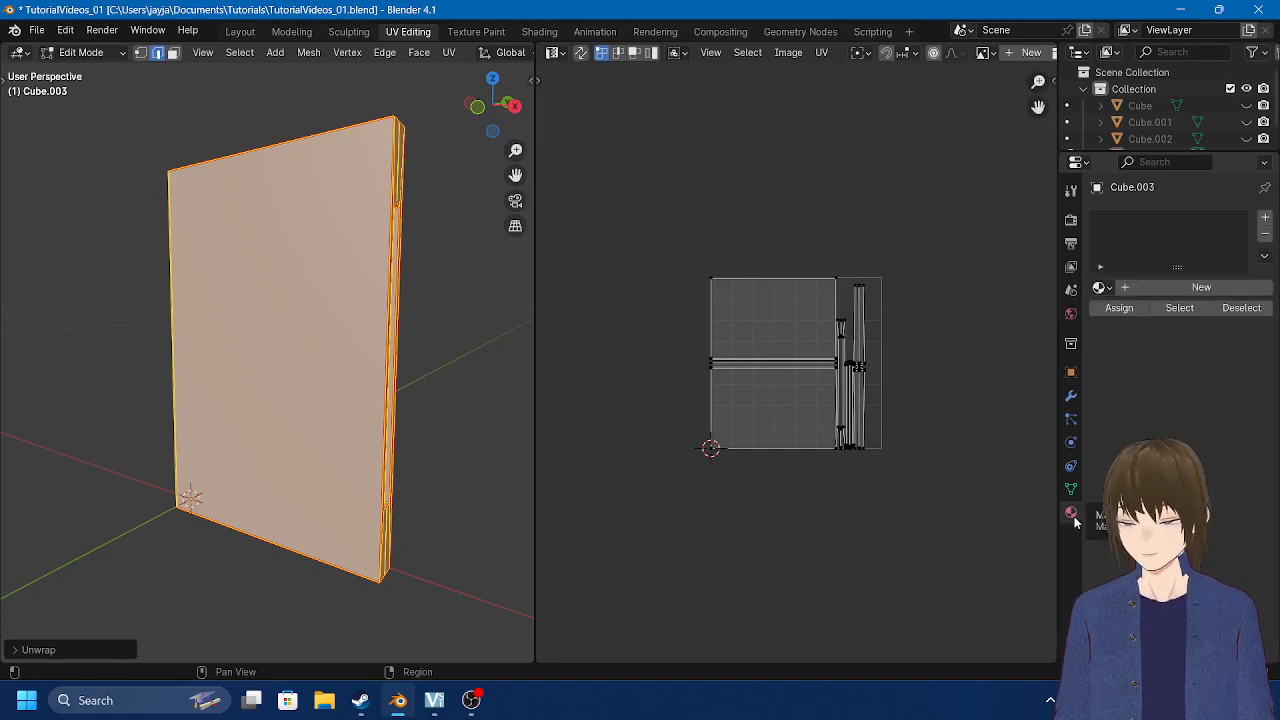
left_click(1100, 287)
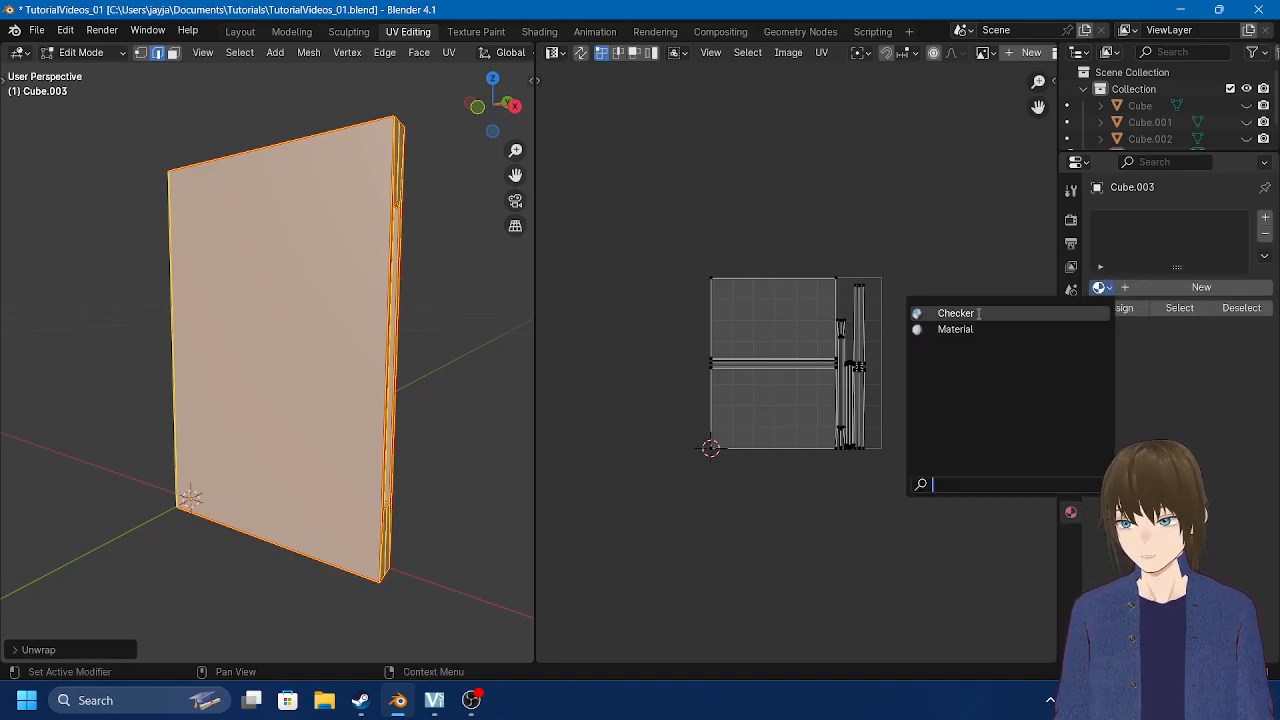
left_click(1018, 318)
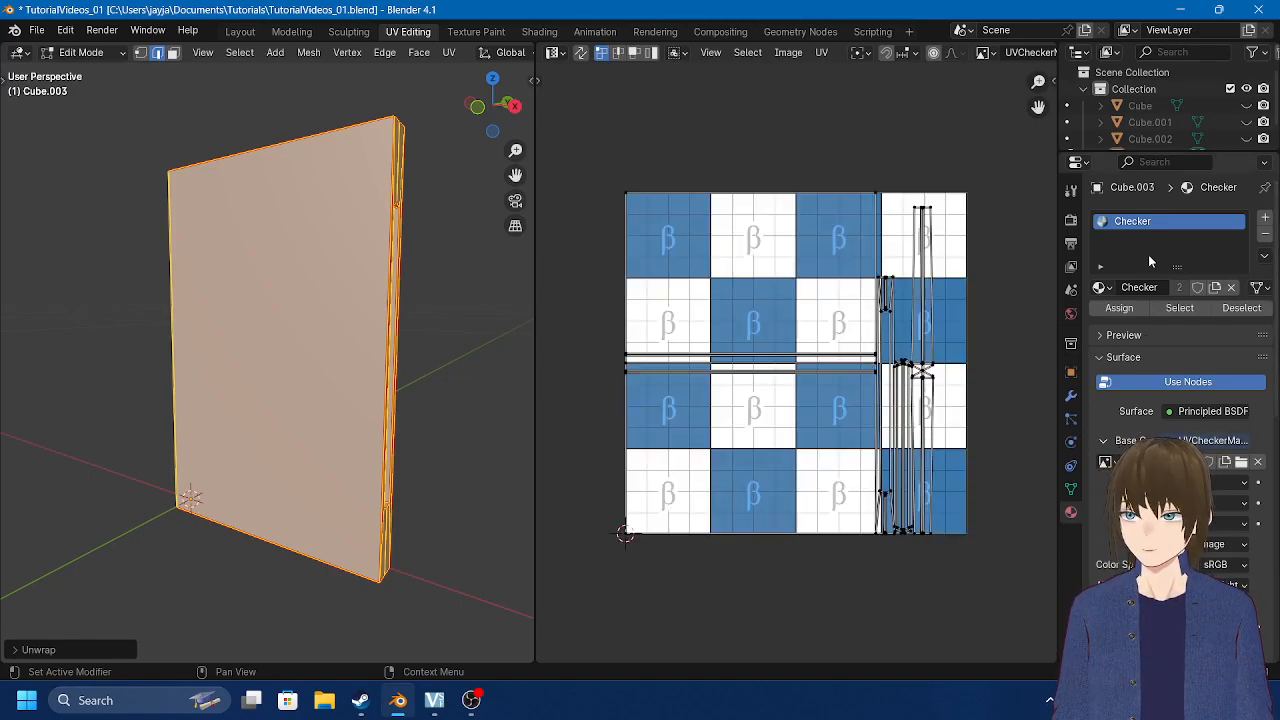
scroll(1180, 350, "down", 1)
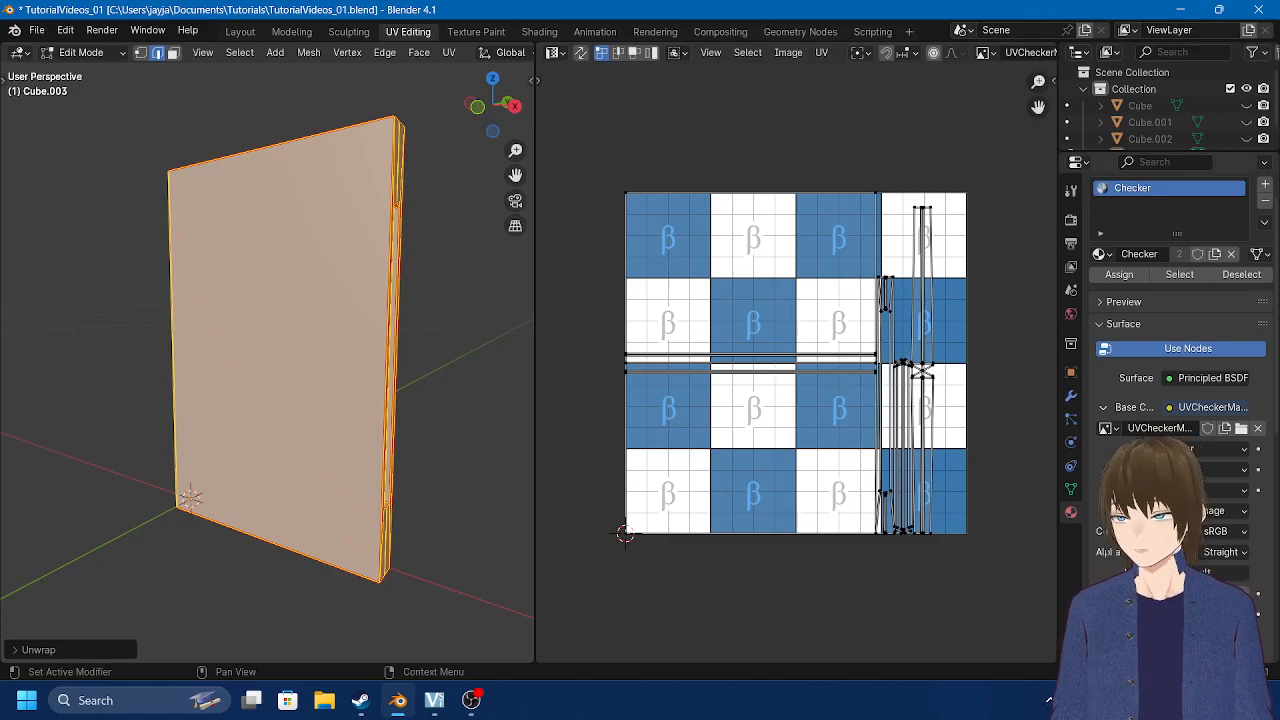
Step: Examine the Checker material's image texture settings and the node types available for its Base Color
scroll(1128, 366, "down", 2)
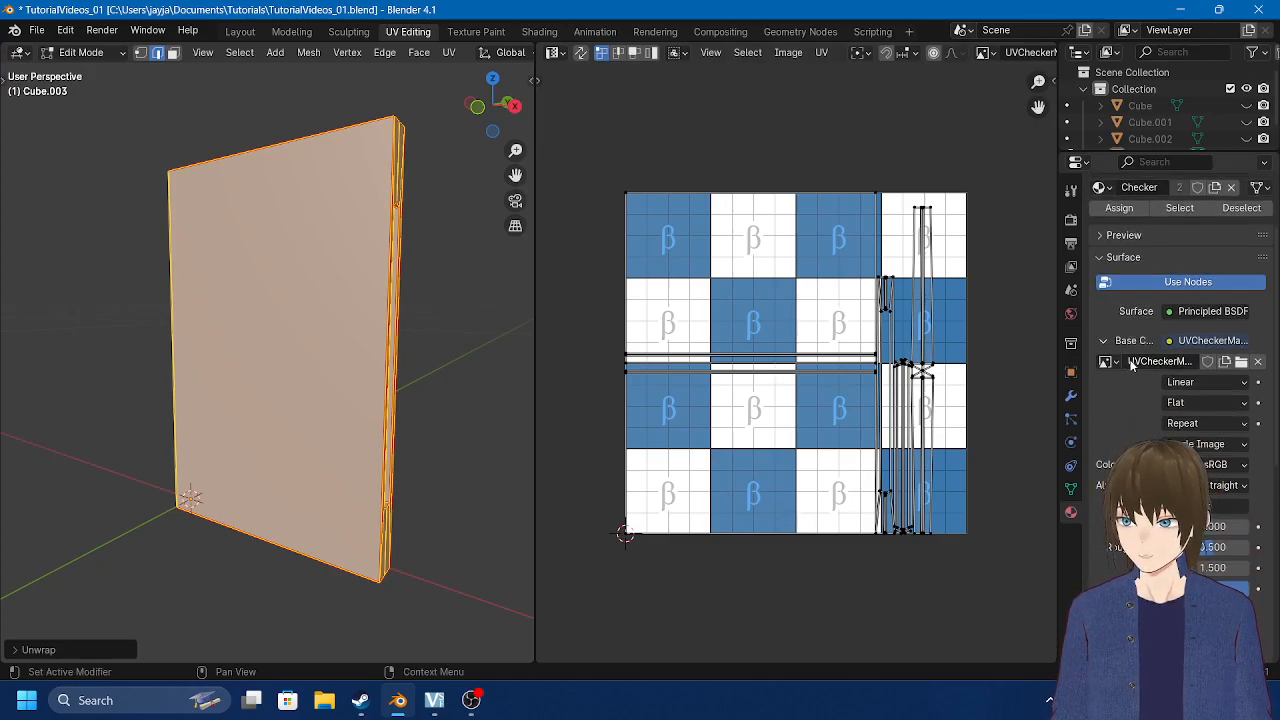
left_click(1172, 340)
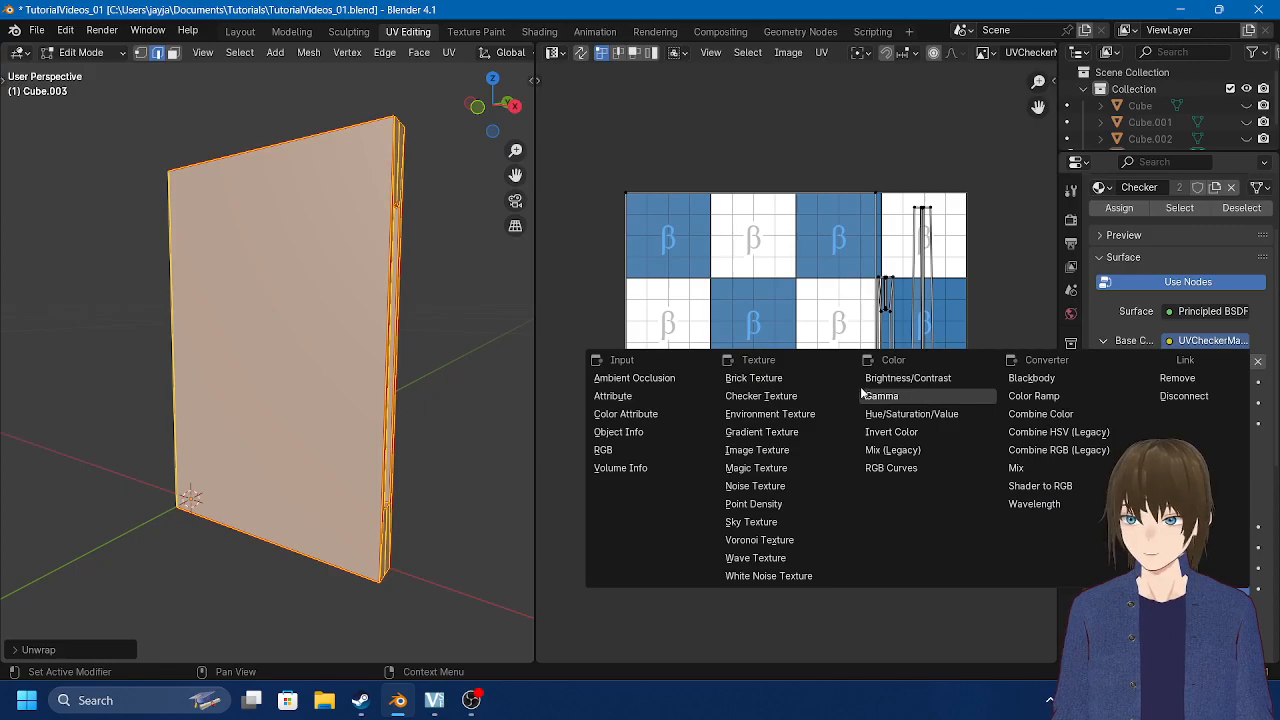
left_click(768, 447)
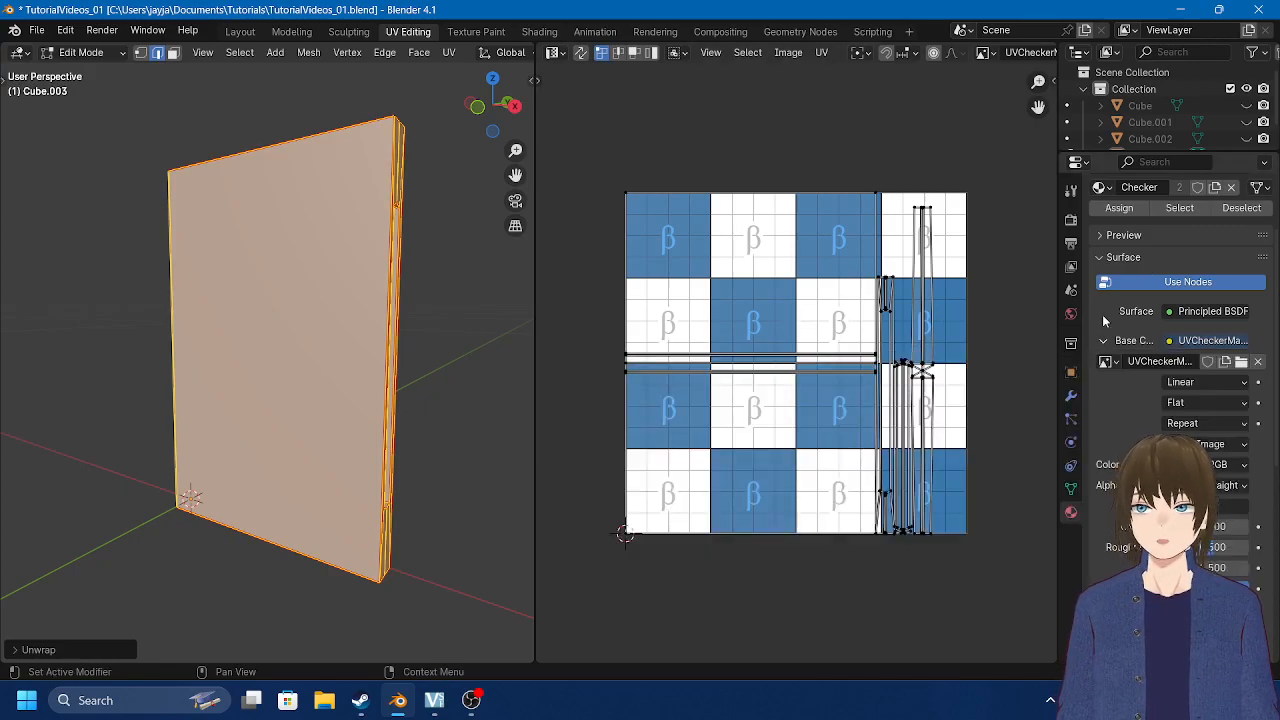
scroll(1160, 480, "up", 3)
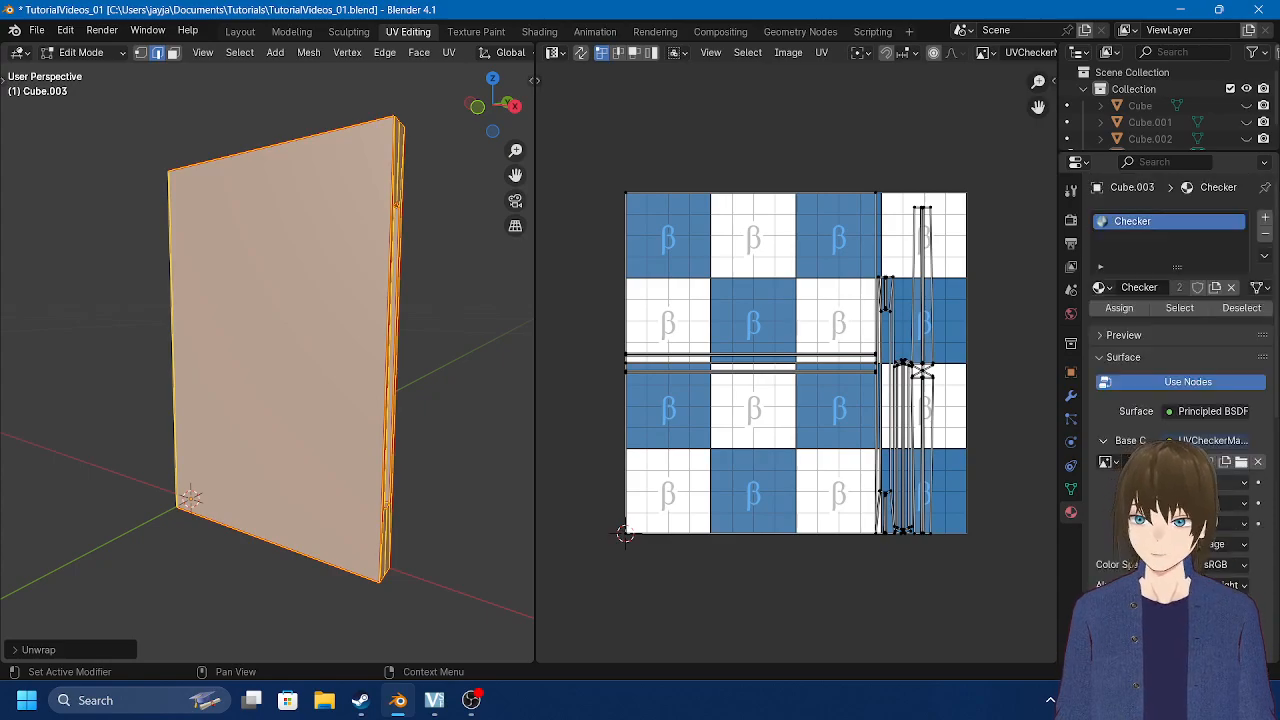
scroll(340, 327, "down", 2)
Step: Inspect the slab mesh with X-ray display switched on and off
middle_click_drag(340, 327, 329, 354)
scroll(362, 351, "up", 2)
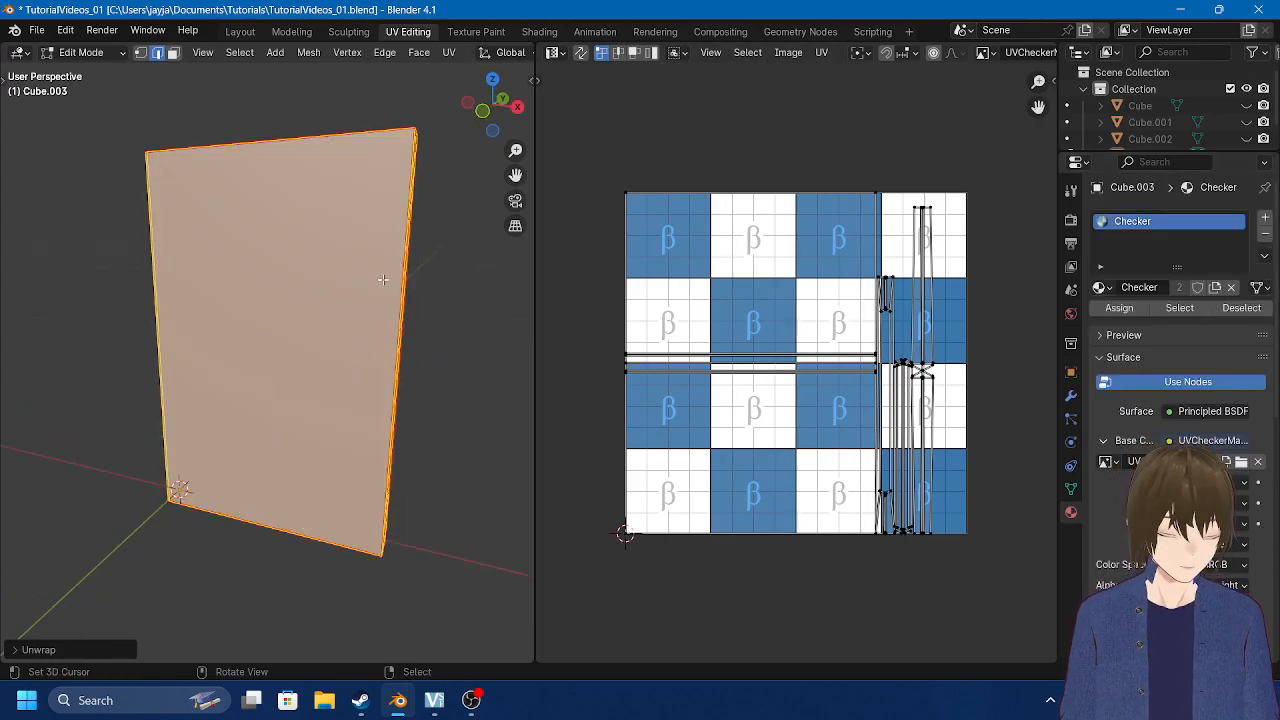
key("alt+z")
key("alt+z")
key("alt+z")
key("alt+z")
key("alt+z")
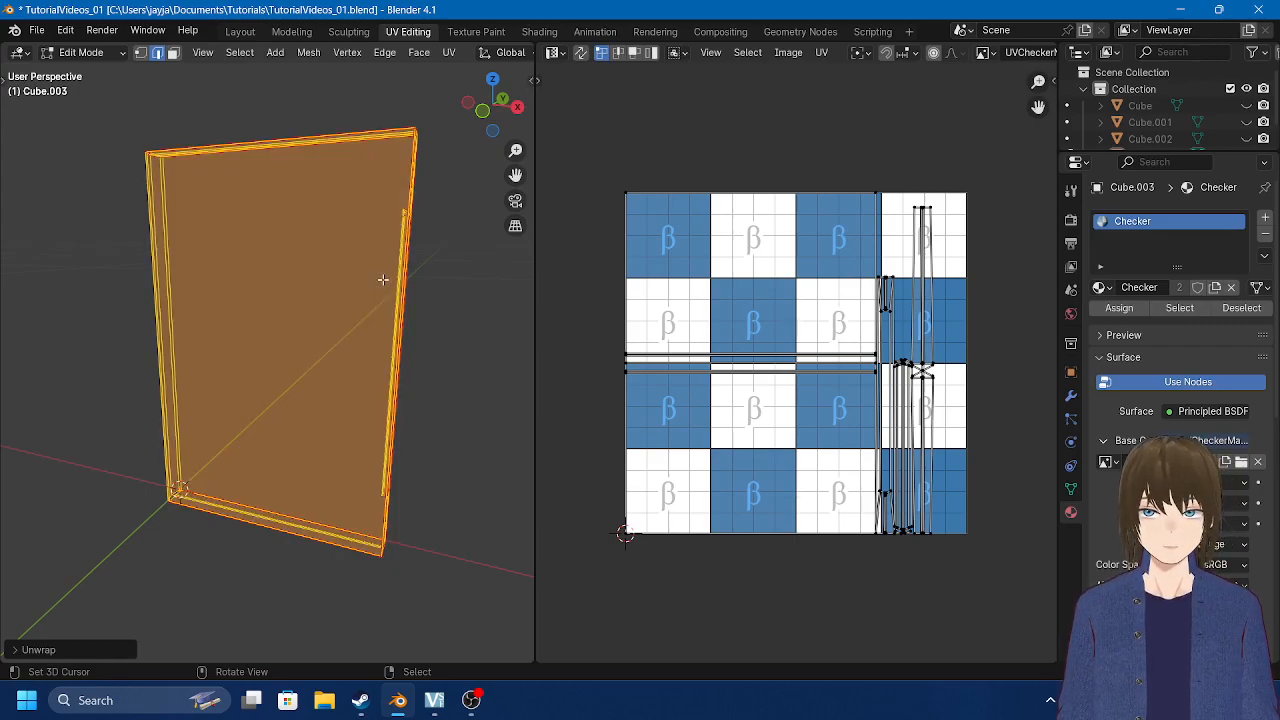
key("alt+z")
key("alt+z")
key("alt+z")
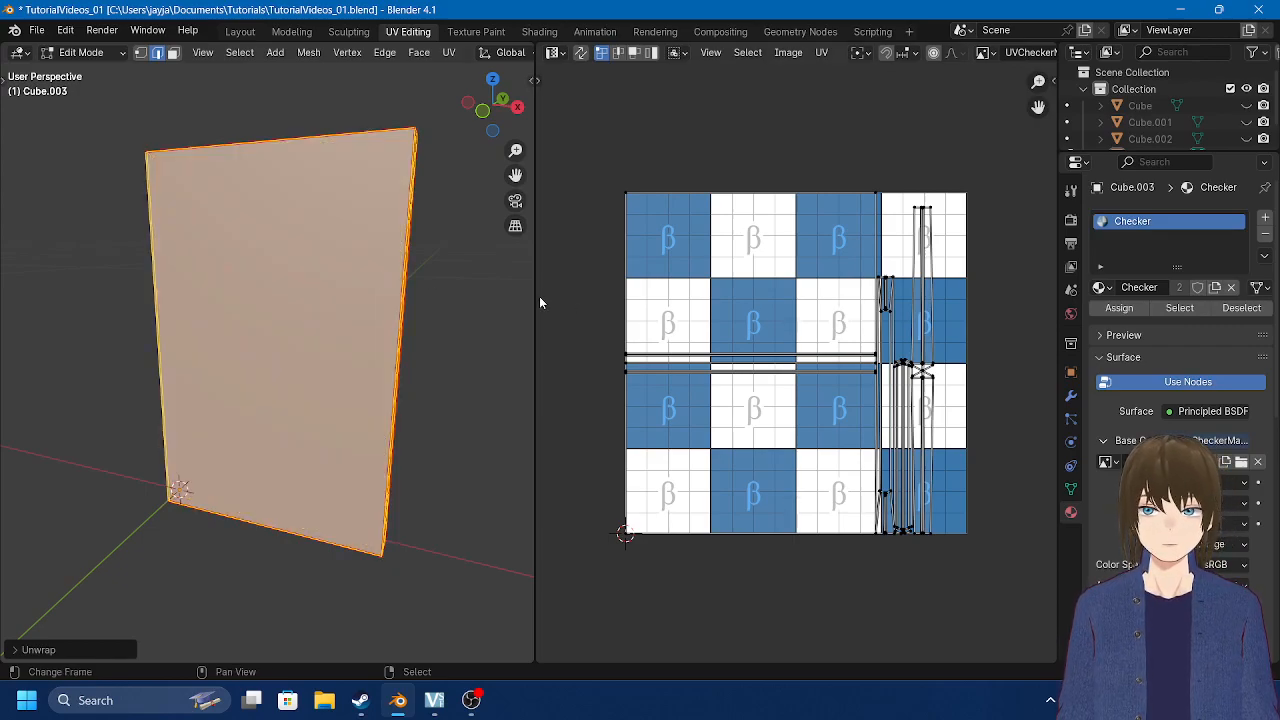
key("alt+z")
key("alt+z")
key("alt+z")
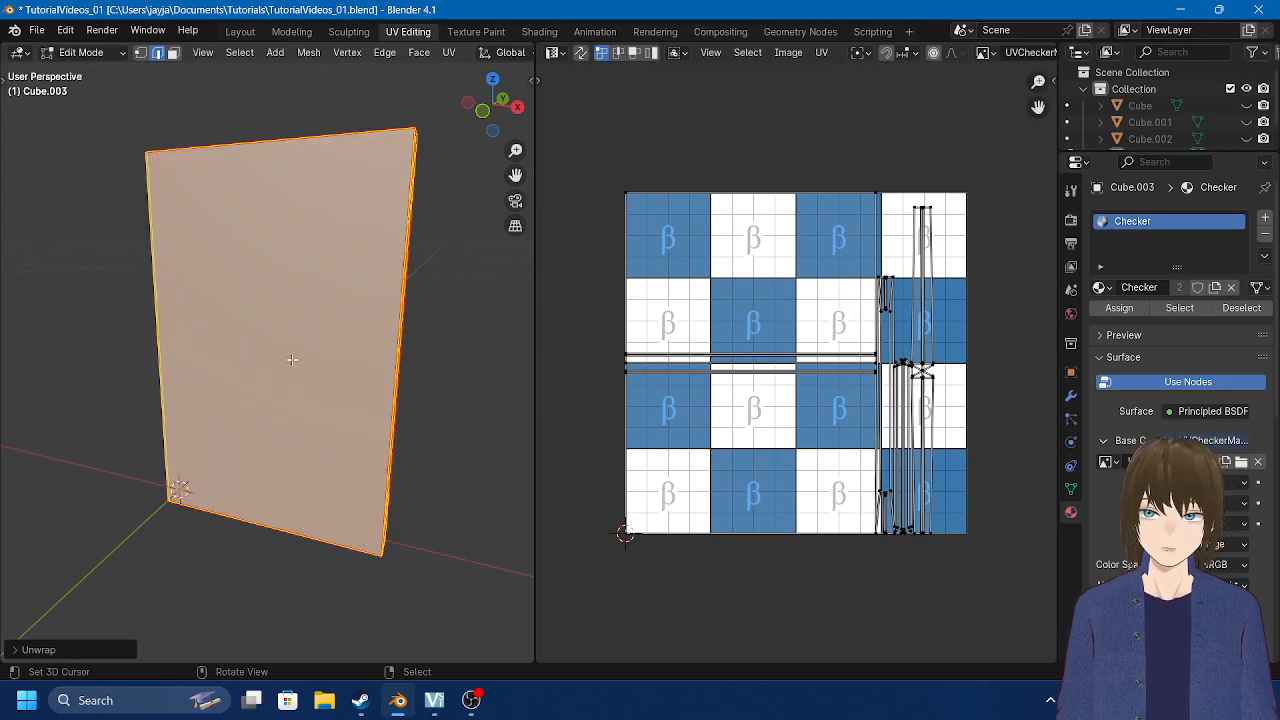
key("alt+z")
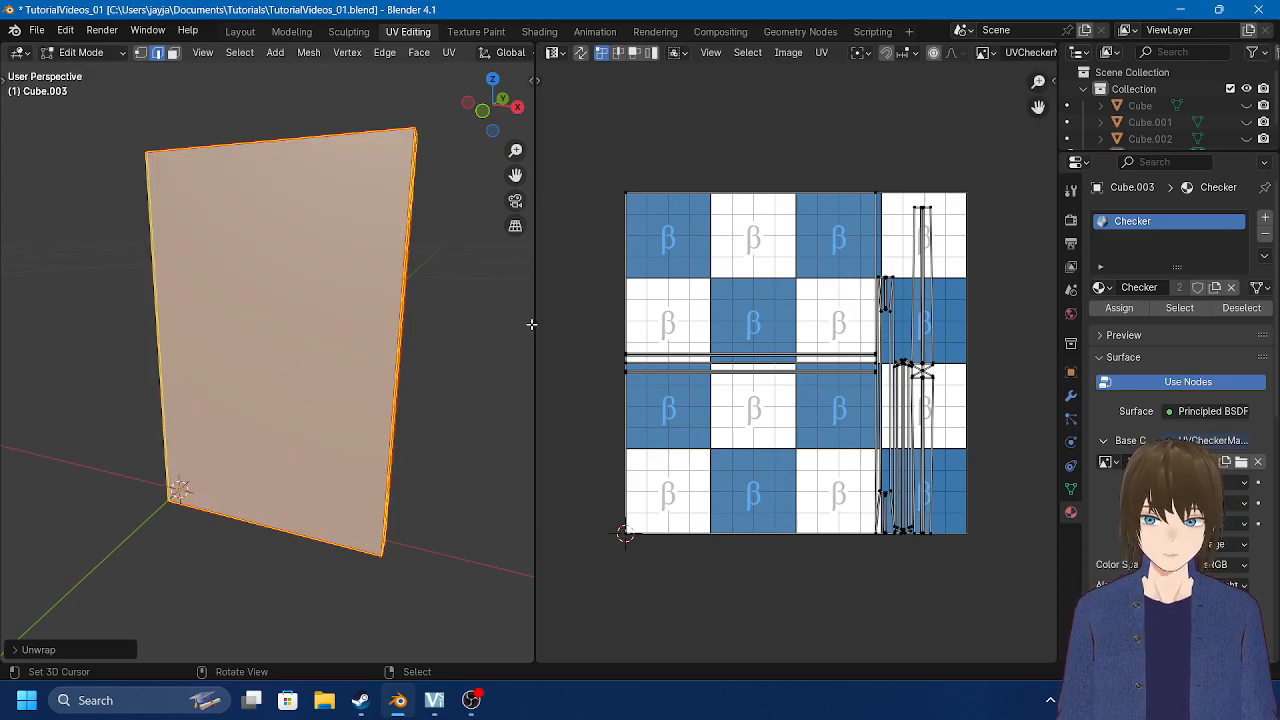
Step: Widen the 3D Viewport to set Material Preview shading, restore the even split with the UV Editor and view the checkered slab
left_click_drag(534, 324, 942, 337)
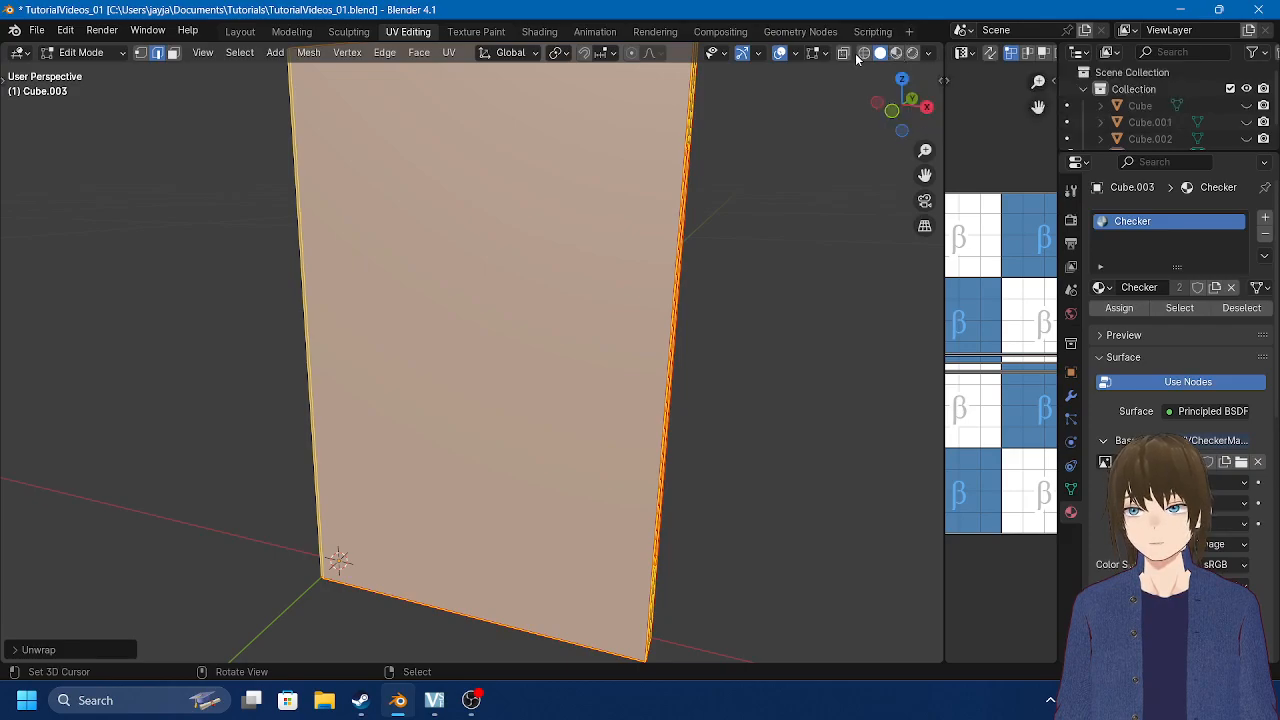
left_click(928, 54)
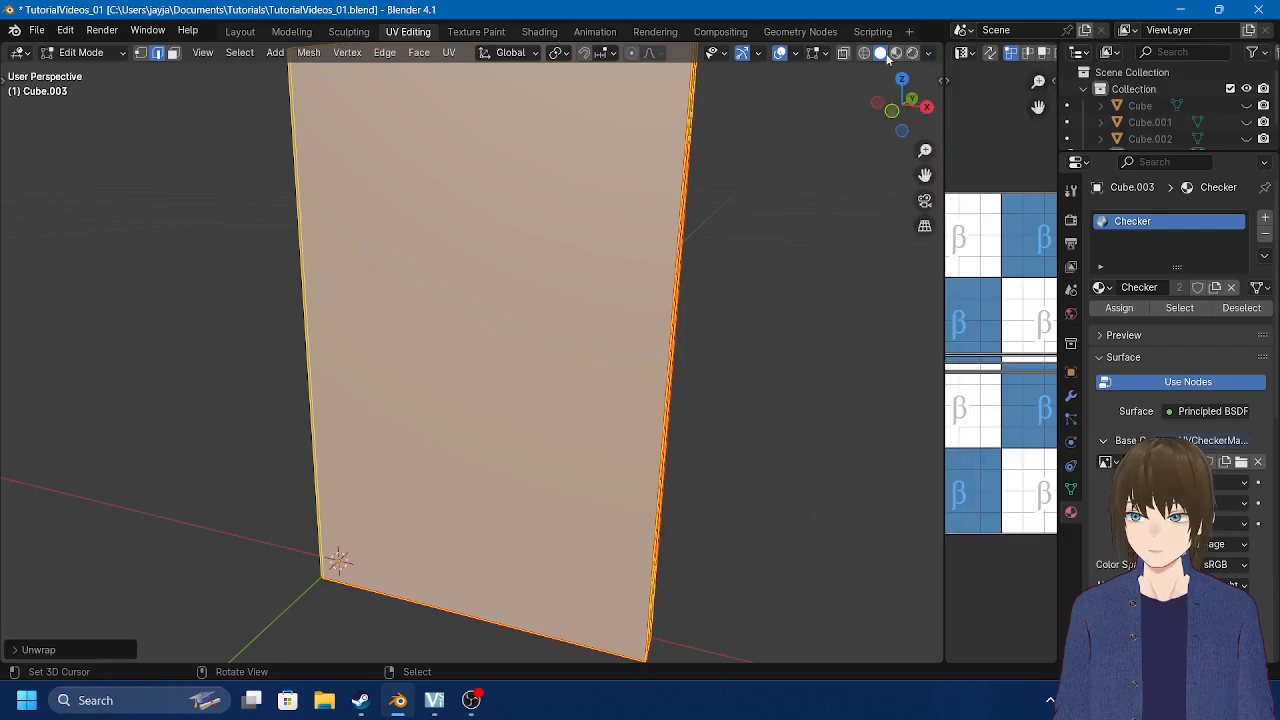
left_click(899, 56)
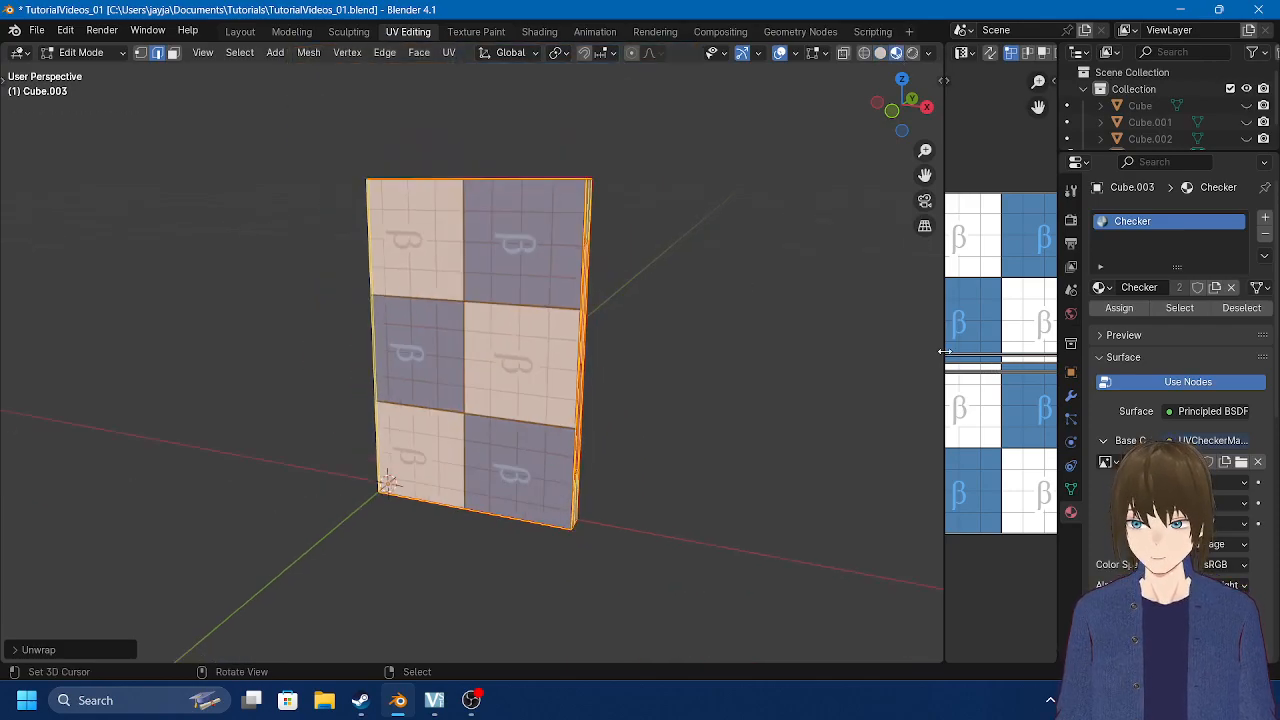
left_click_drag(945, 352, 541, 320)
scroll(277, 338, "up", 3)
middle_click_drag(304, 340, 330, 330)
scroll(760, 428, "up", 2)
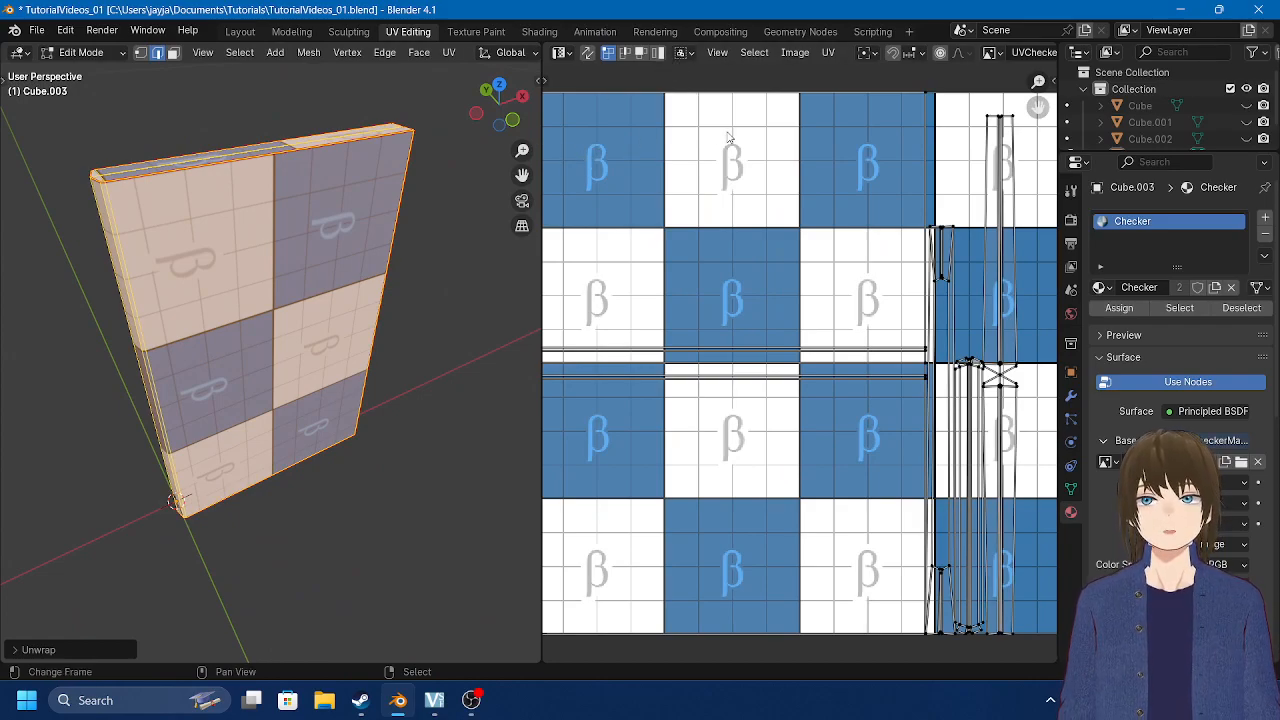
scroll(612, 57, "down", 5)
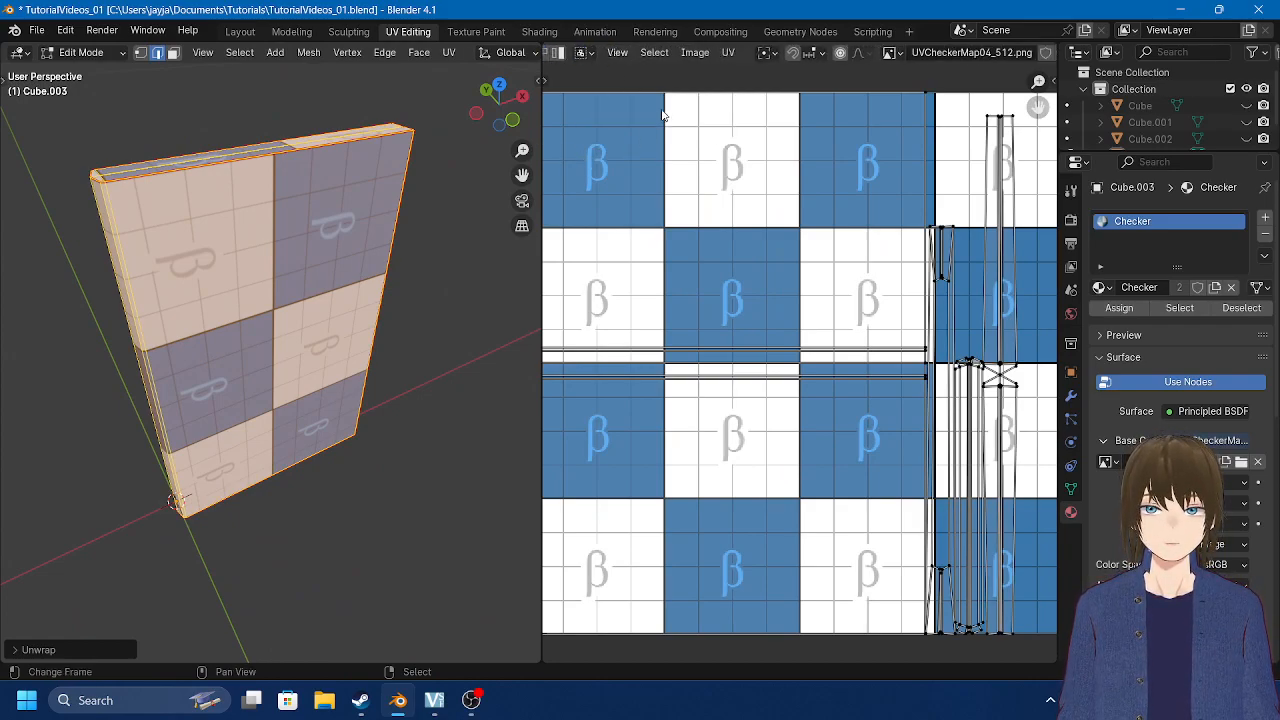
scroll(608, 52, "up", 4)
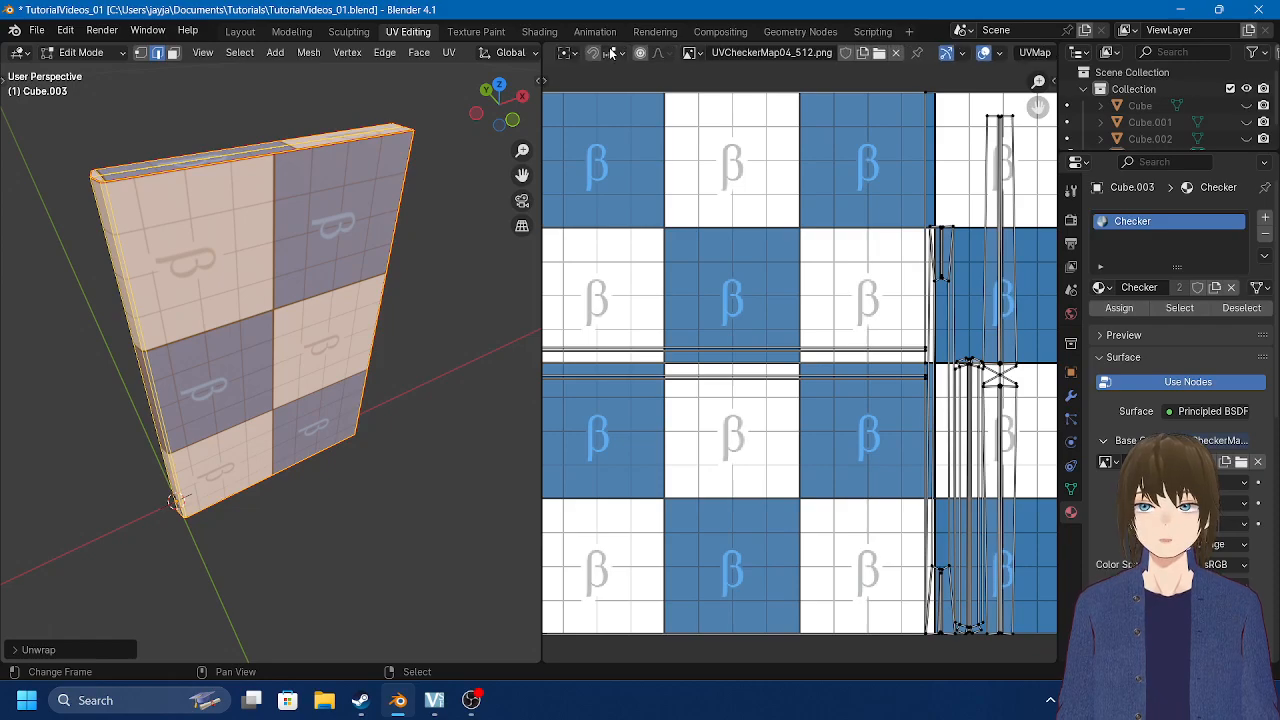
scroll(618, 52, "down", 12)
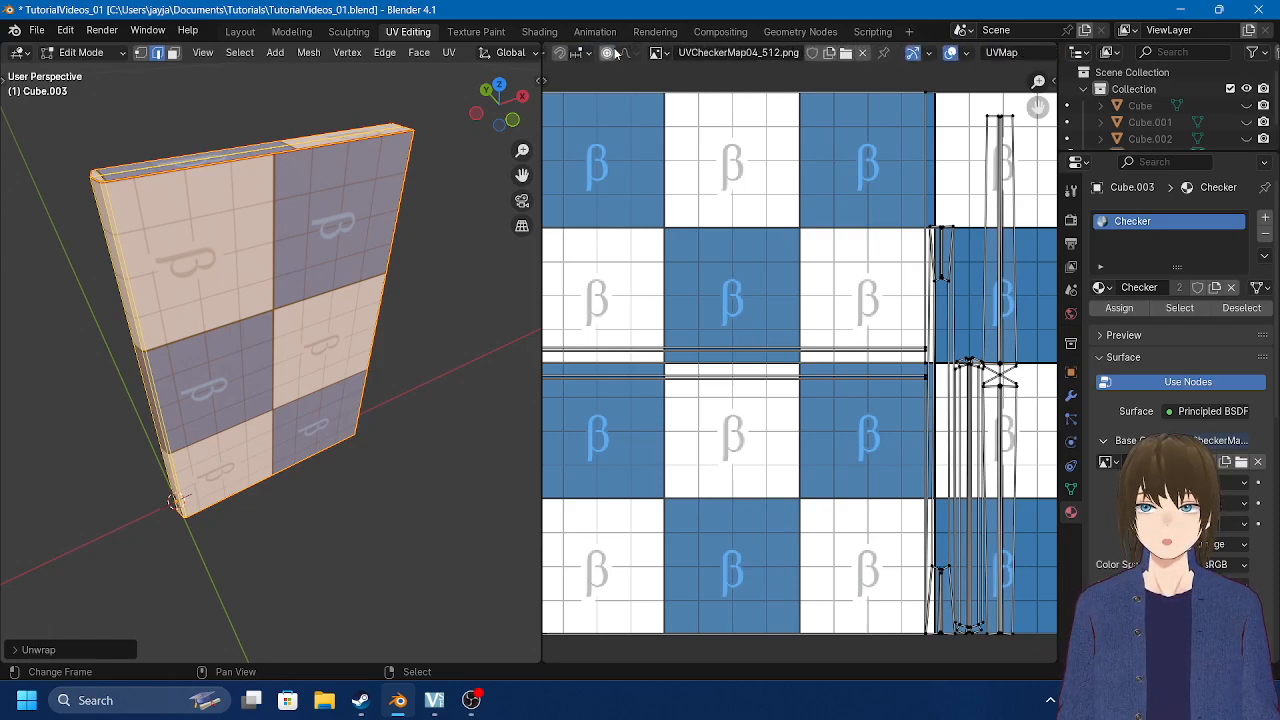
scroll(617, 55, "up", 14)
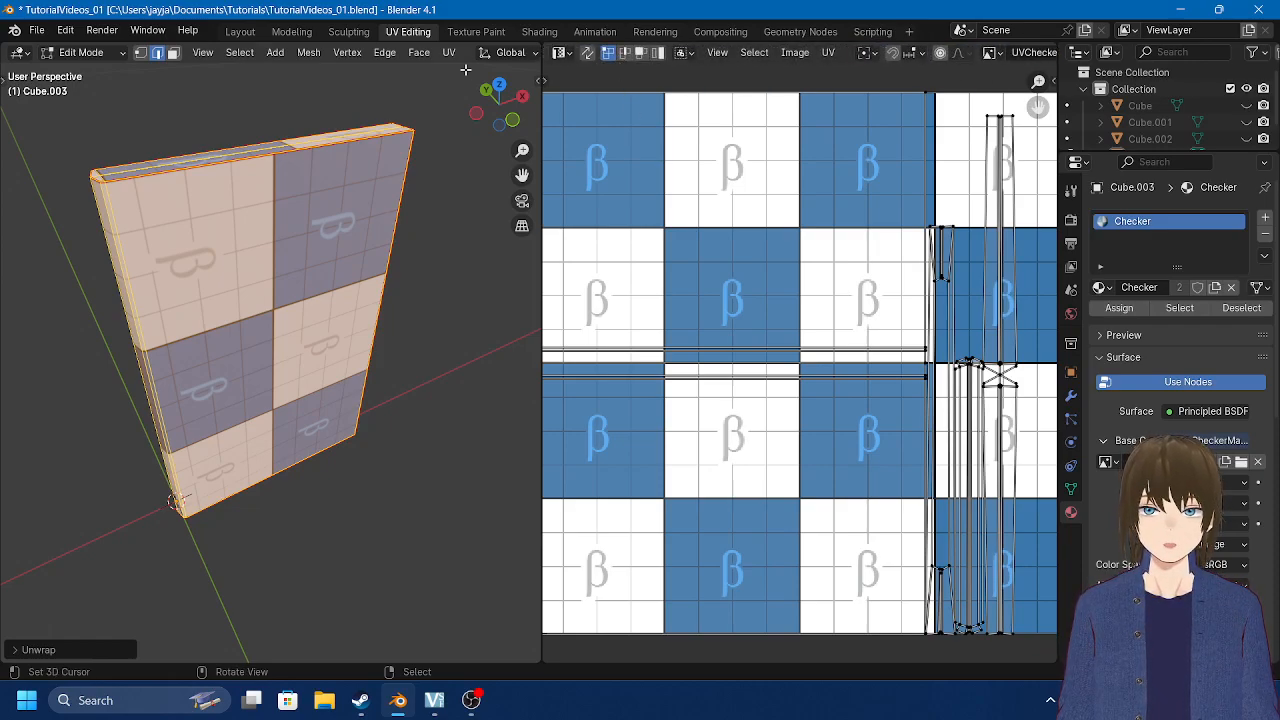
Step: Try moving the upper-left corner vertex of the large UV island in vertex selection mode
scroll(778, 158, "down", 3)
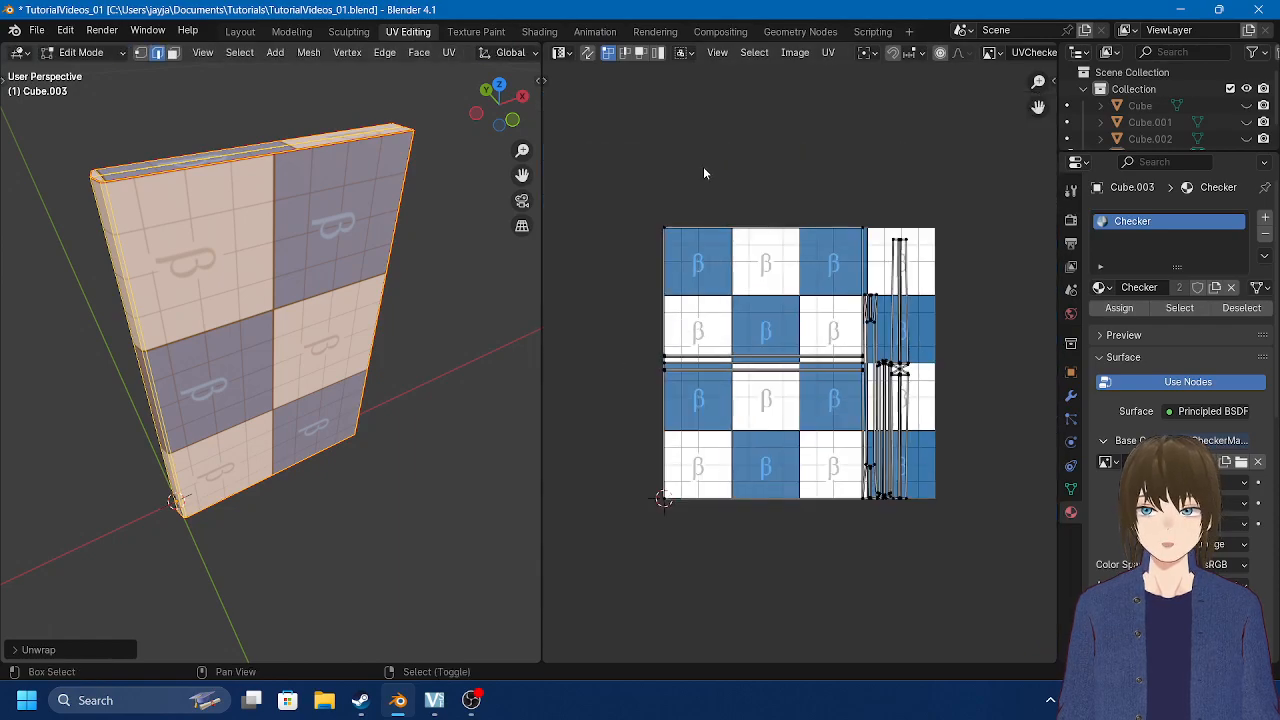
middle_click_drag(703, 167, 794, 167, "shift")
scroll(745, 207, "up", 1)
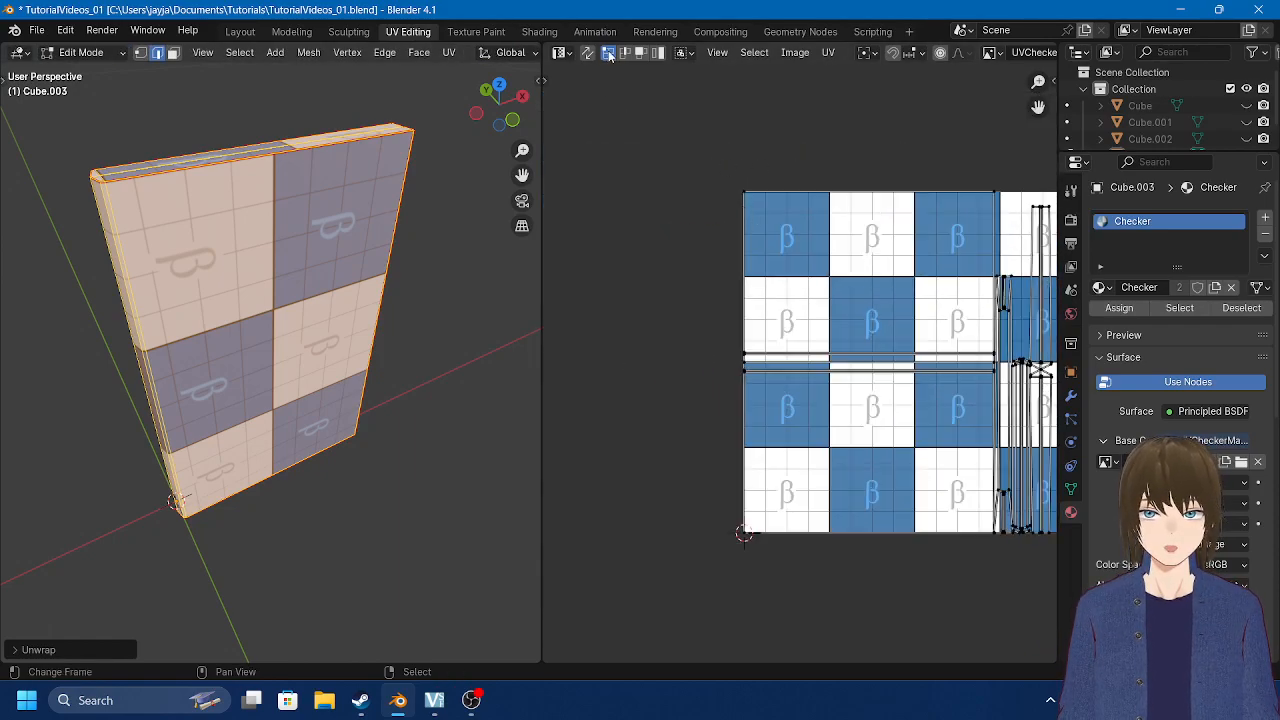
left_click_drag(712, 143, 781, 261)
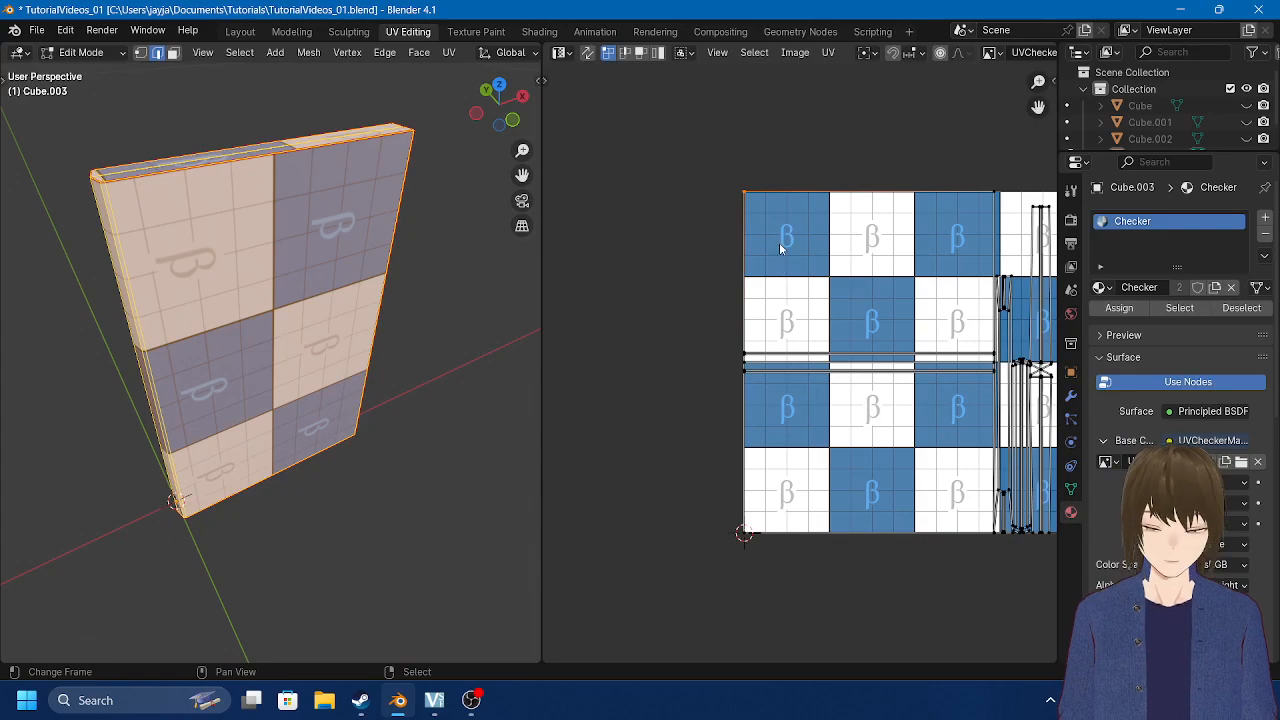
key("g")
right_click(717, 264)
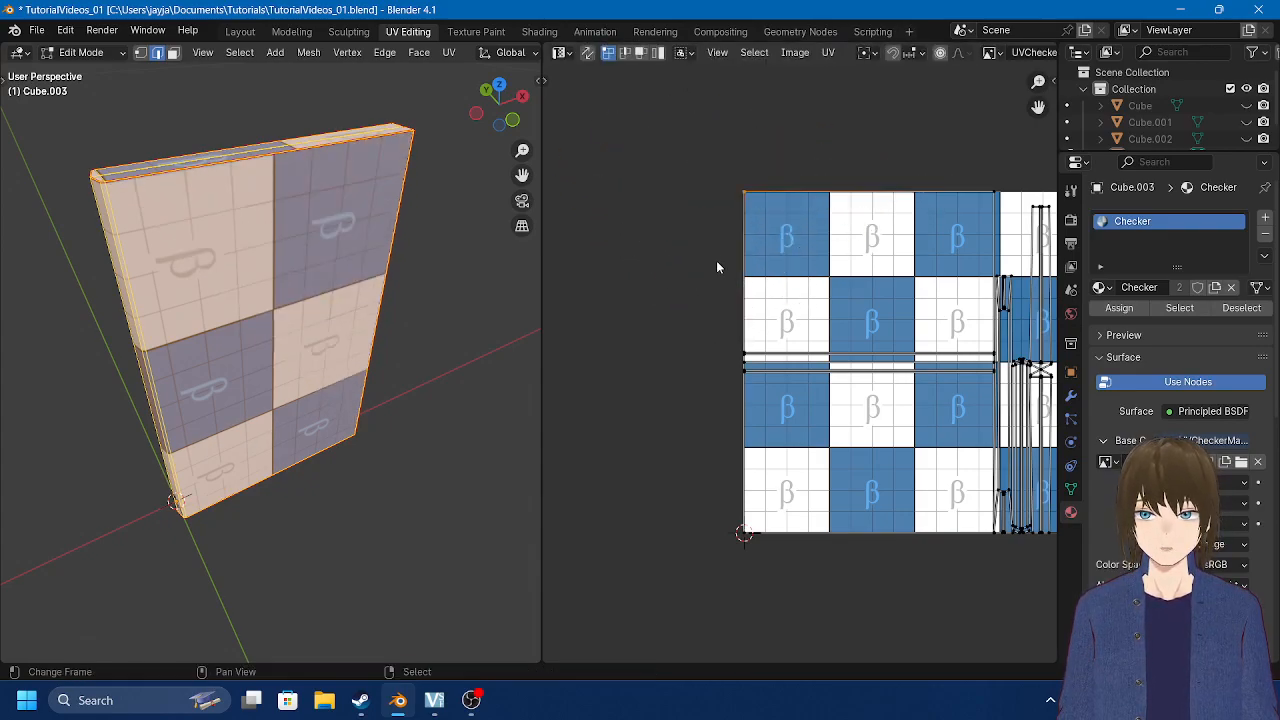
Step: Try moving the upper large UV face in face selection mode, passing through edge selection, and undo the move
left_click(627, 54)
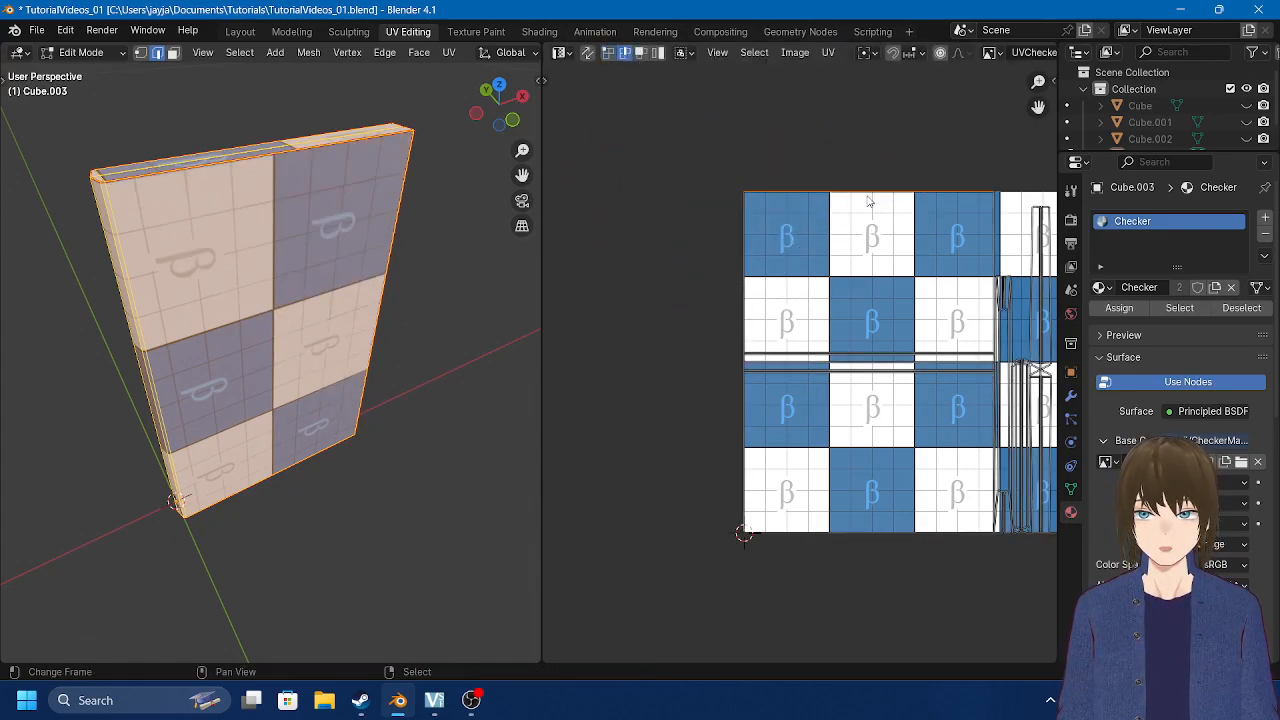
left_click(640, 58)
left_click(867, 317)
key("g")
left_click(787, 292)
key("ctrl+z")
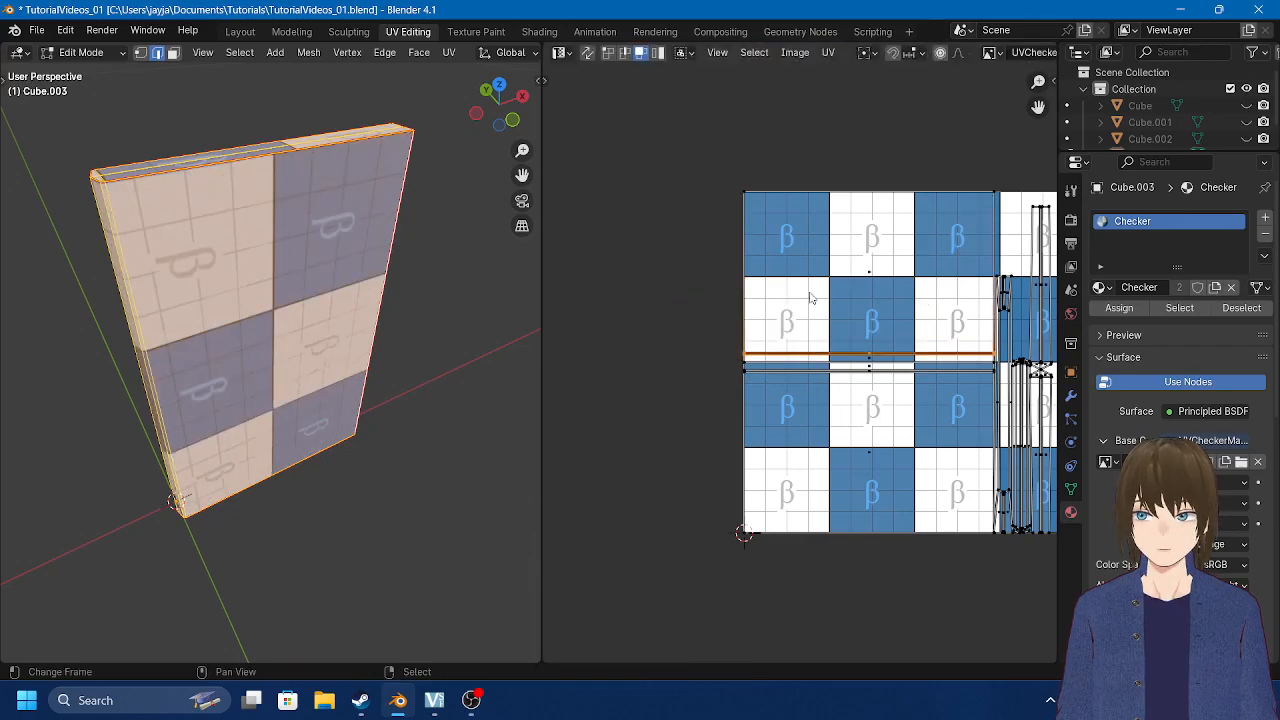
Step: Switch the UV Editor to island selection and move the upper narrow island outside the texture square beyond its right edge
left_click(867, 291)
left_click(658, 55)
middle_click_drag(830, 169, 713, 151)
left_click(928, 285)
key("g")
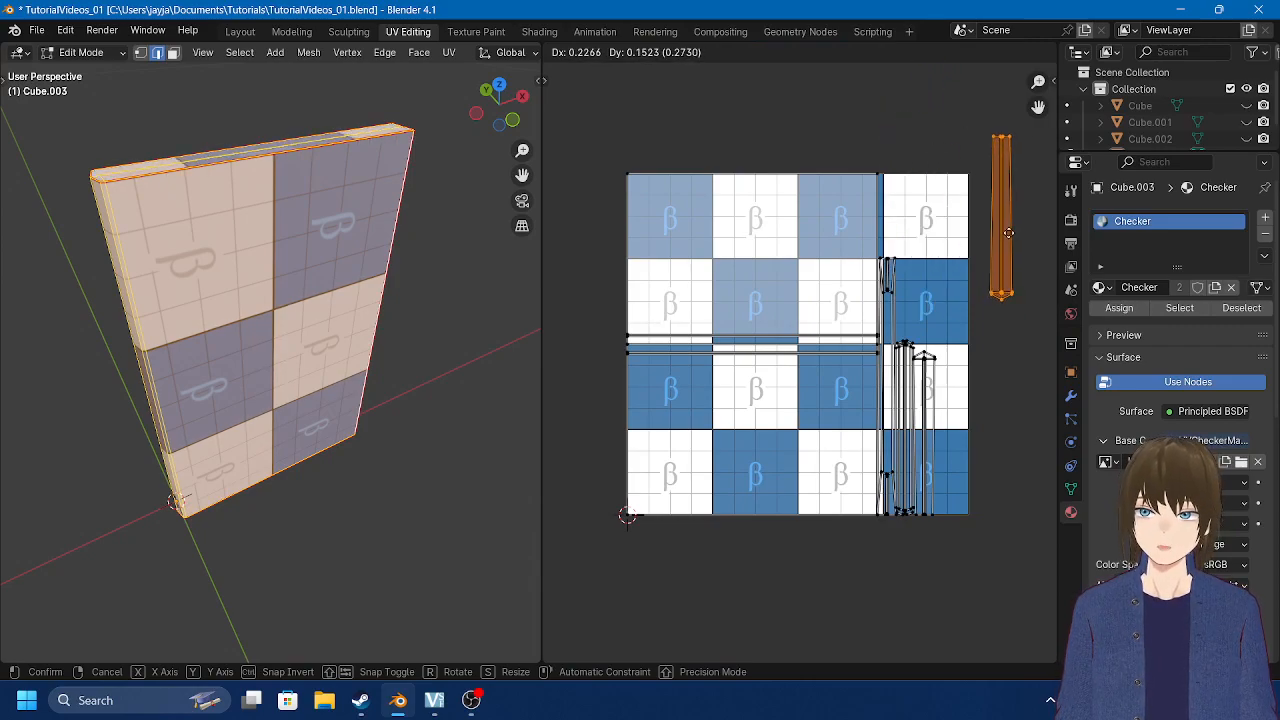
left_click(1011, 240)
middle_click_drag(240, 160, 260, 224)
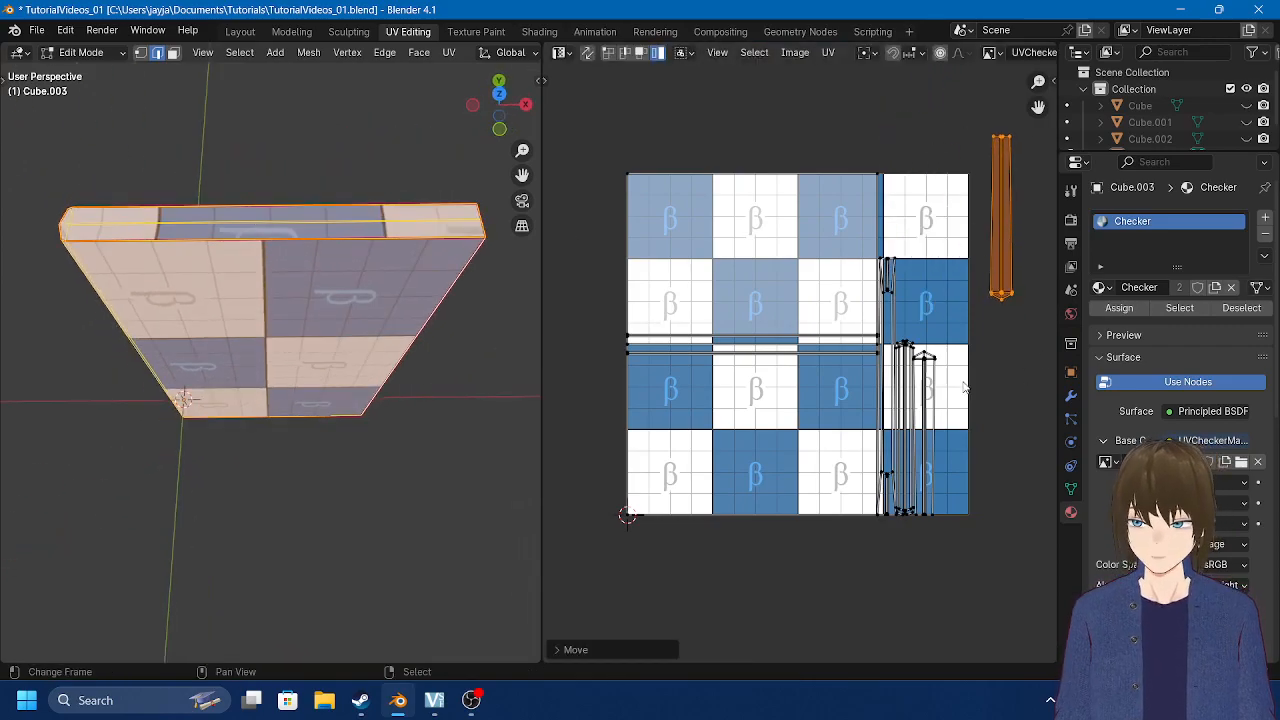
Step: Move the other three narrow UV islands apart, away from the large face islands
left_click(936, 398)
key("g")
left_click(1030, 358)
left_click(929, 363)
key("g")
left_click(1012, 360)
left_click(901, 314)
key("g")
left_click(966, 145)
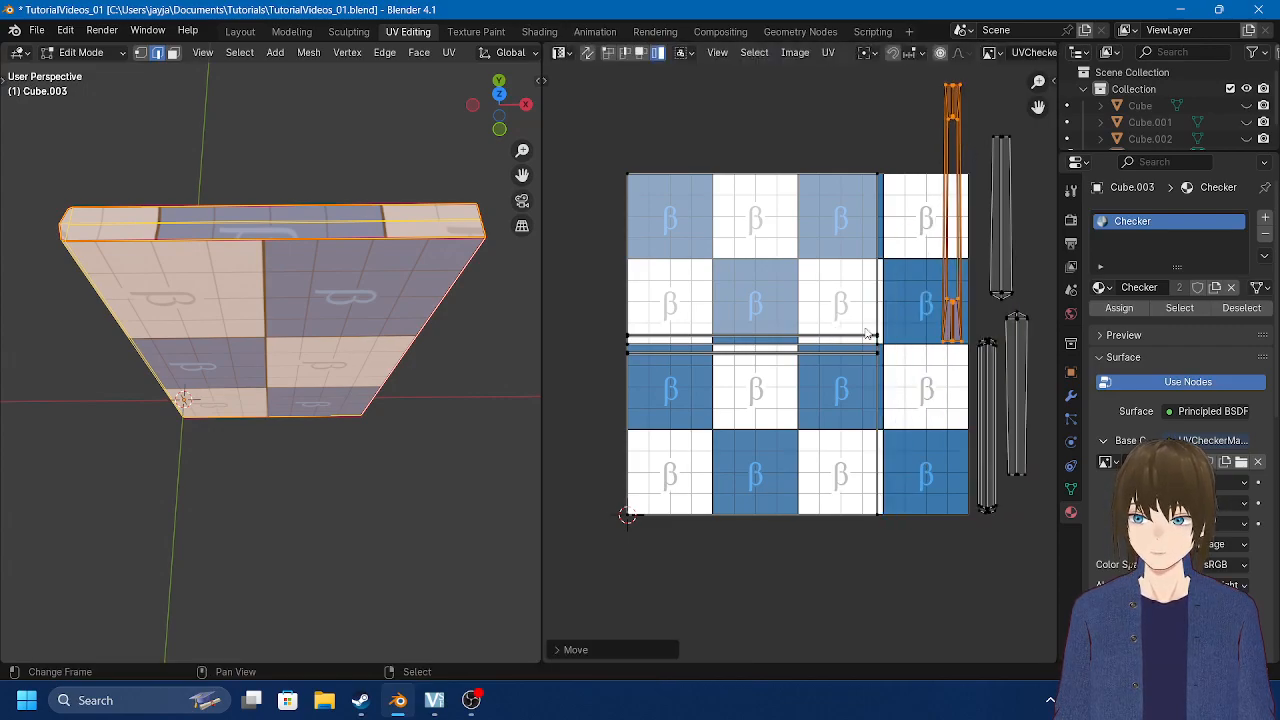
Step: Select all UV islands and pack them using Exact Shape (Concave), with Scale and Rotate enabled and a scaled margin of 0.015
scroll(886, 404, "up", 7)
scroll(935, 361, "down", 6)
key("a")
scroll(900, 298, "down", 3)
key("alt+a")
key("a")
key("alt+a")
key("a")
left_click(828, 52)
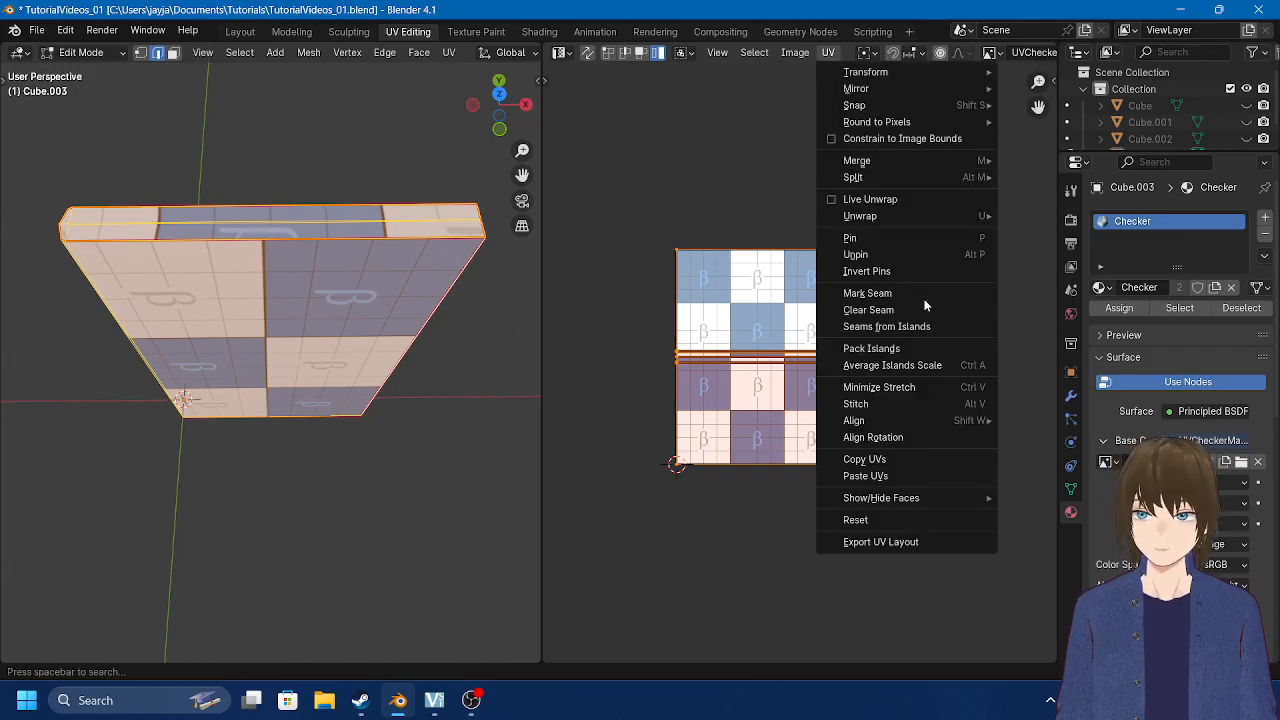
left_click(883, 350)
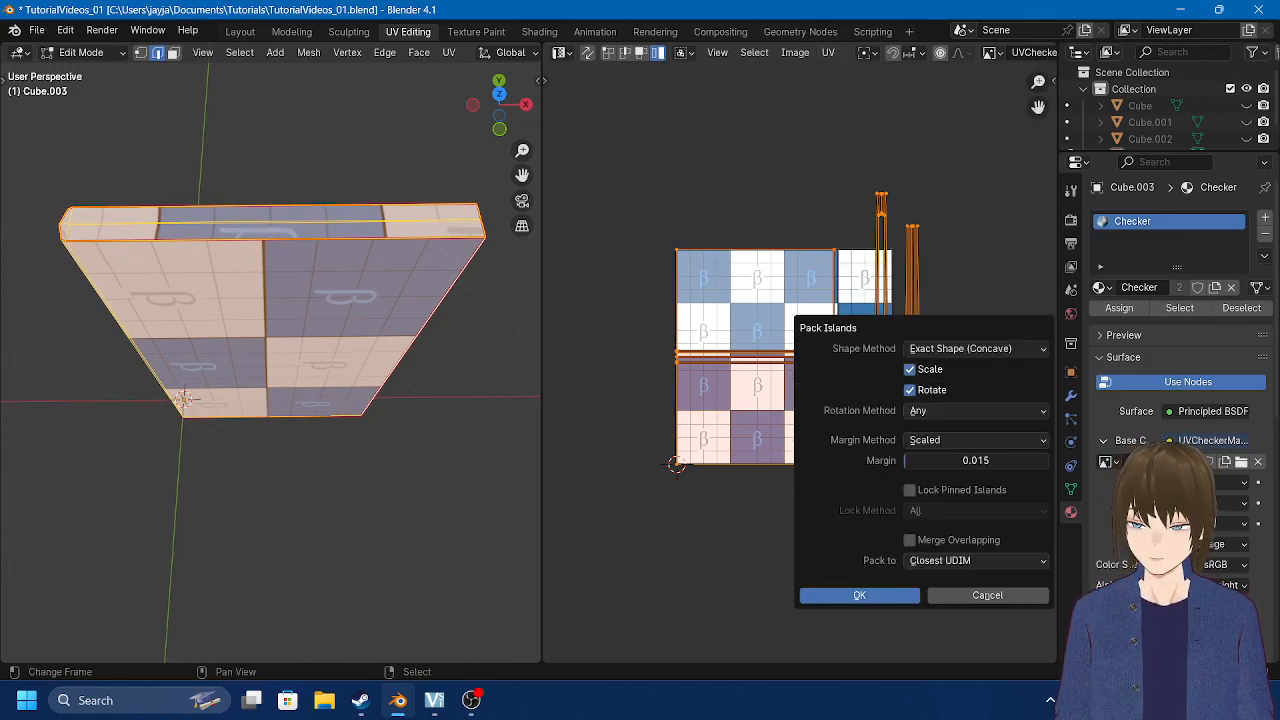
left_click(840, 601)
Step: Select the two vertically stacked narrow islands and shift them together along X toward the texture's right edge
scroll(742, 548, "up", 3)
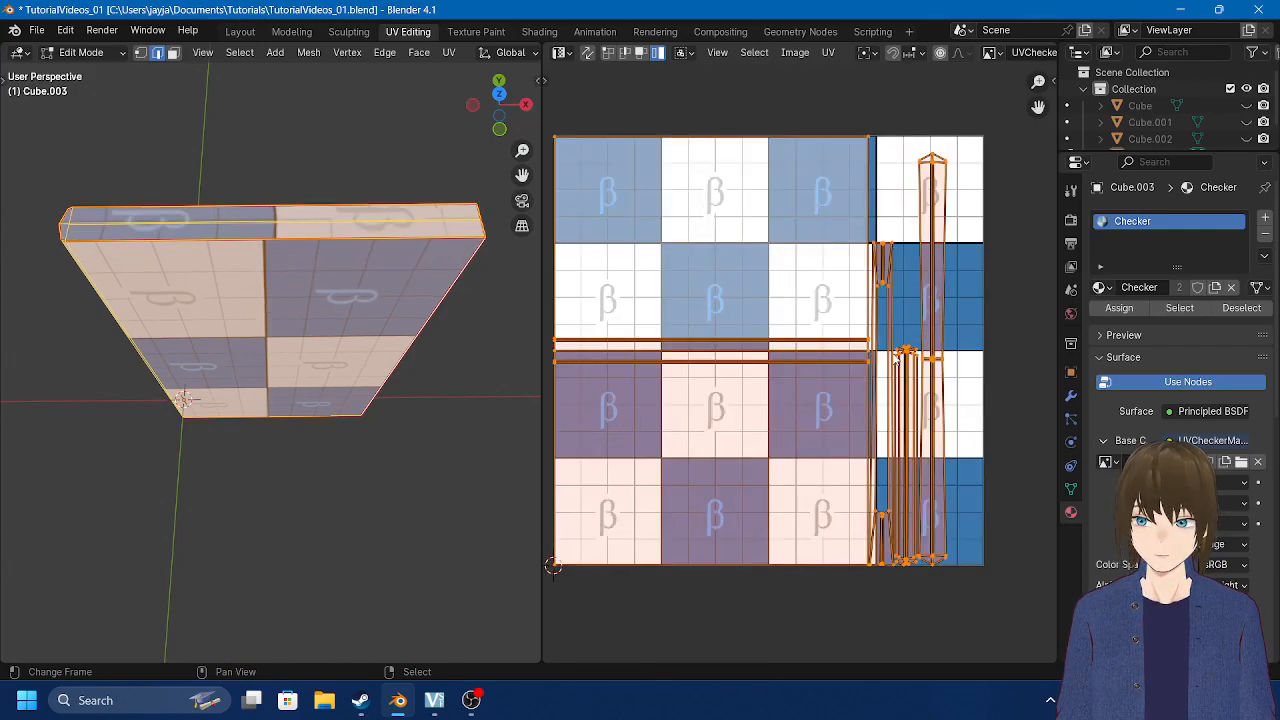
left_click(941, 362)
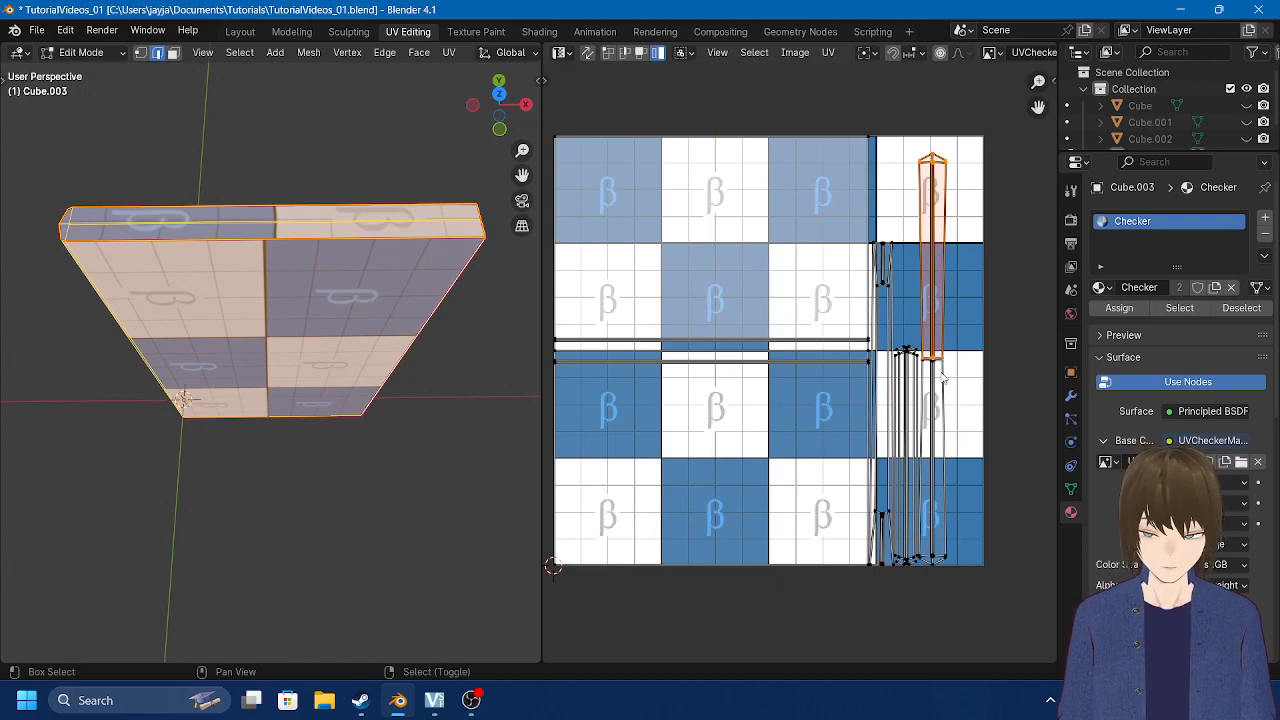
left_click(940, 378, "shift")
key("g")
key("x")
left_click(968, 390)
Step: Shift the middle narrow island about 0.07 and the one beside the large faces about 0.06 along X to space them out
left_click(912, 375)
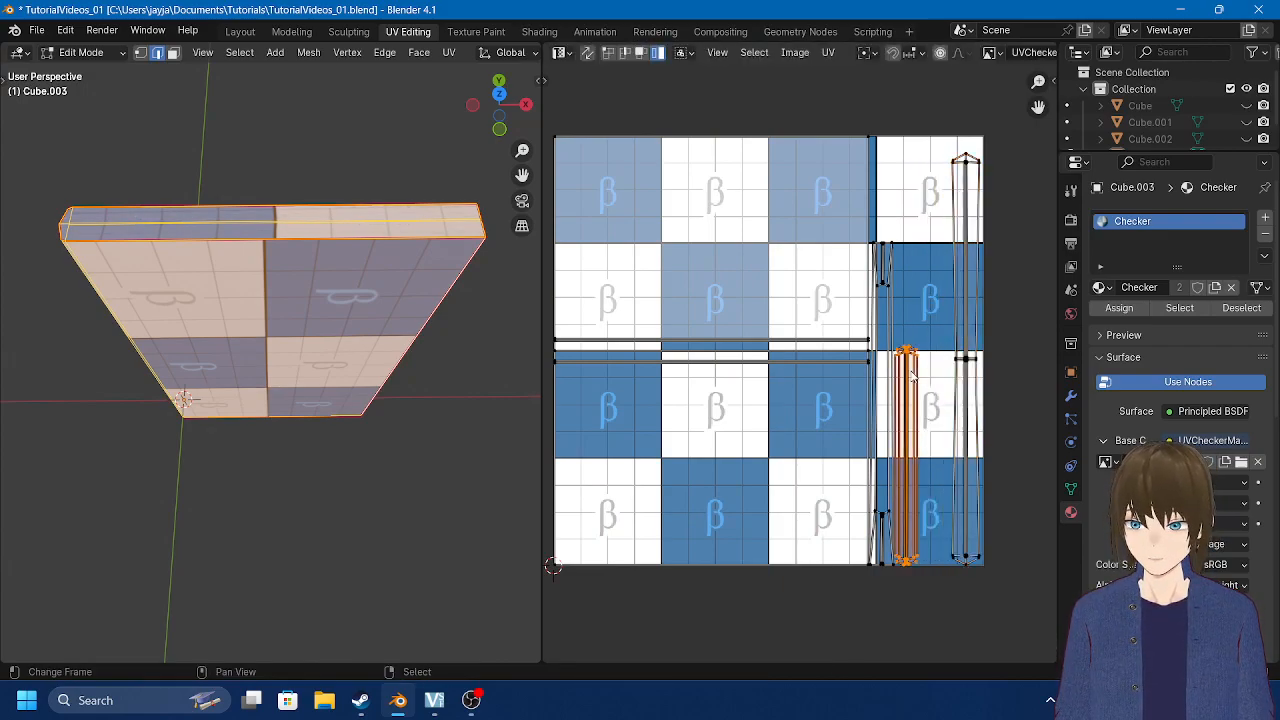
key("g")
key("x")
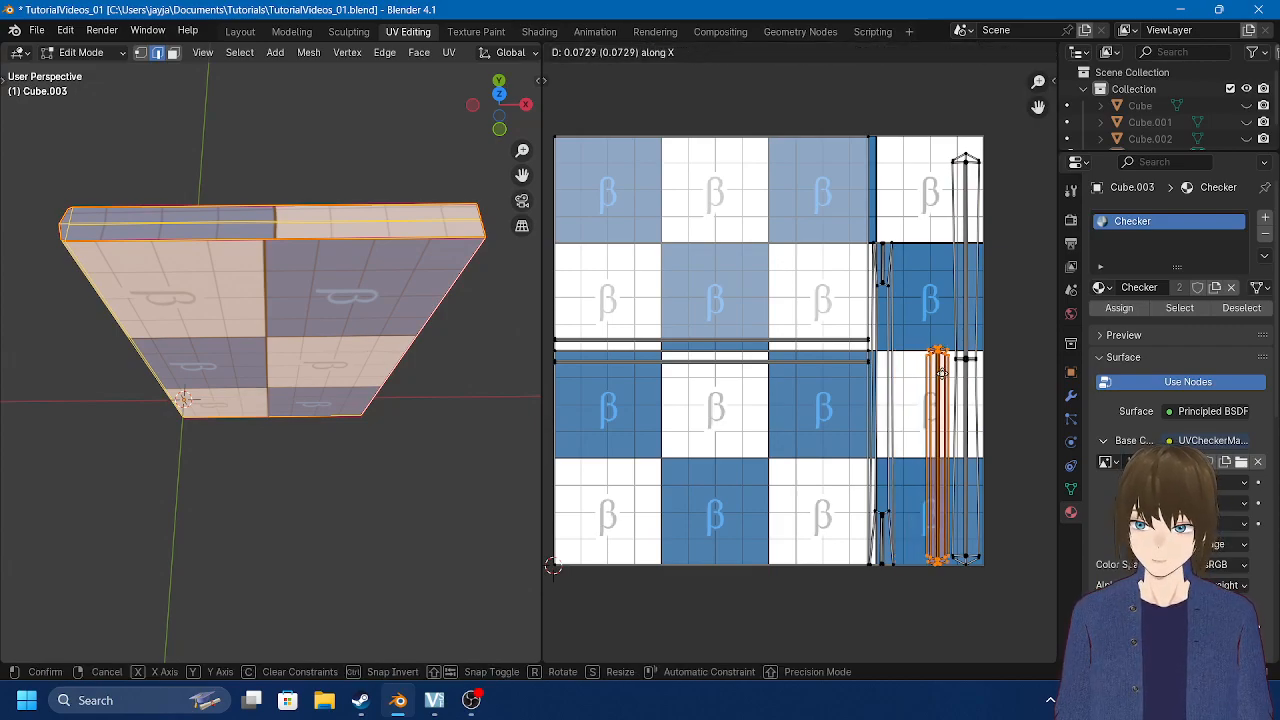
left_click(940, 374)
left_click(883, 362)
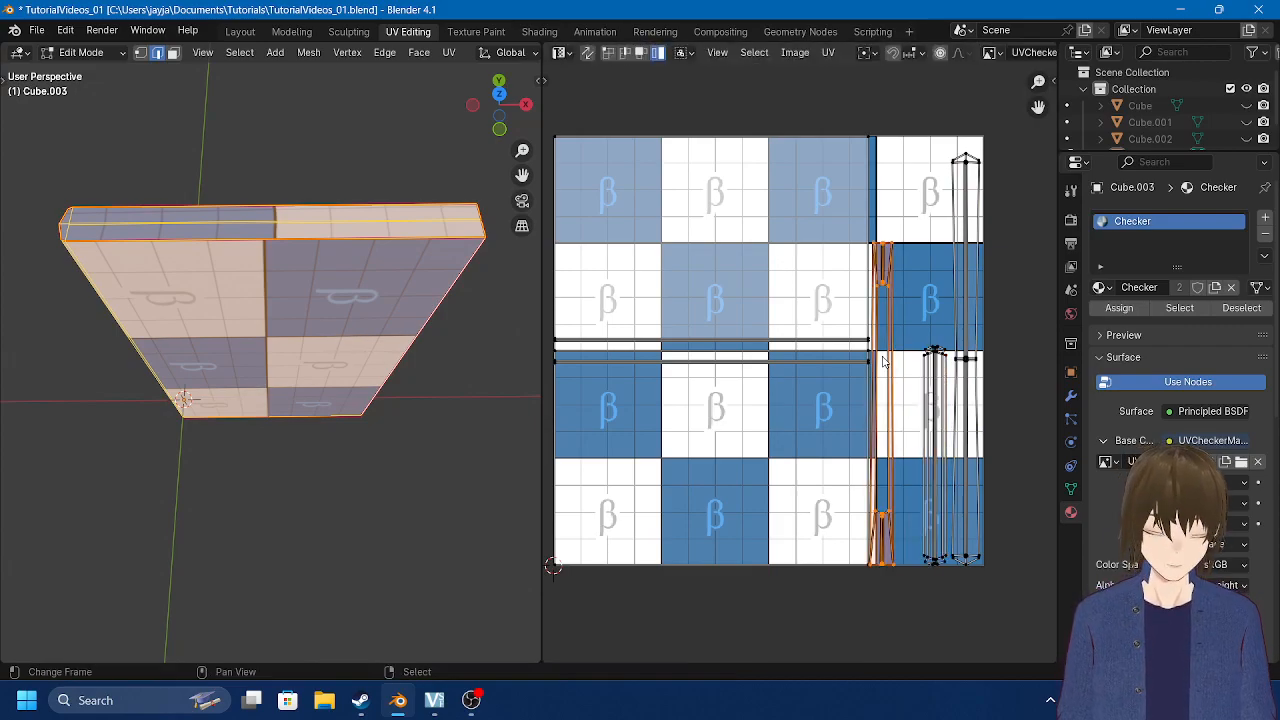
key("g")
key("x")
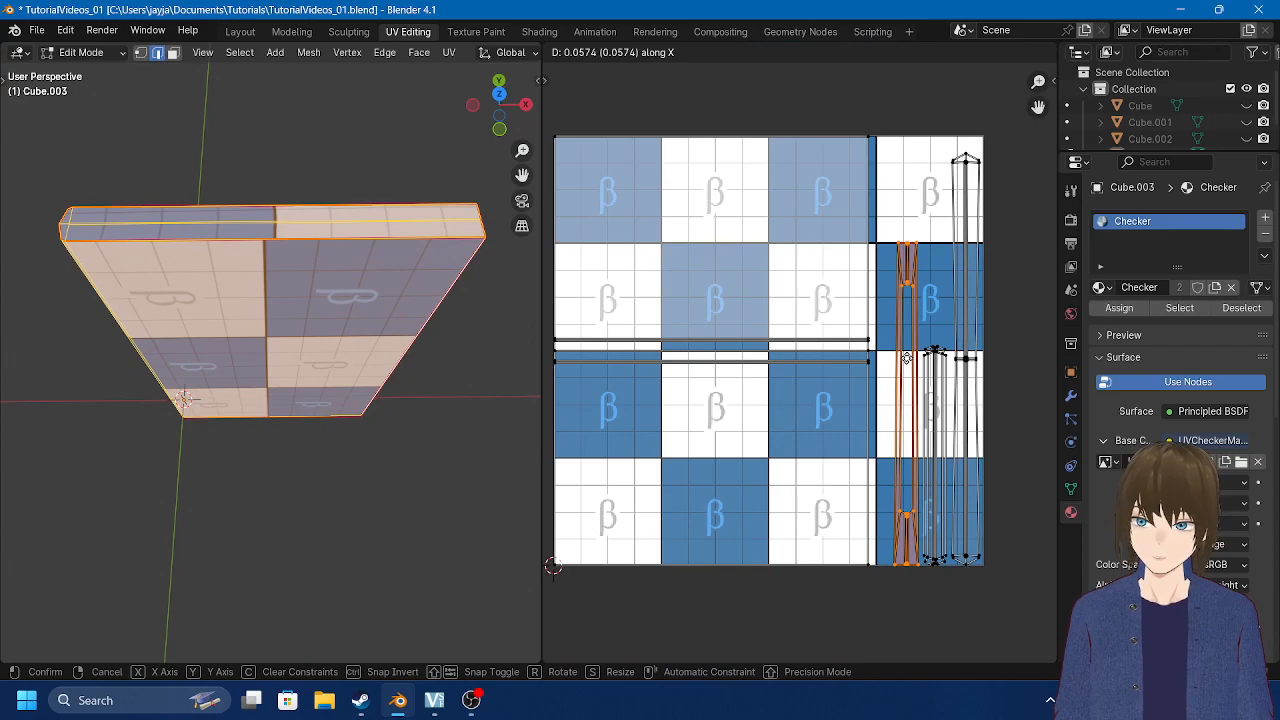
left_click(907, 358)
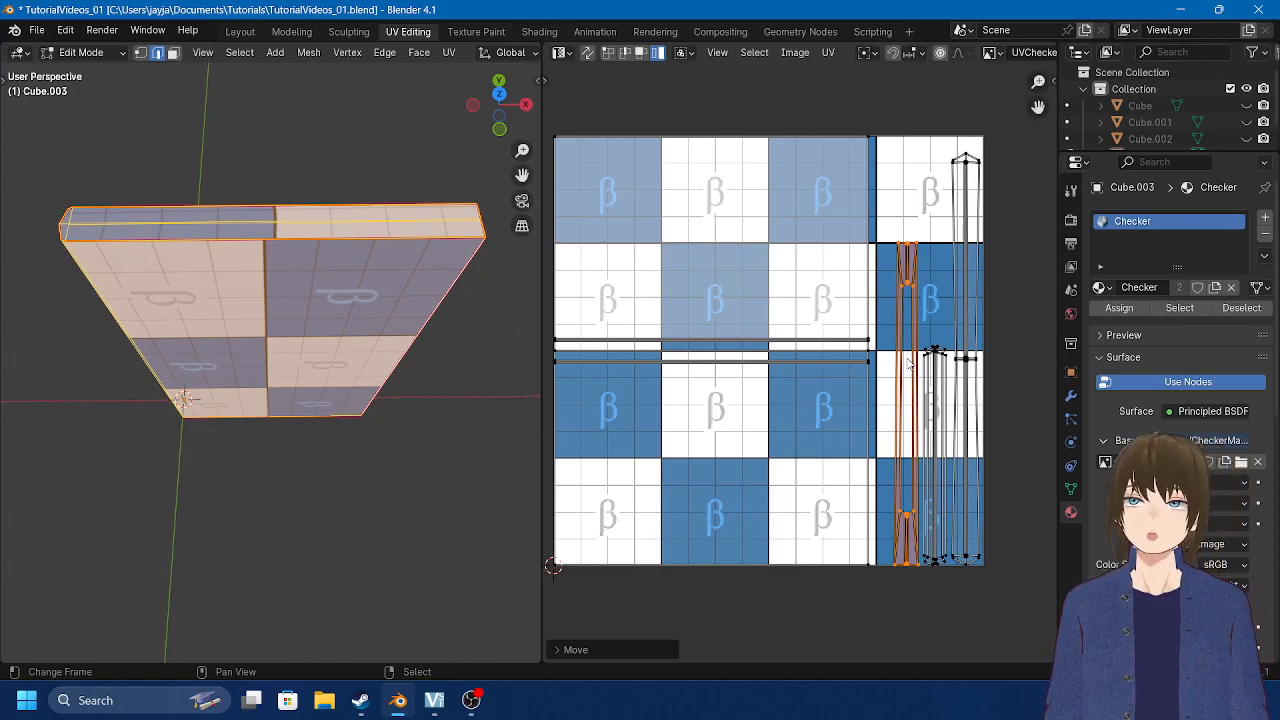
Step: Shift the narrow UV island beside the large faces about 0.04 and the middle narrow island about 0.07 upward along Y
key("g")
key("y")
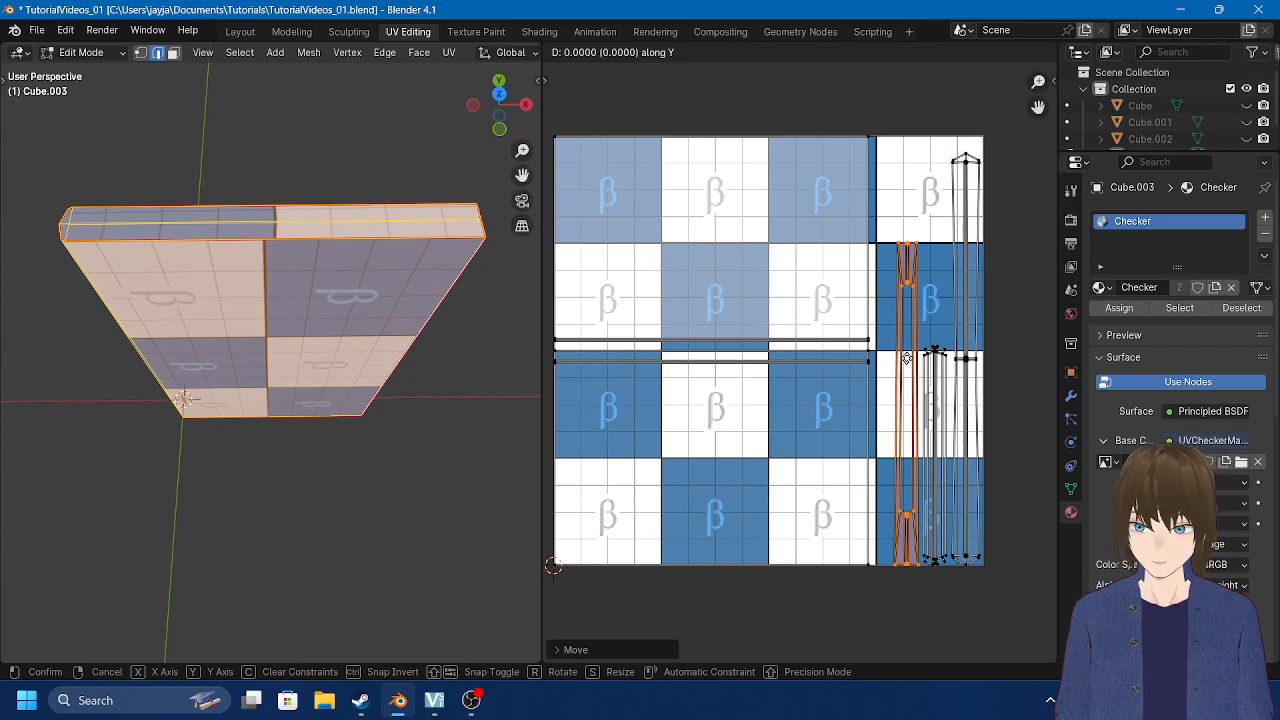
left_click(908, 345)
left_click(958, 398)
left_click(942, 390)
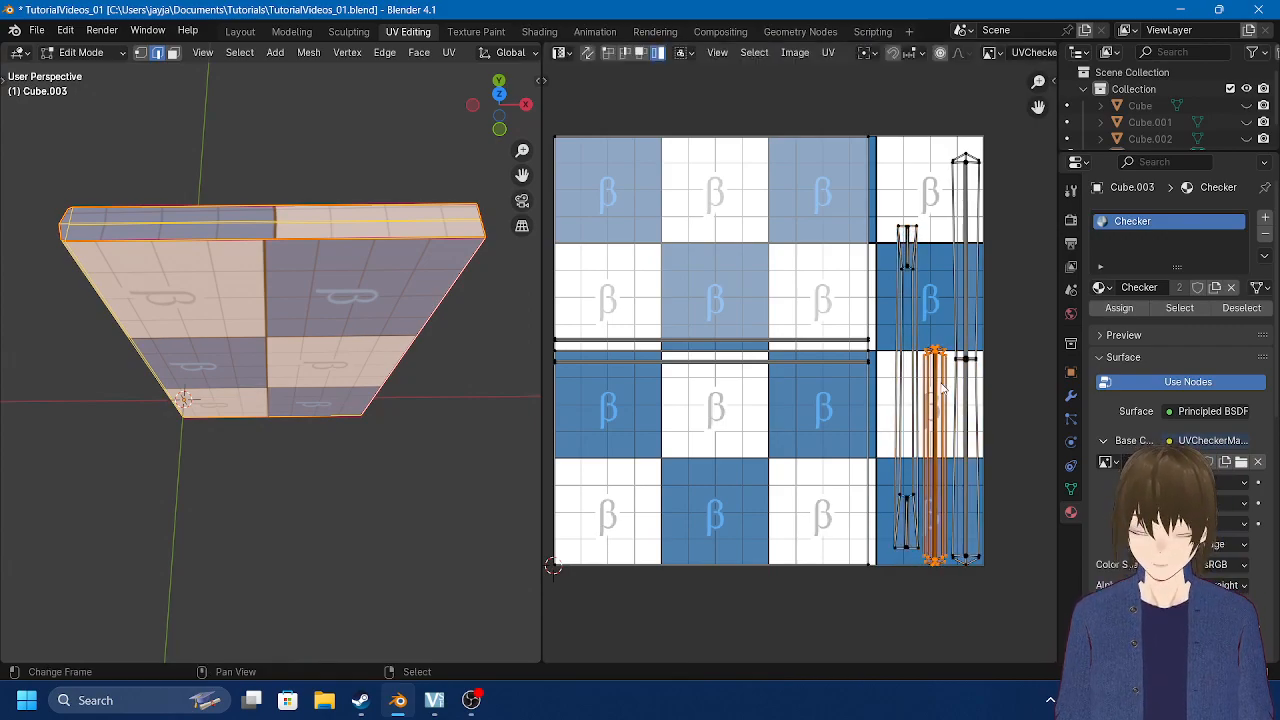
key("g")
key("y")
left_click(945, 365)
Step: Shift the upper of the two stacked narrow islands about 0.03 along Y to separate it from the lower one
left_click(975, 337)
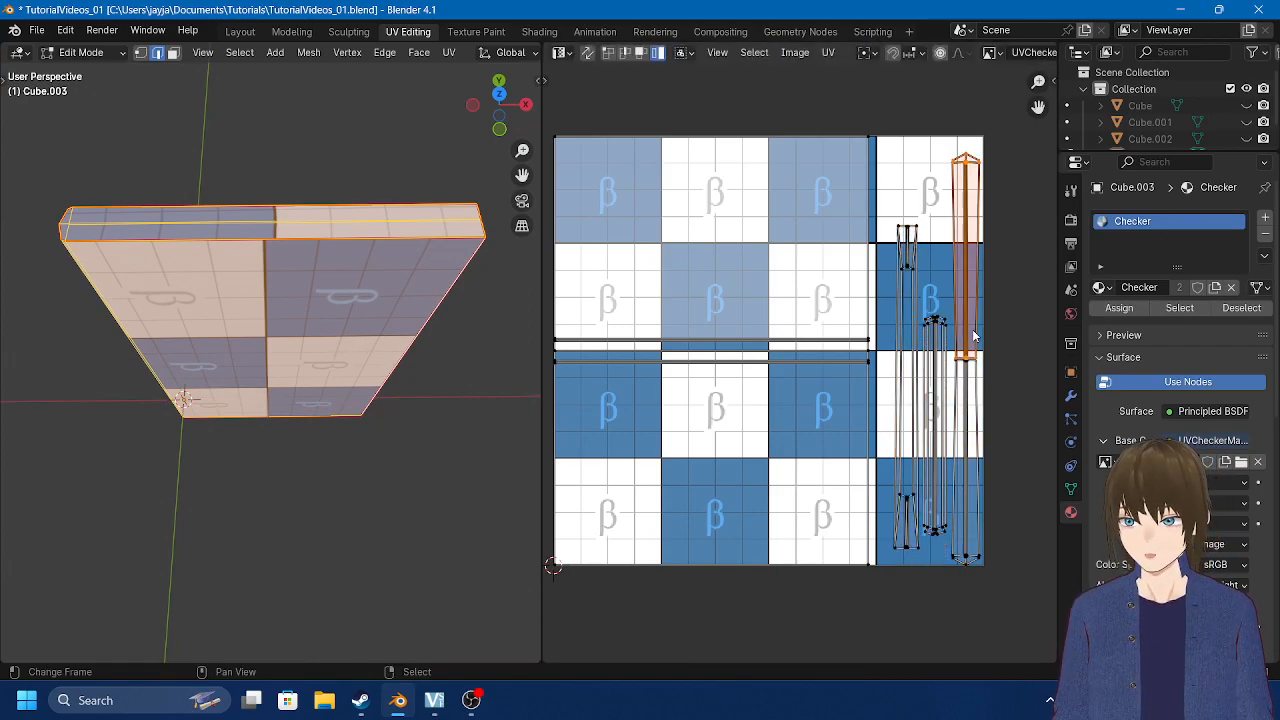
key("g")
key("y")
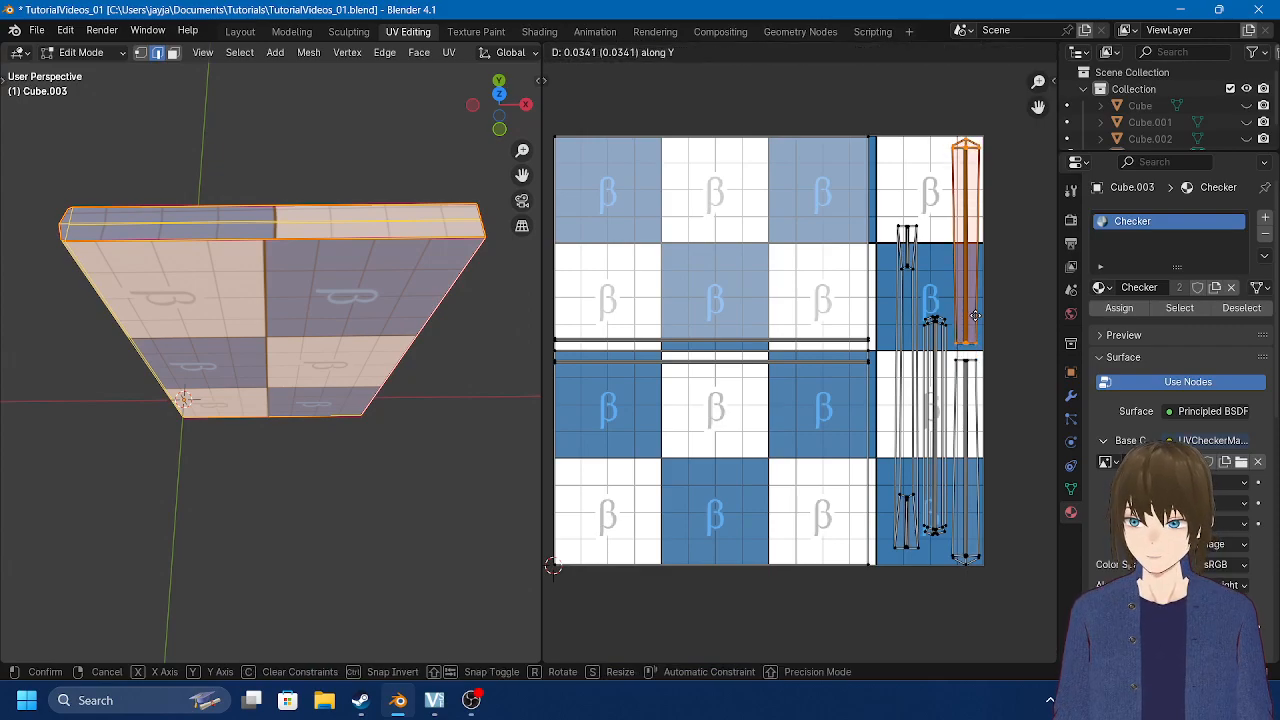
left_click(977, 322)
Step: Examine the checker pattern on the slab's recessed side and top, and the thin central strips within the narrow UV islands
left_click(748, 397)
middle_click_drag(748, 397, 835, 377)
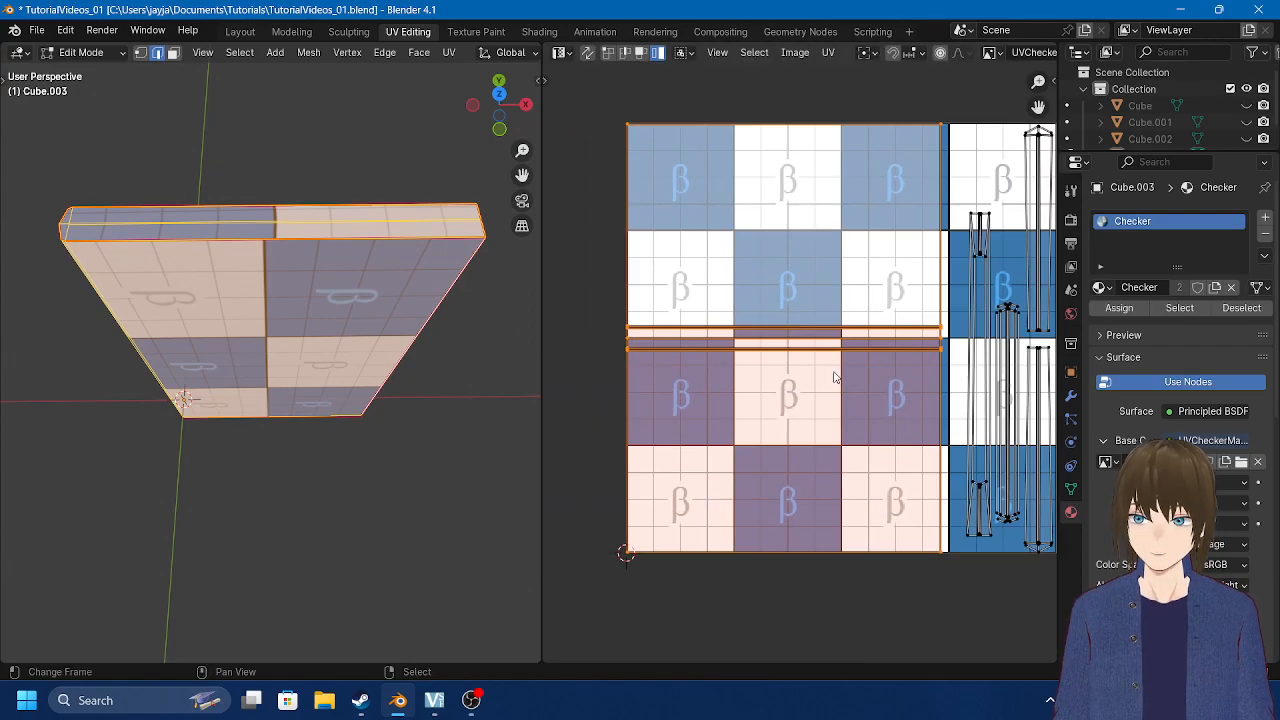
middle_click_drag(430, 400, 330, 288)
scroll(400, 296, "up", 3)
key("Tab")
middle_click_drag(411, 298, 277, 339)
key("Tab")
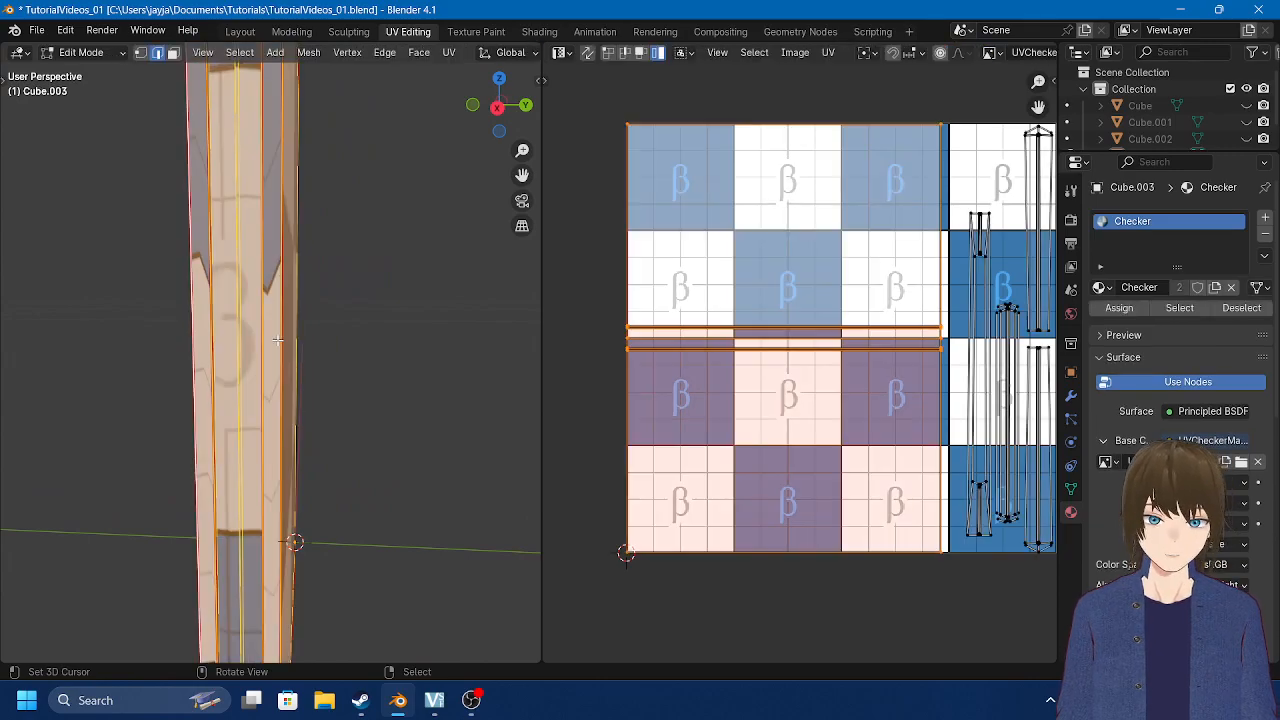
scroll(942, 341, "up", 1)
middle_click_drag(943, 341, 674, 336, "shift")
scroll(690, 340, "up", 3)
middle_click_drag(690, 240, 682, 358, "shift")
scroll(646, 162, "up", 2)
middle_click_drag(736, 181, 697, 231)
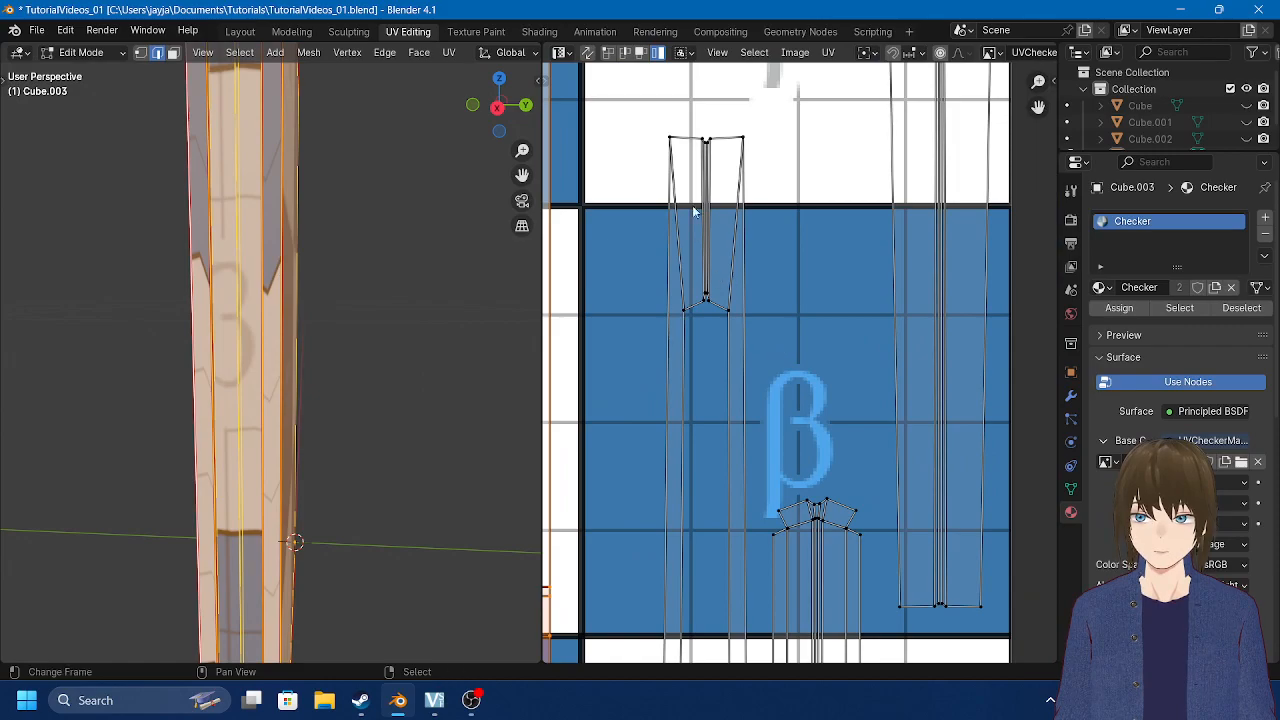
middle_click_drag(171, 194, 383, 257)
middle_click_drag(268, 412, 285, 317)
key("alt+a")
scroll(239, 454, "up", 2)
scroll(239, 454, "down", 1)
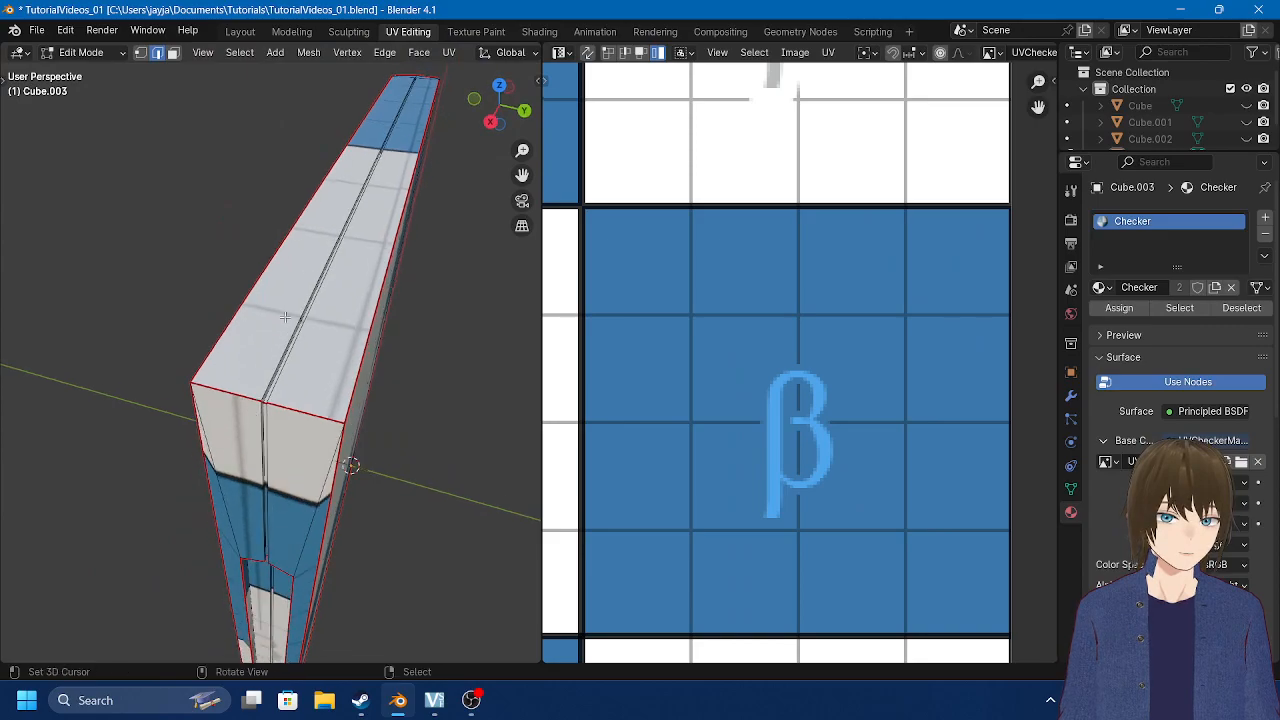
Step: In the Layout workspace, select the edge loops along both sides of the thin central groove and mark them as seams
left_click(249, 33)
scroll(628, 247, "up", 1)
key("Tab")
middle_click_drag(648, 245, 531, 272)
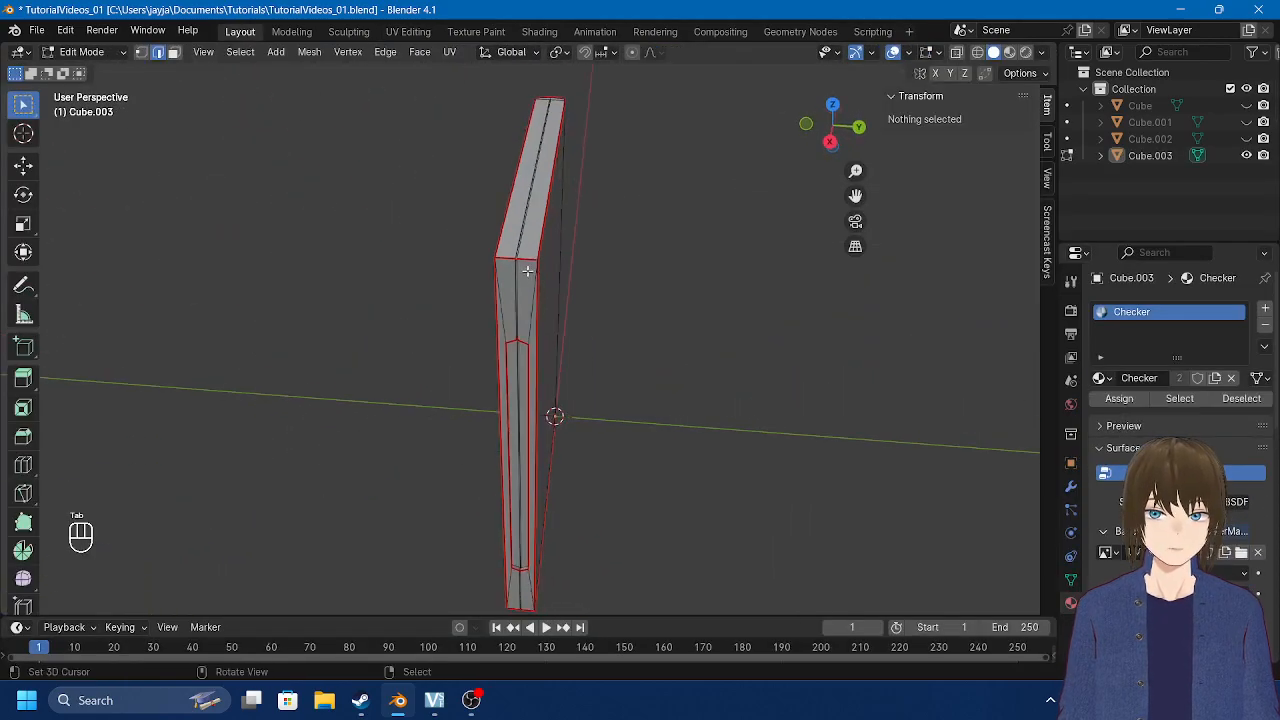
scroll(531, 272, "up", 5)
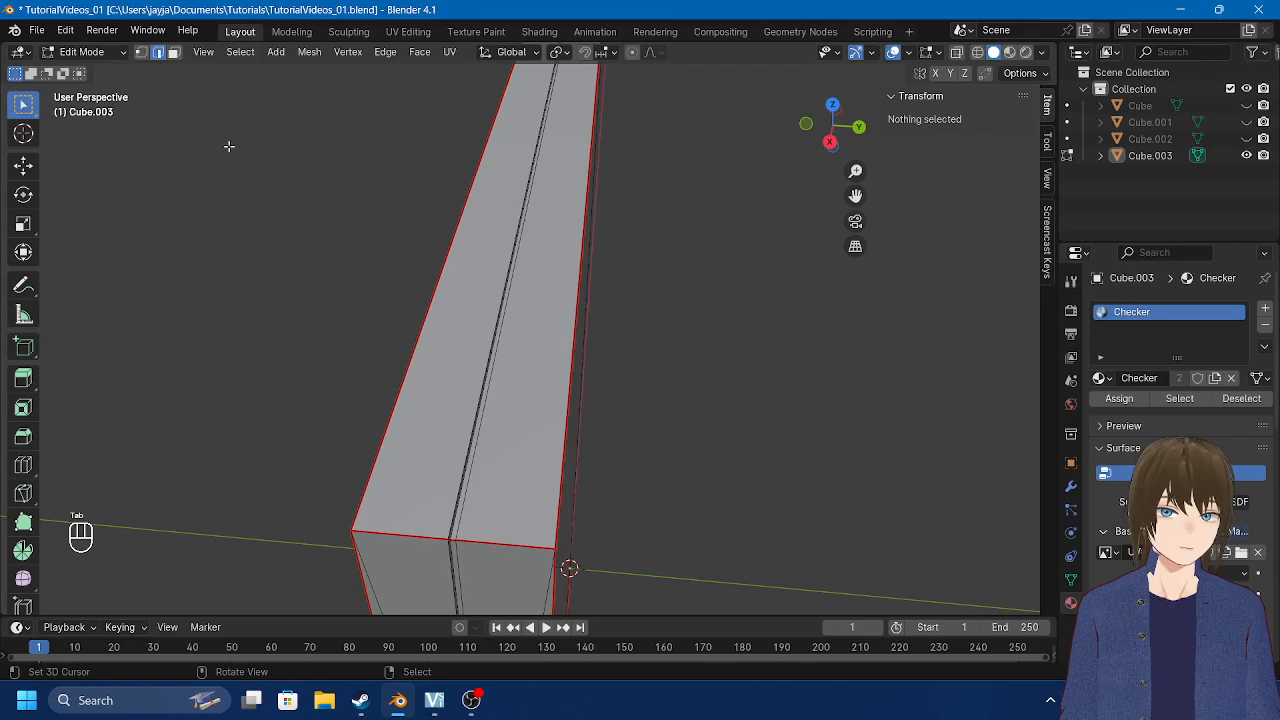
middle_click_drag(189, 110, 440, 300)
middle_click_drag(196, 101, 422, 332)
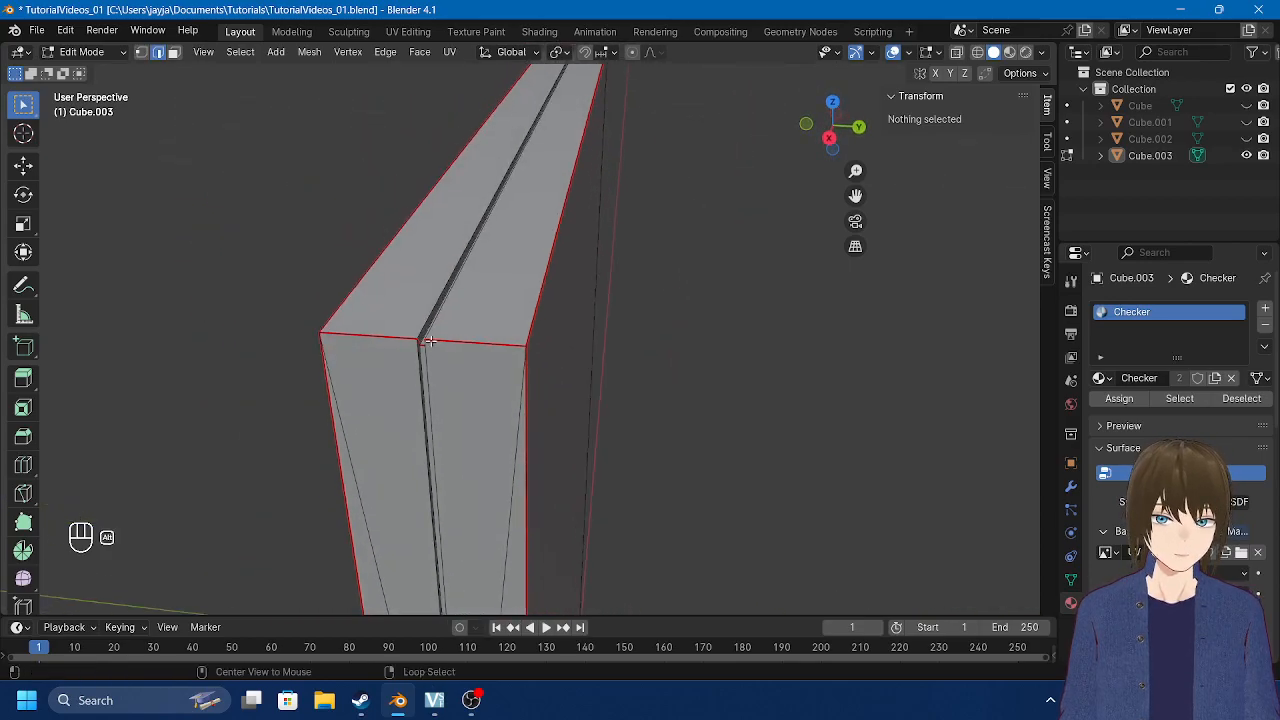
left_click(421, 327, "alt")
scroll(502, 310, "down", 6)
middle_click_drag(558, 231, 500, 321)
scroll(678, 223, "up", 5)
middle_click_drag(678, 223, 561, 240)
middle_click_drag(591, 222, 517, 371)
key("ctrl+e")
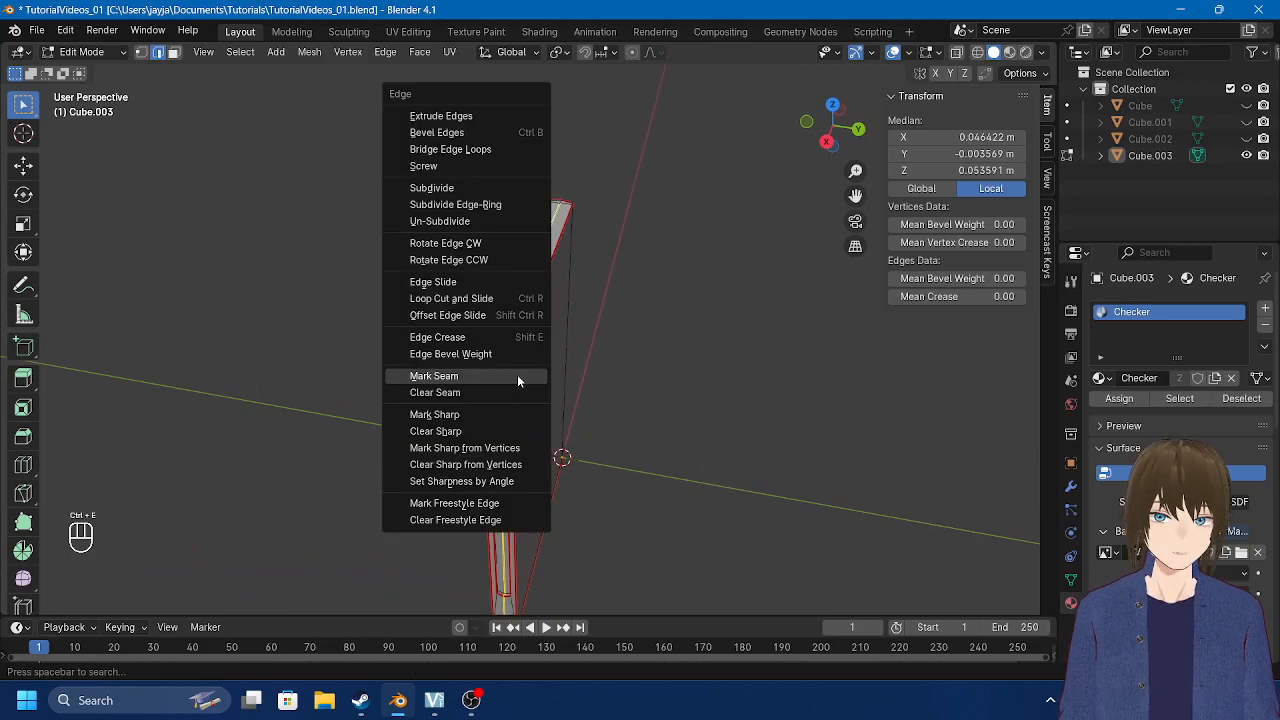
left_click(517, 377)
Step: Mark a seam on the short edge at the far end of the central groove on the slab's top
scroll(464, 395, "up", 4)
middle_click_drag(464, 395, 483, 394)
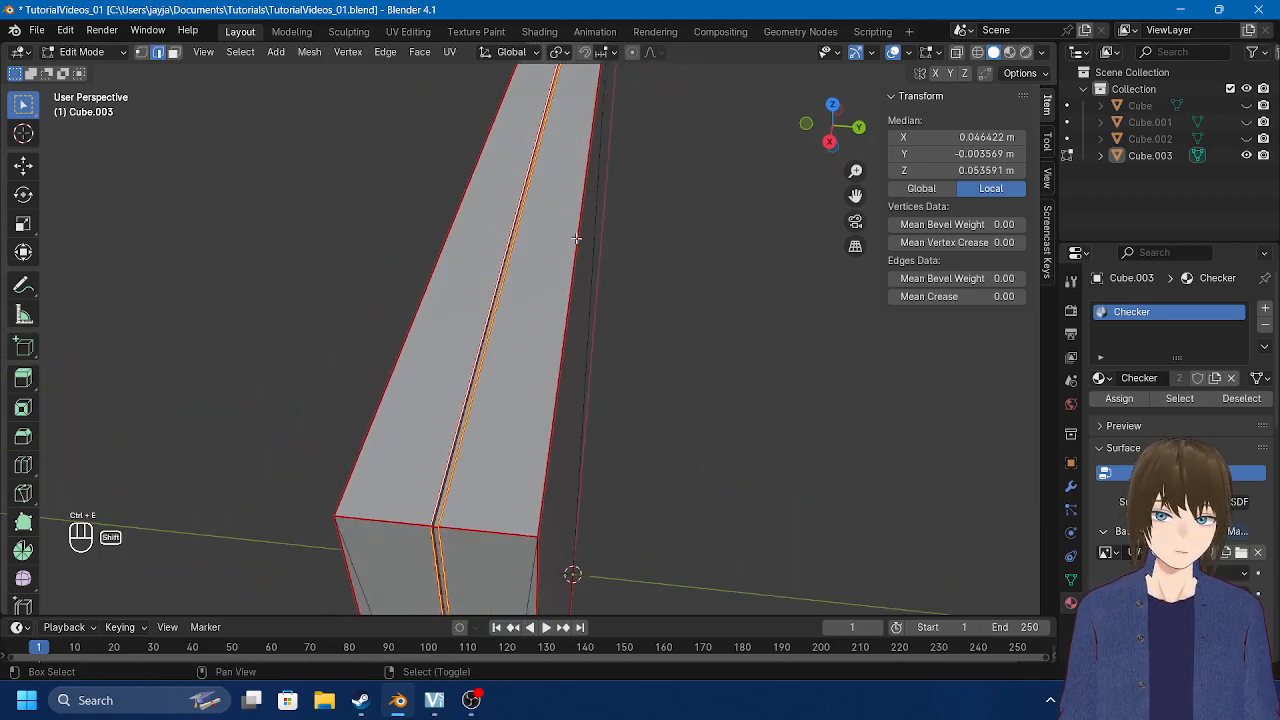
middle_click_drag(574, 238, 546, 545, "shift")
left_click(556, 204)
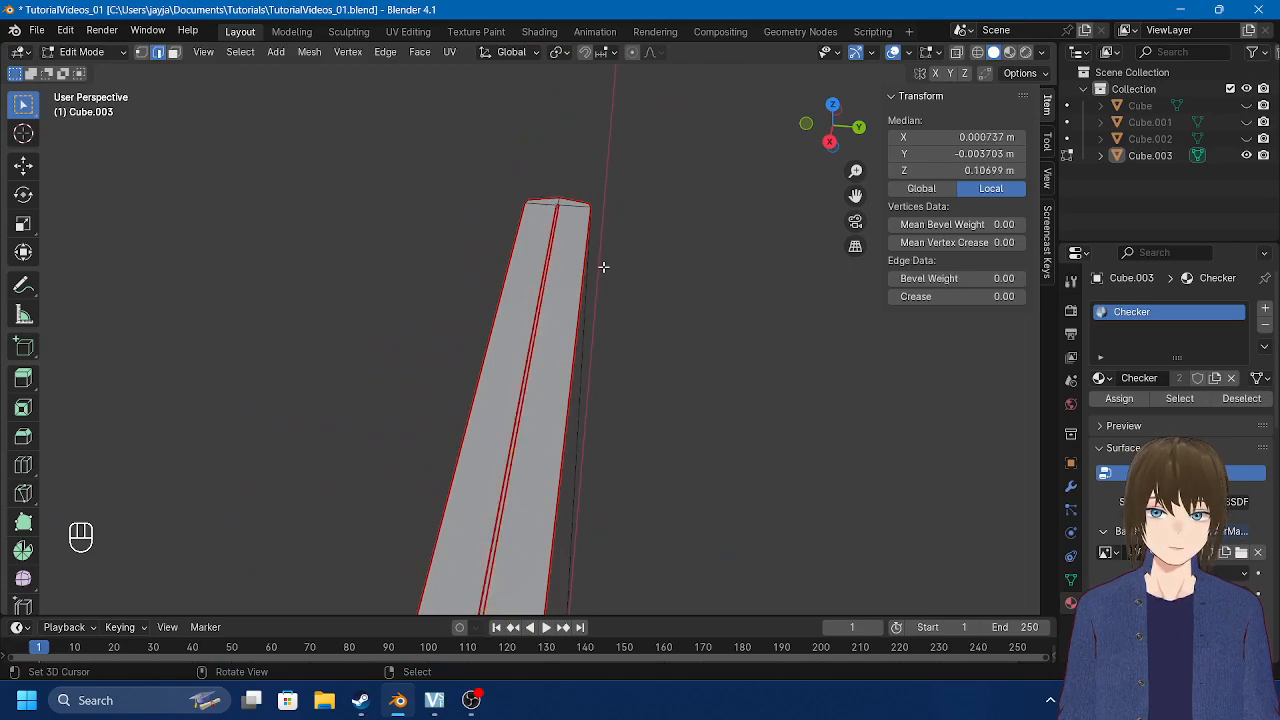
key("KP_Decimal")
scroll(533, 363, "up", 3)
scroll(534, 363, "down", 3)
middle_click_drag(569, 396, 553, 343)
left_click(536, 327)
key("ctrl+e")
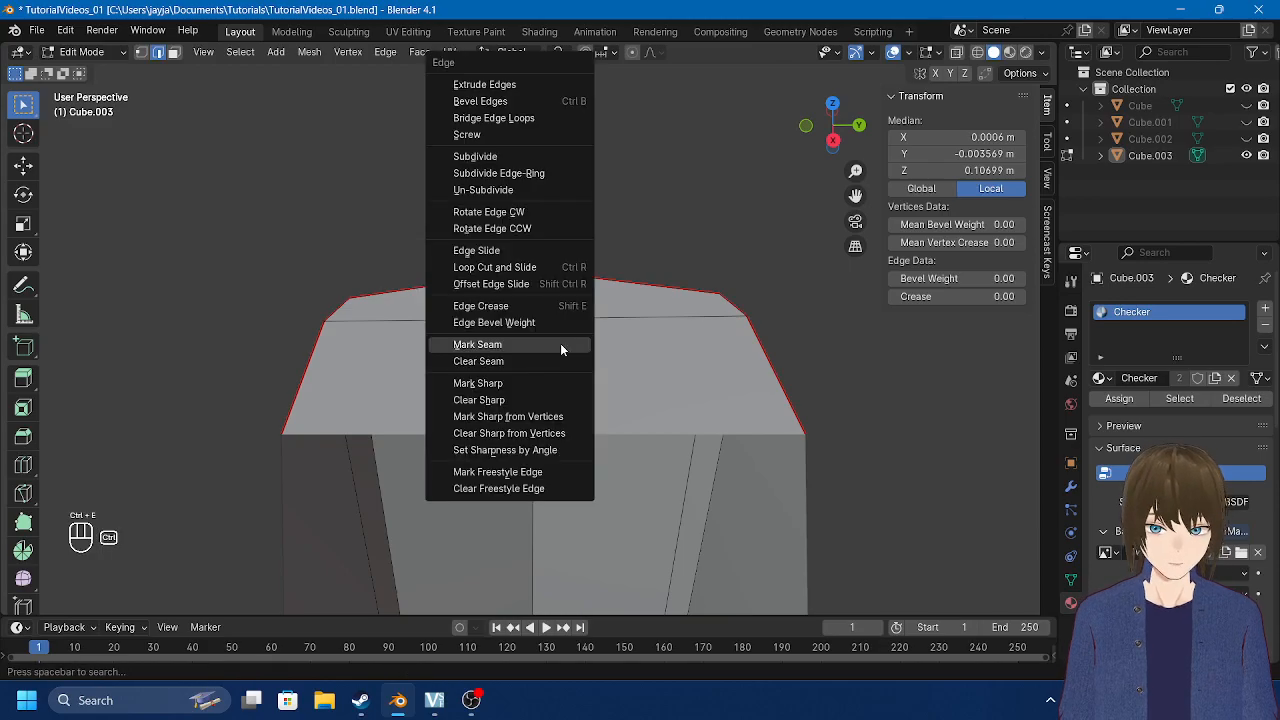
left_click(560, 343)
Step: Mark a seam on the short edge at the far end of the central groove on the slab's underside
scroll(560, 350, "down", 12)
key("a")
key("a")
middle_click_drag(557, 371, 567, 264)
scroll(538, 490, "up", 8)
scroll(538, 490, "up", 10)
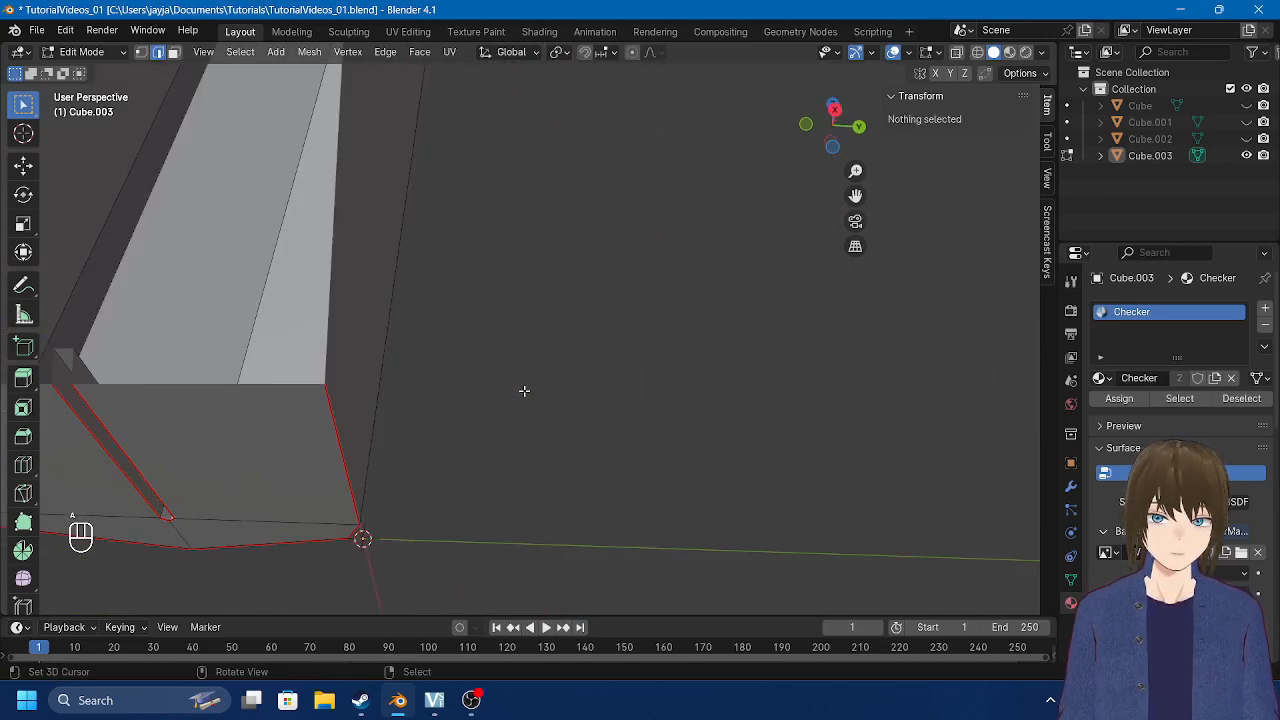
left_click(545, 440)
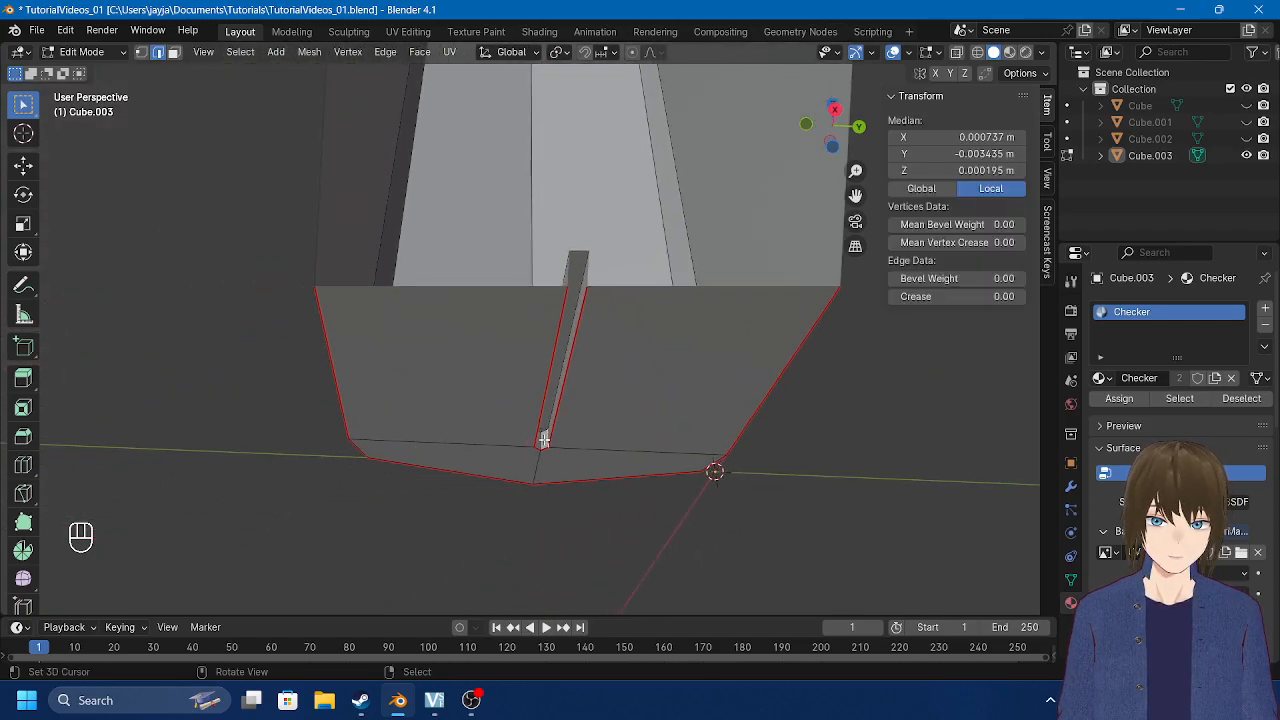
key("ctrl+e")
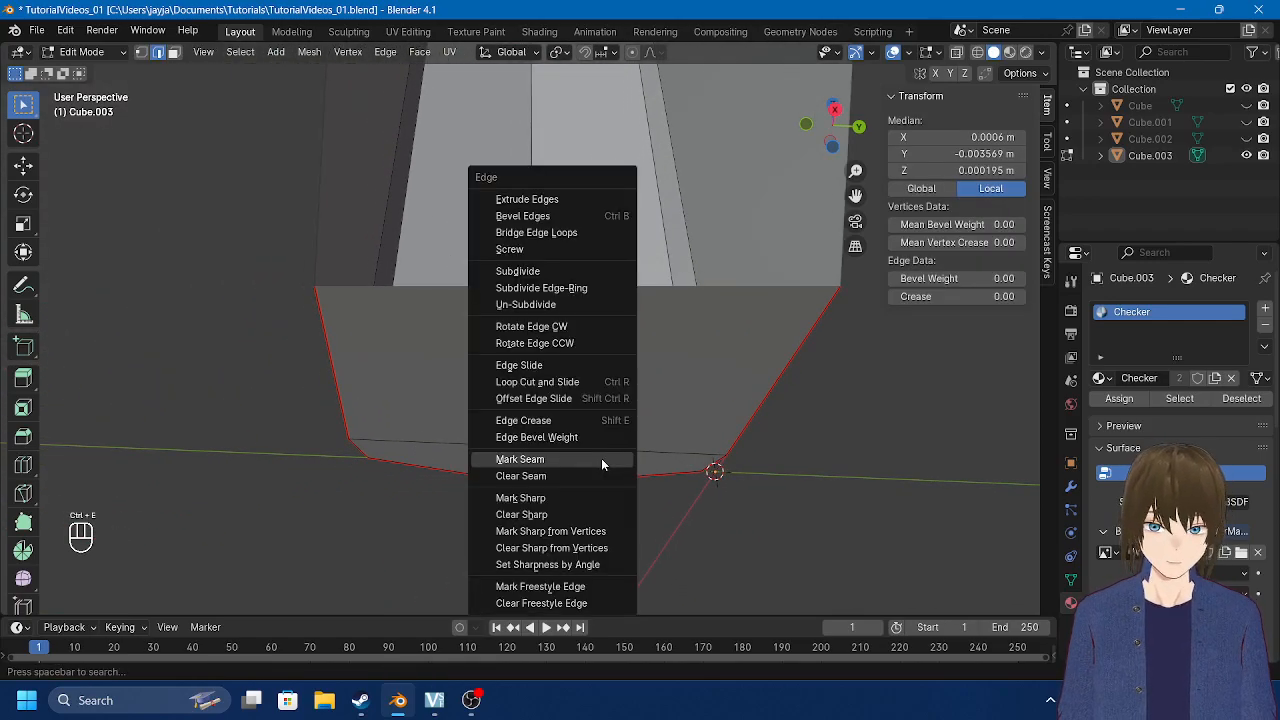
left_click(601, 458)
Step: Select the entire mesh and unwrap it again in the UV Editing workspace
key("a")
key("a")
middle_click_drag(646, 440, 557, 314)
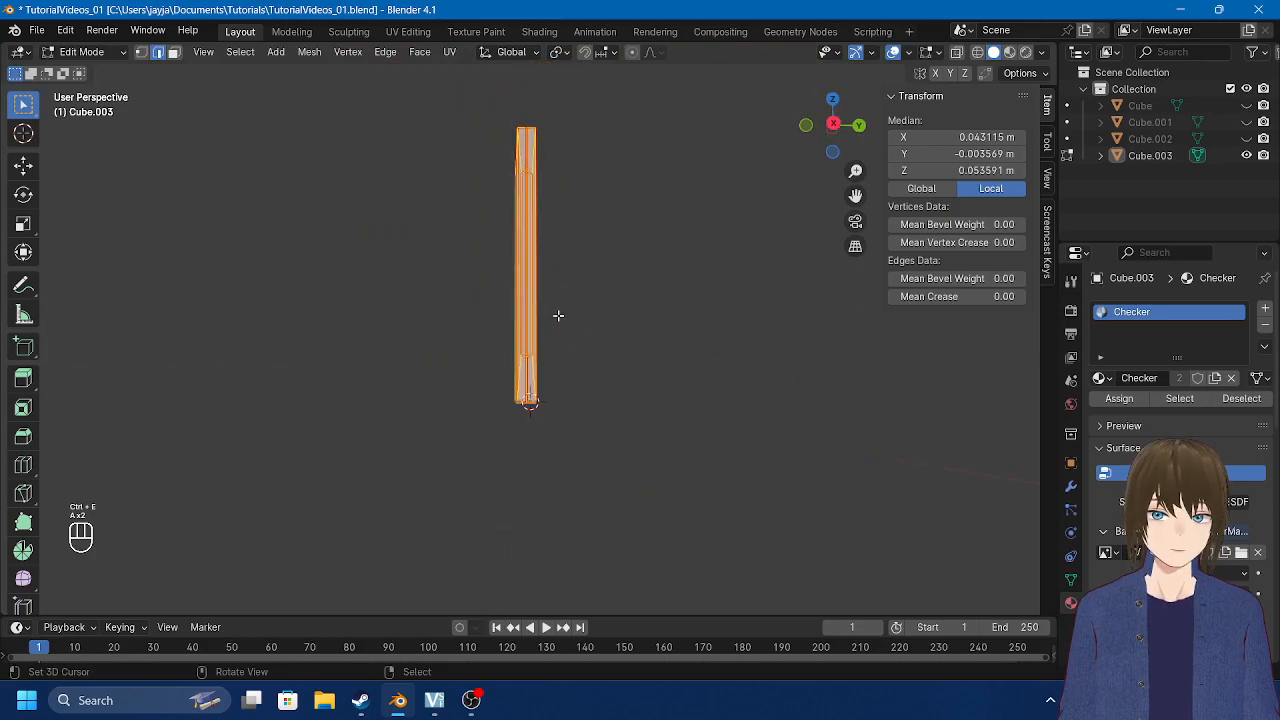
scroll(557, 317, "up", 5)
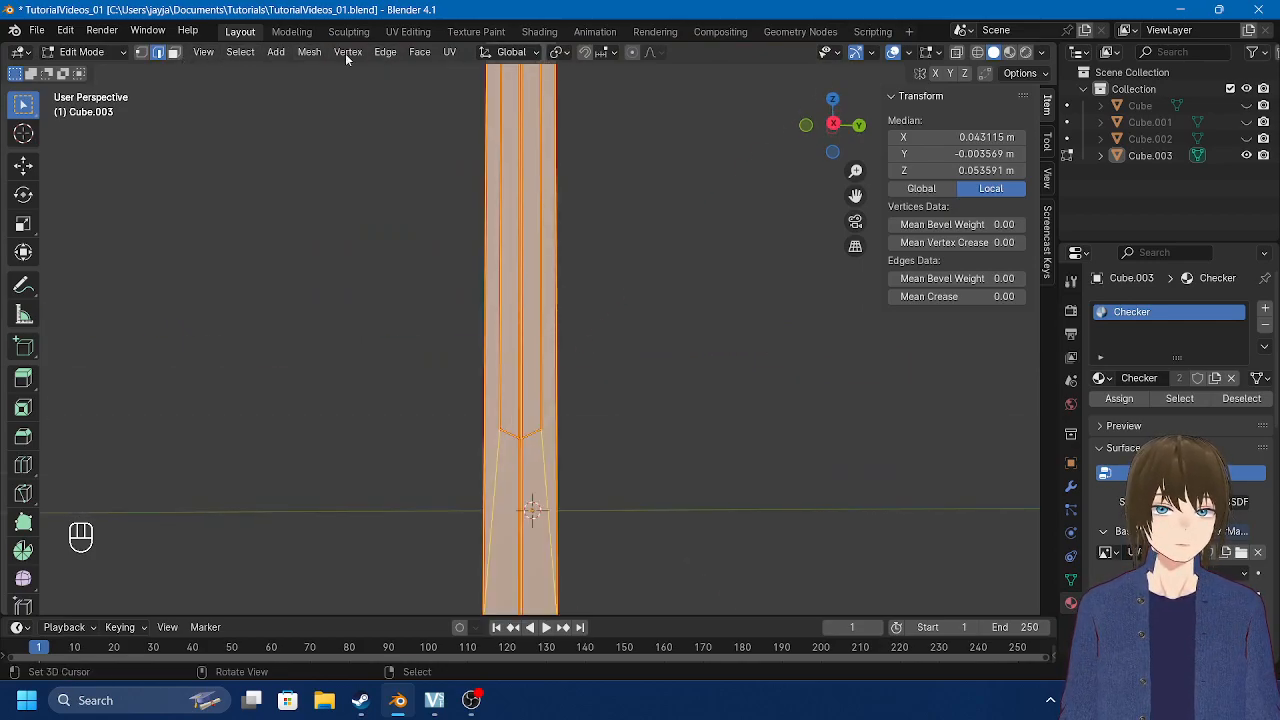
left_click(408, 31)
key("u")
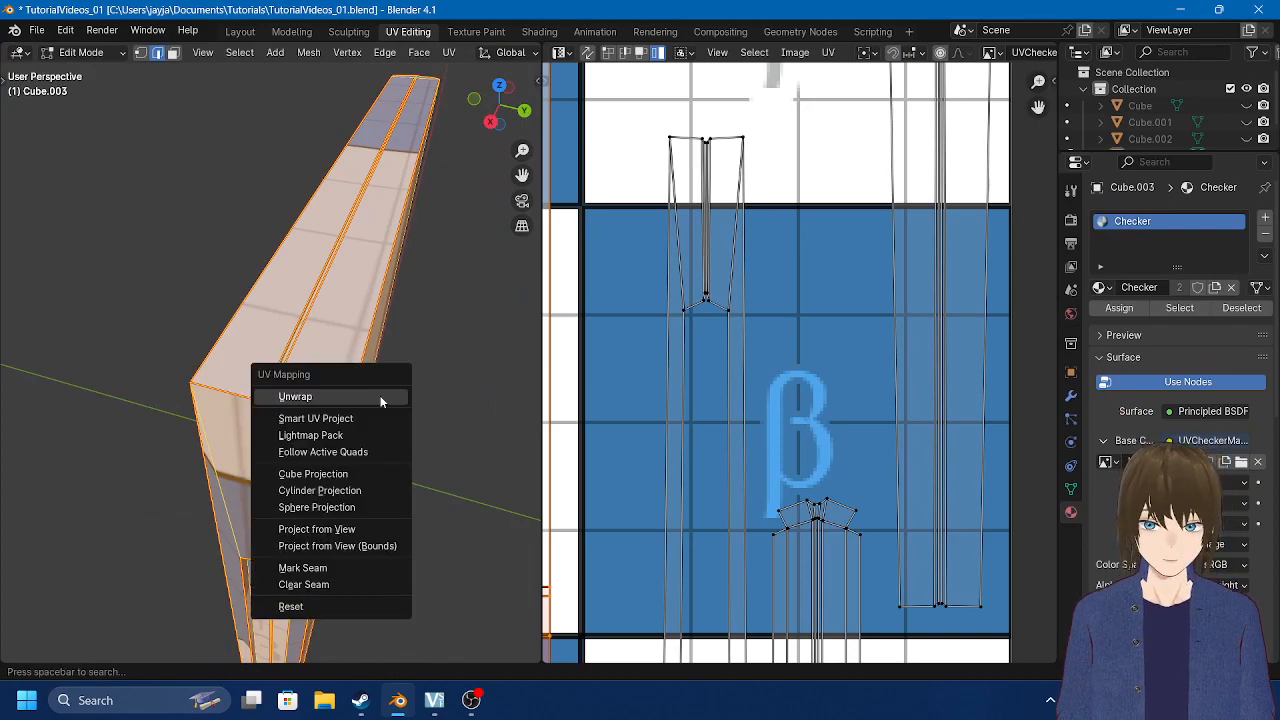
left_click(380, 397)
Step: Examine the checker mapping on the slab and the arrangement of the newly unwrapped UV islands
scroll(757, 396, "down", 5)
middle_click_drag(386, 318, 420, 300)
scroll(422, 222, "down", 4)
scroll(357, 391, "up", 3)
mouse_move(357, 391)
middle_mouse_down()
mouse_move(372, 405)
mouse_move(349, 549)
mouse_move(335, 317)
mouse_move(311, 293)
mouse_move(309, 366)
mouse_move(335, 385)
middle_mouse_up()
scroll(329, 514, "down", 4)
scroll(780, 419, "down", 3)
middle_click_drag(748, 440, 834, 364)
scroll(834, 364, "up", 2)
key("alt+a")
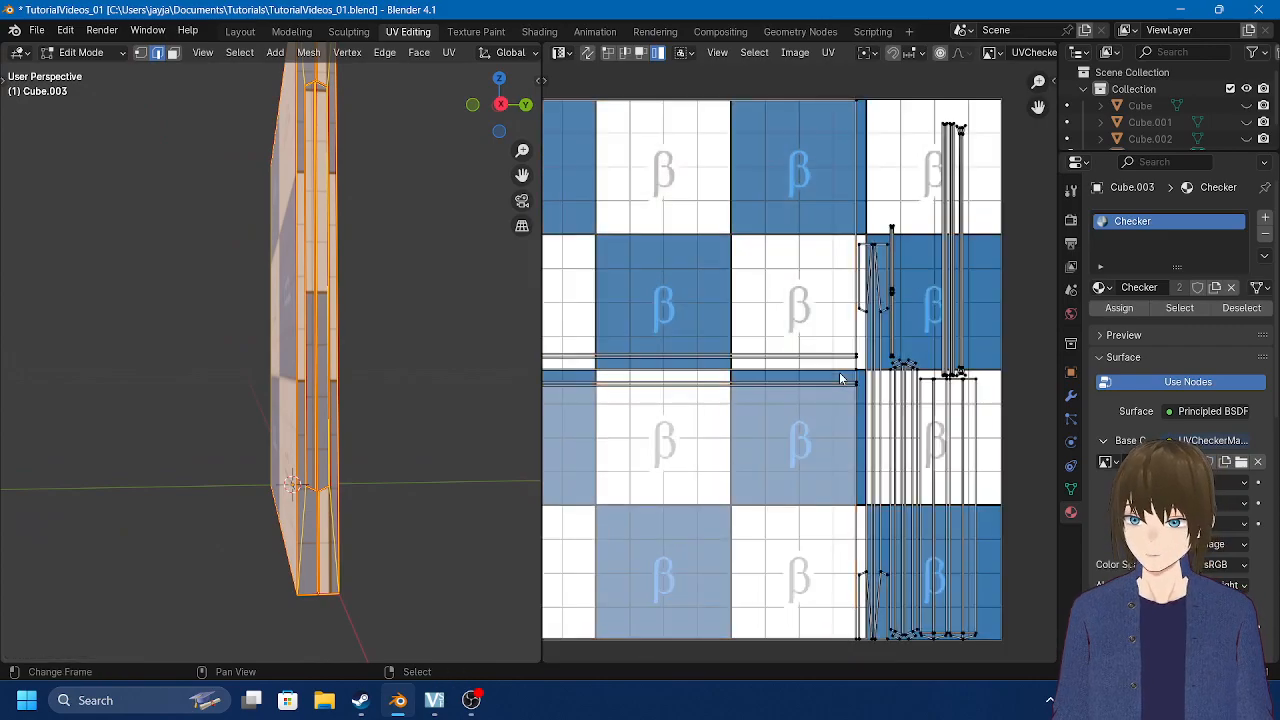
scroll(855, 364, "down", 1)
key("a")
Step: Shift the rightmost of the wider strip islands in the texture's lower half about 0.03 along X toward the texture's right edge
left_click(923, 302)
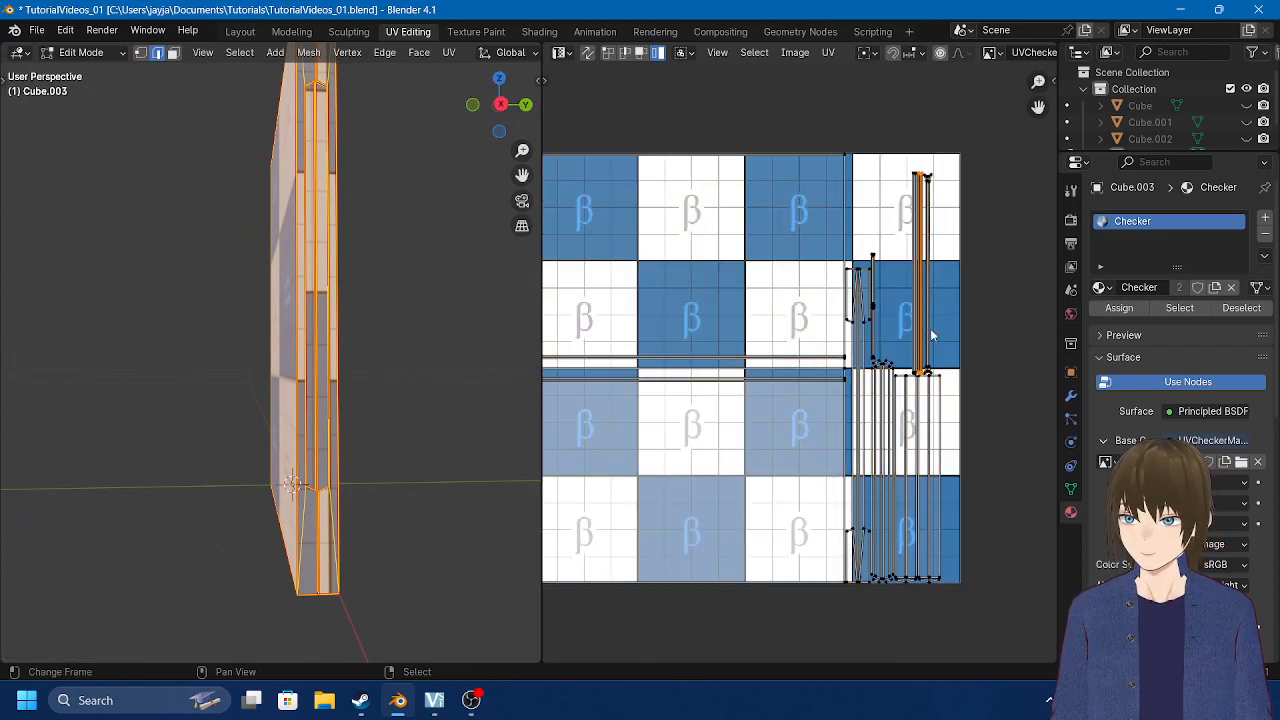
left_click(944, 415)
key("g")
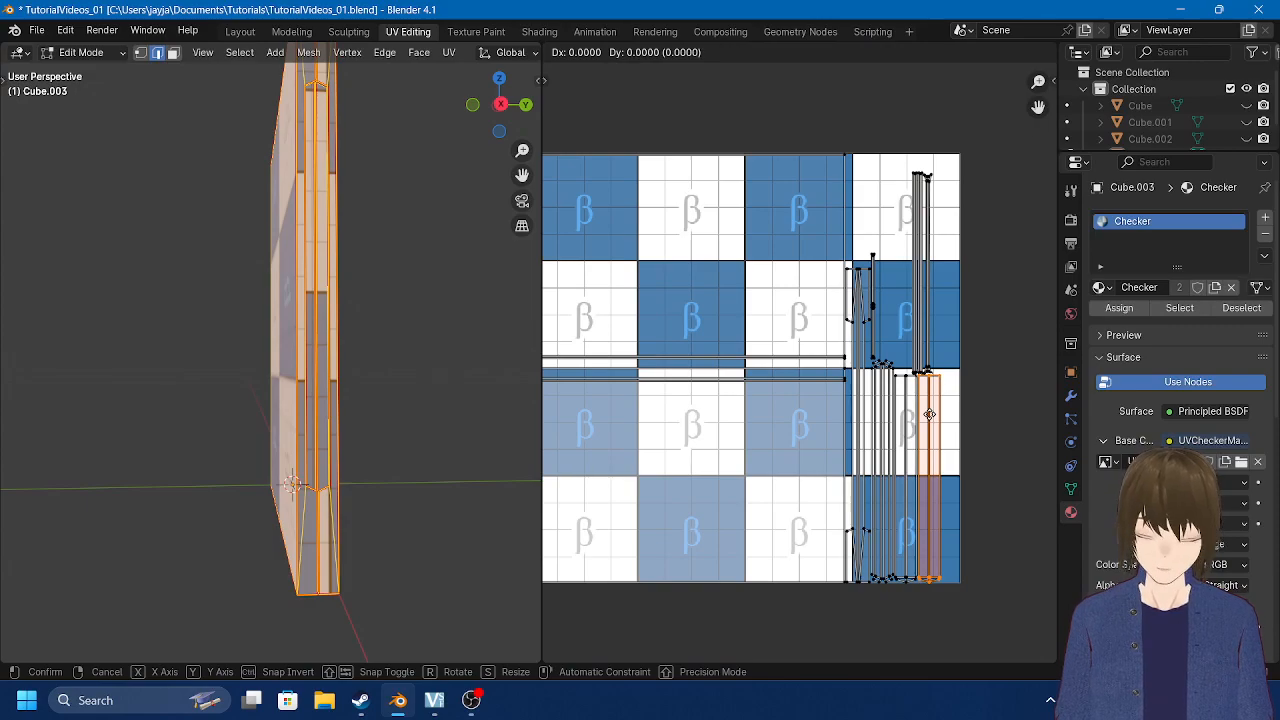
key("x")
left_click(945, 421)
Step: Move the three tall thin islands into the texture's upper-right corner, spacing them apart side by side
left_click(927, 325)
key("g")
left_click(950, 310)
left_click(921, 299)
key("g")
left_click(941, 290)
left_click(914, 285)
key("g")
left_click(928, 275)
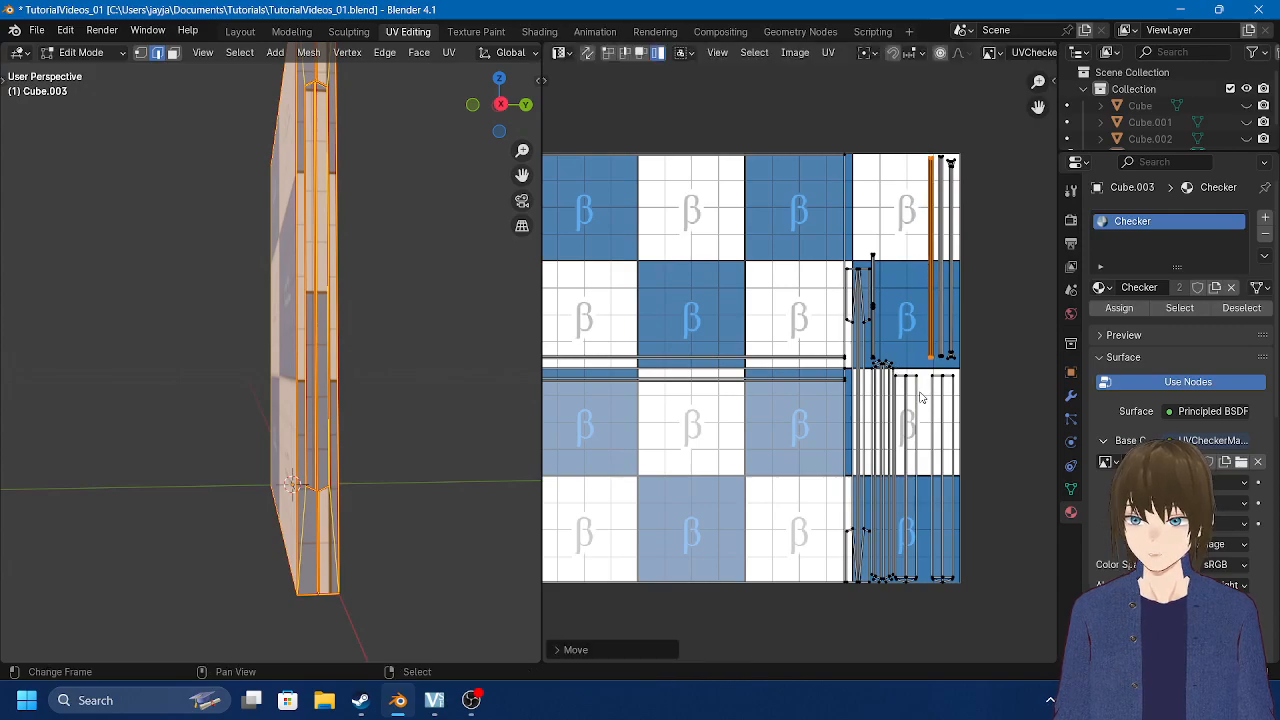
Step: Shift the wider strip island next to the lower-right one about 0.02 along X
left_click(920, 397)
key("g")
key("x")
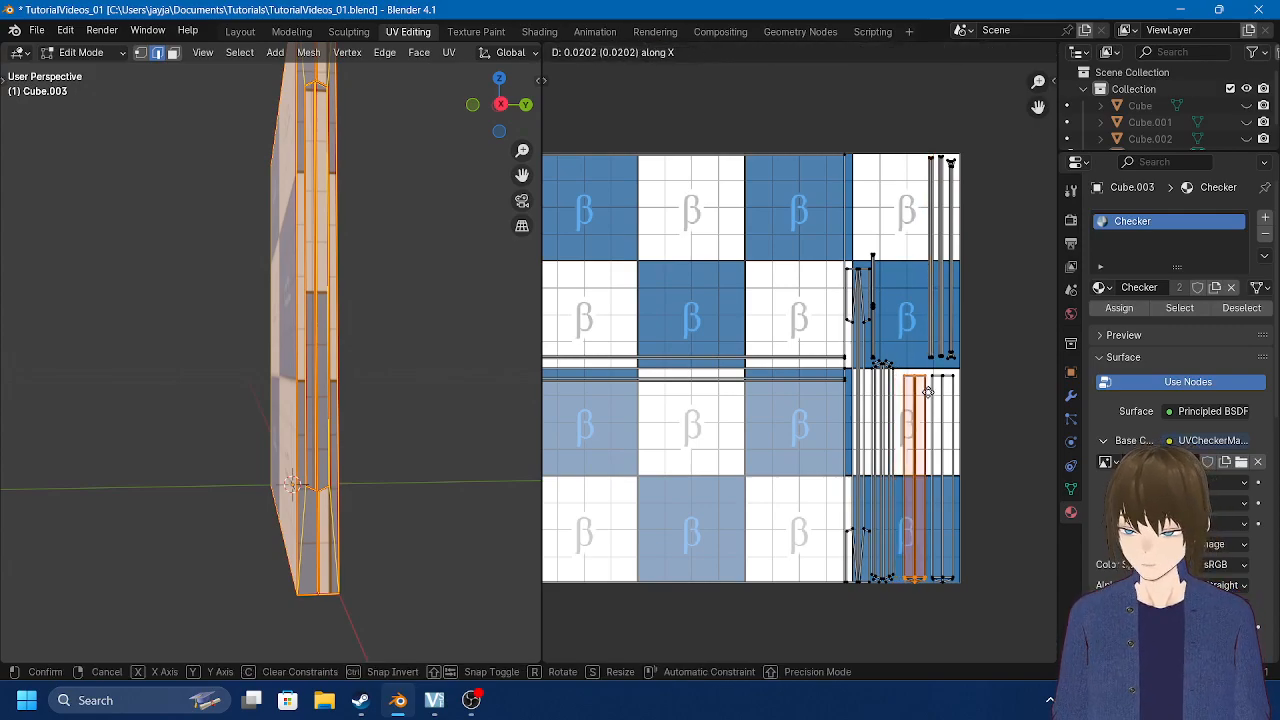
left_click(928, 392)
Step: Move the two short thin islands beside the three tall thin ones, placing one above the other
key("g")
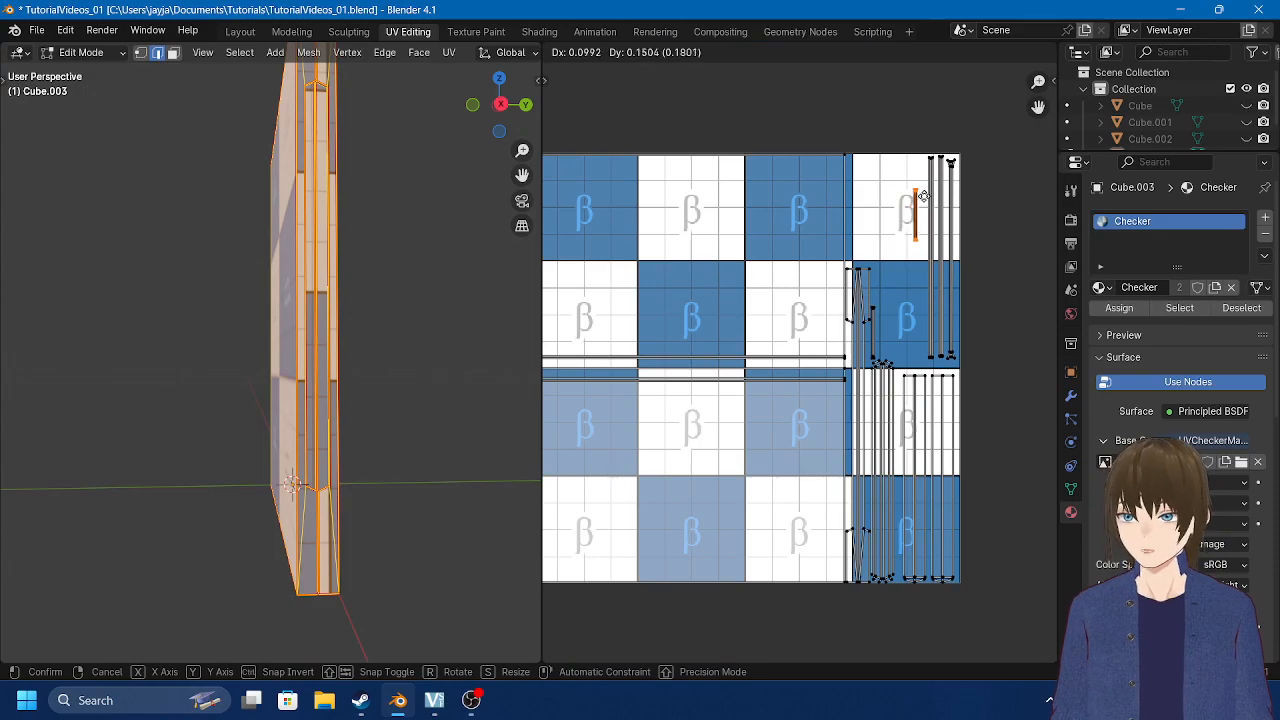
left_click(924, 171)
left_click(870, 303)
key("g")
left_click(899, 223)
key("ctrl+z")
key("g")
left_click(905, 310)
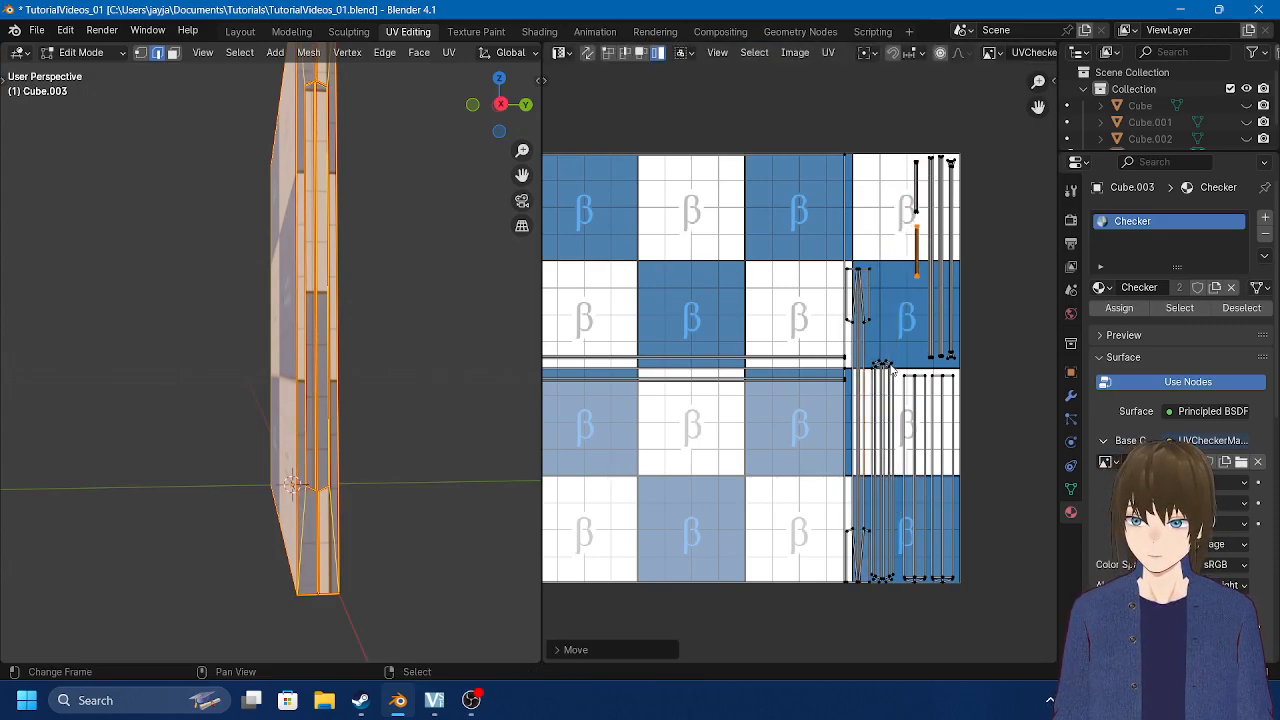
Step: Move the long narrow island beside the wider strips about 0.01 along X and about 0.47 up along Y
left_click(887, 366)
key("g")
key("x")
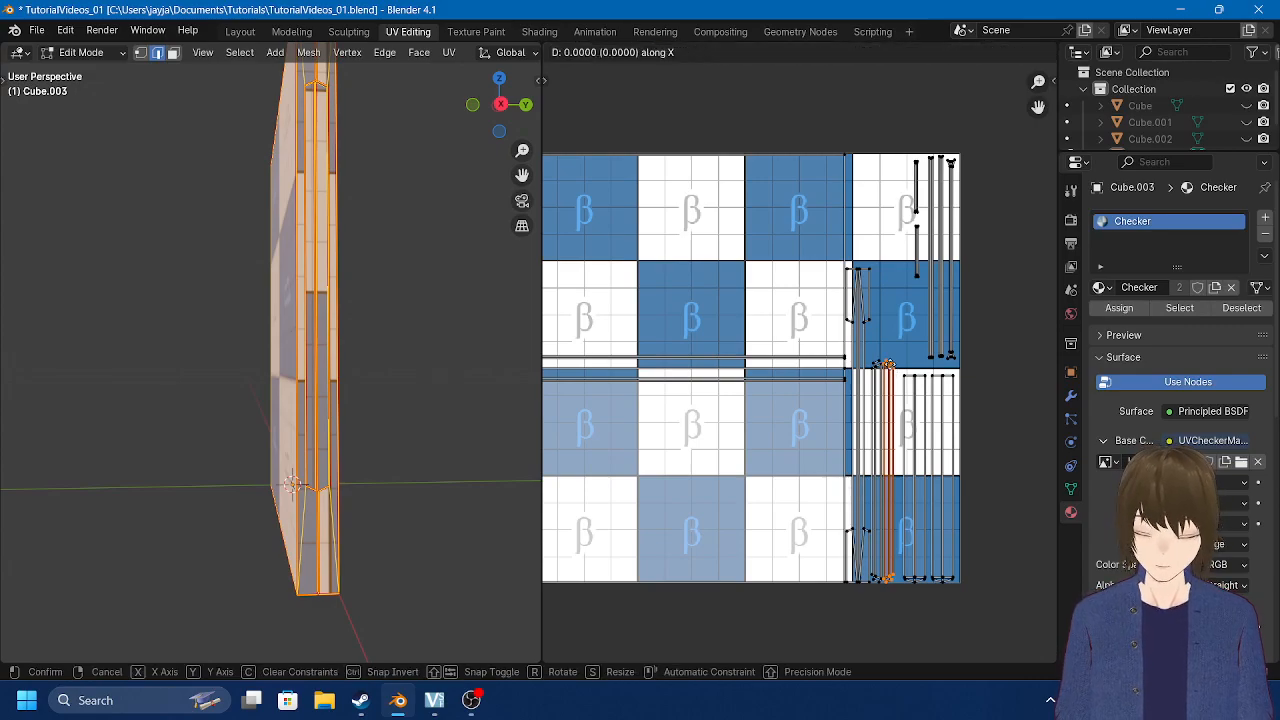
left_click(893, 368)
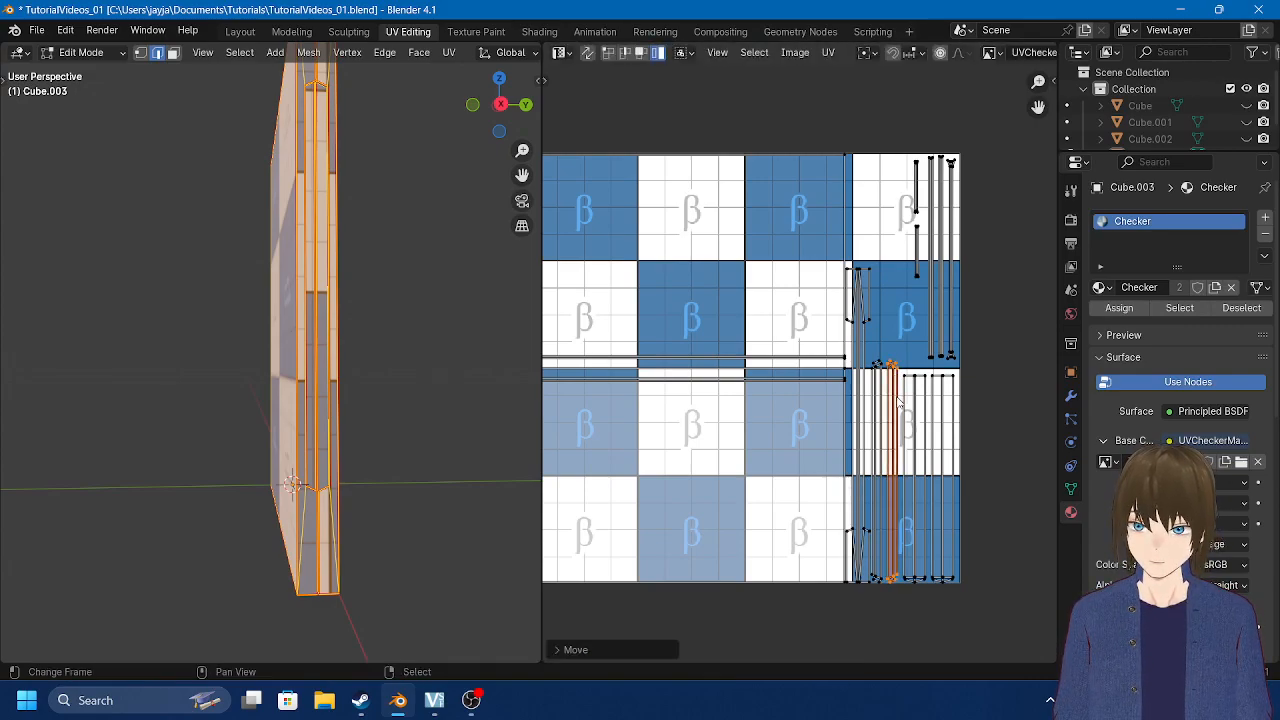
key("g")
key("y")
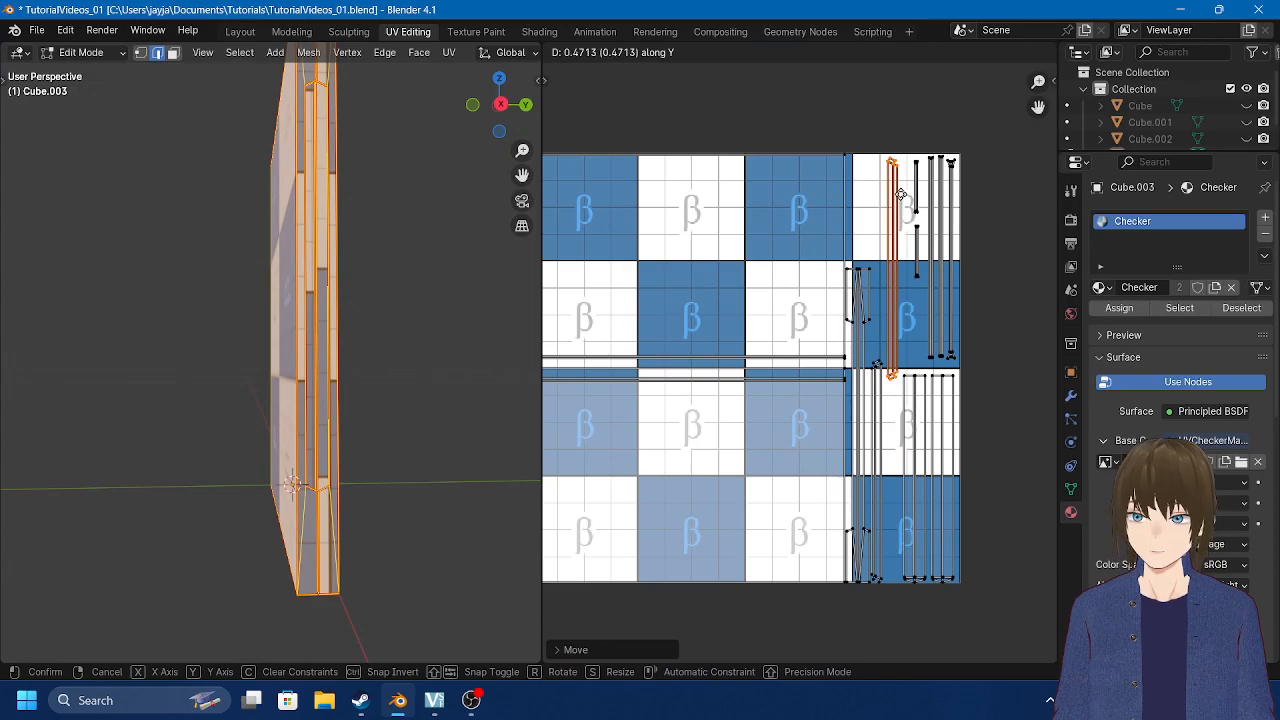
left_click(905, 200)
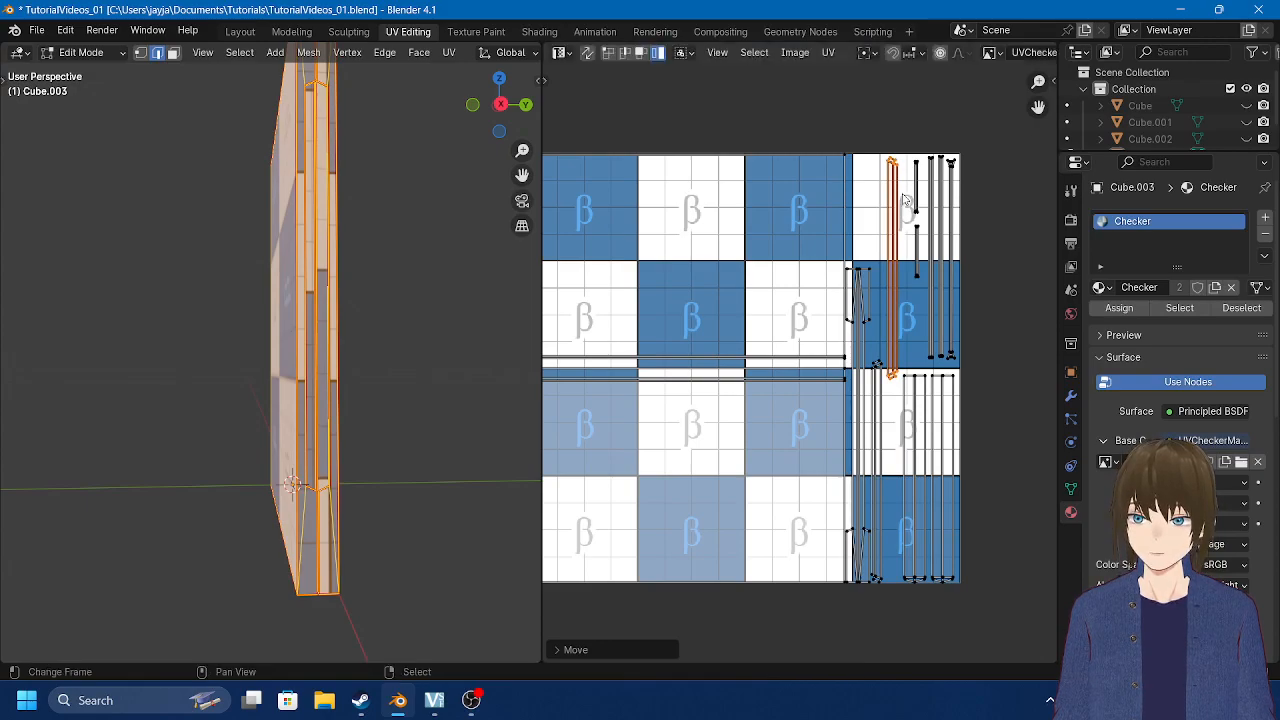
Step: Select the two wide strip islands in the texture's lower-right corner and shift them slightly along X towards the texture edge
left_click(863, 365)
left_click(880, 387)
left_click(850, 295)
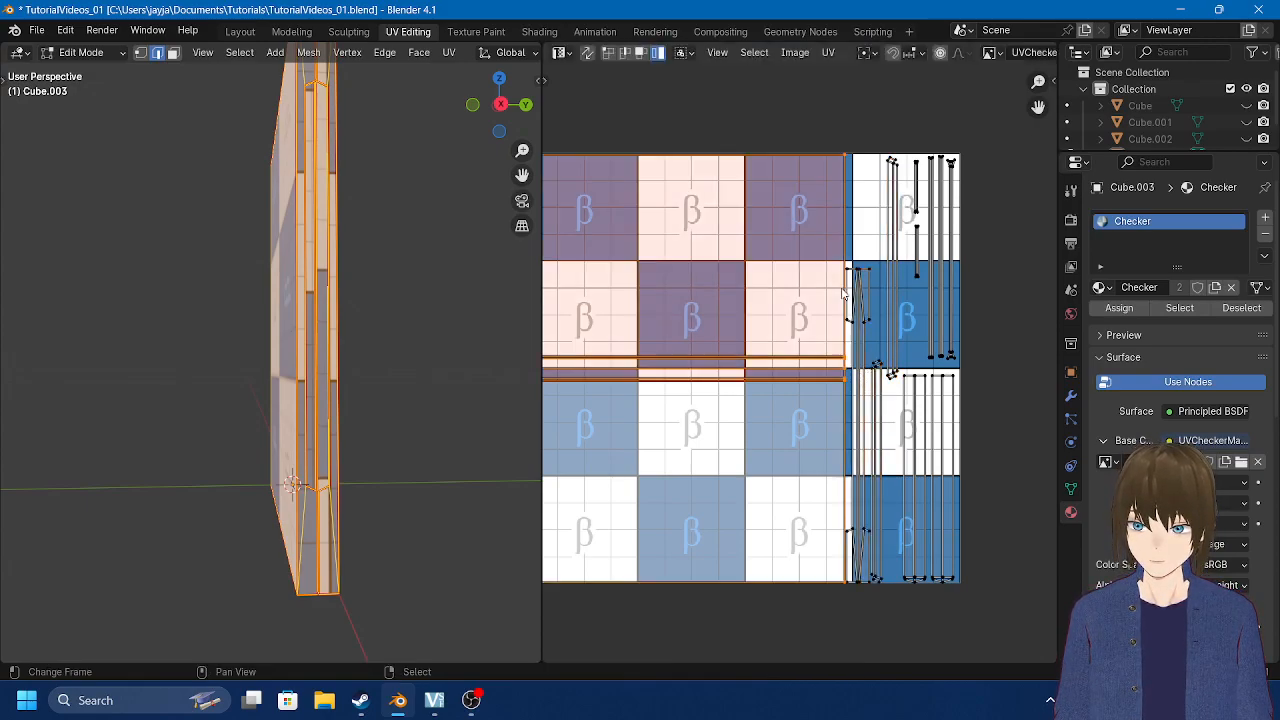
left_click(947, 429)
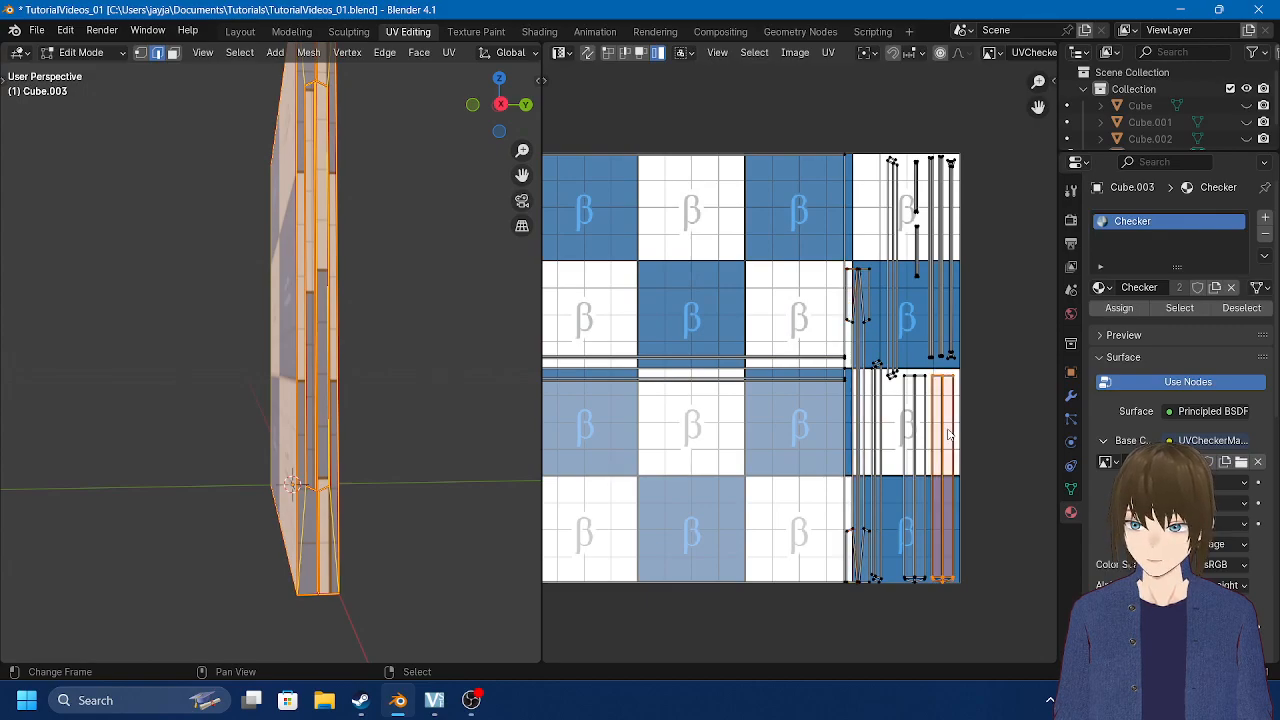
left_click(929, 429, "shift")
left_click(924, 429)
left_click(948, 431, "shift")
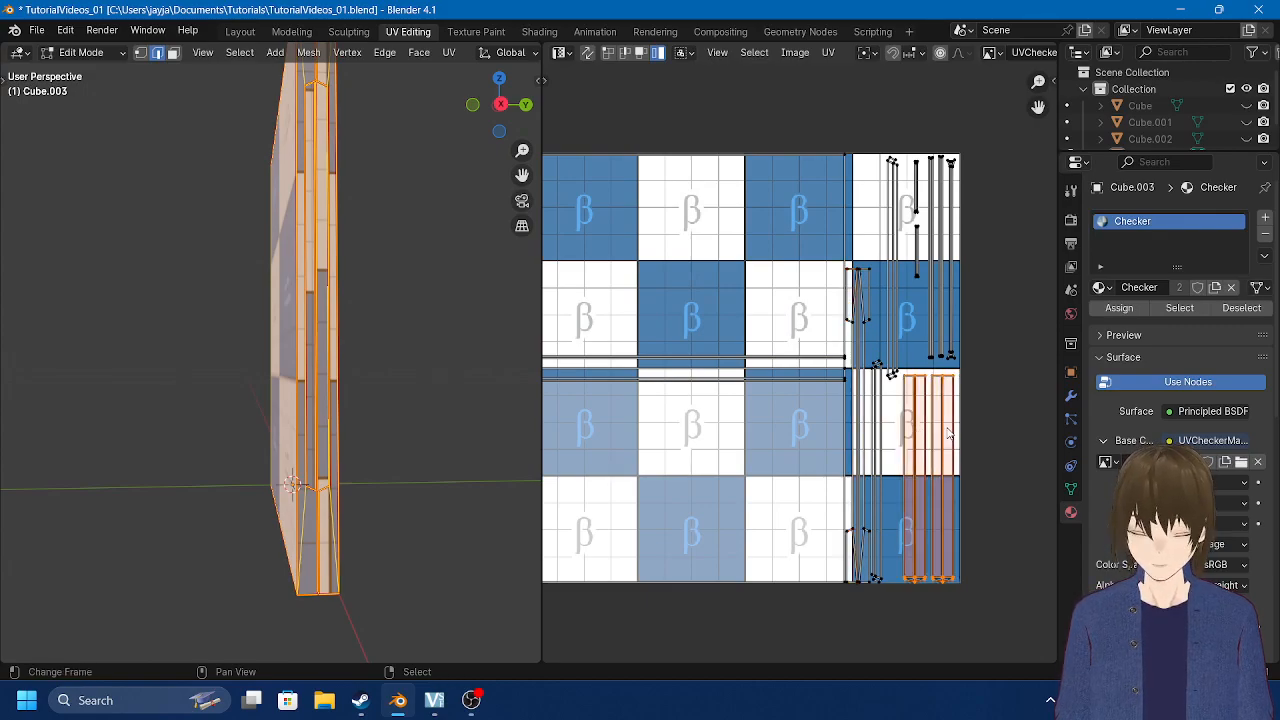
key("g")
key("x")
left_click(950, 427)
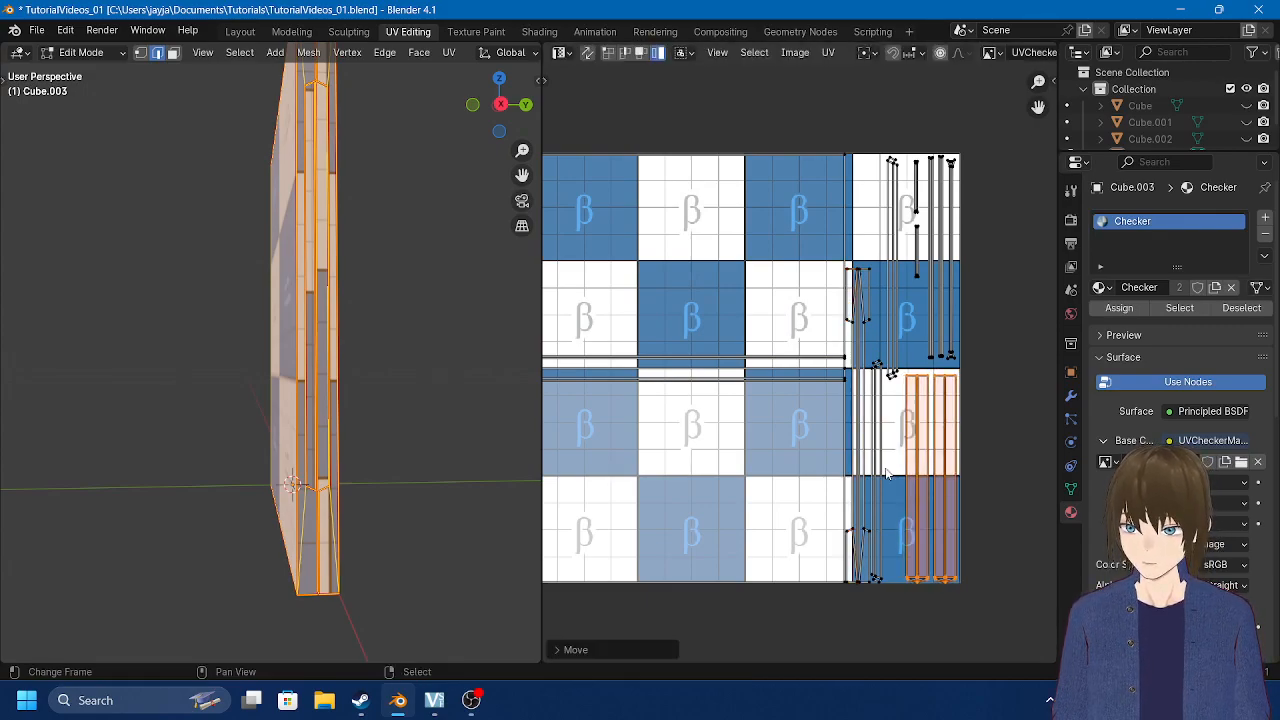
Step: Shift the two long narrow islands beside the wide strips about 0.01 along X
left_click(893, 373)
key("g")
key("x")
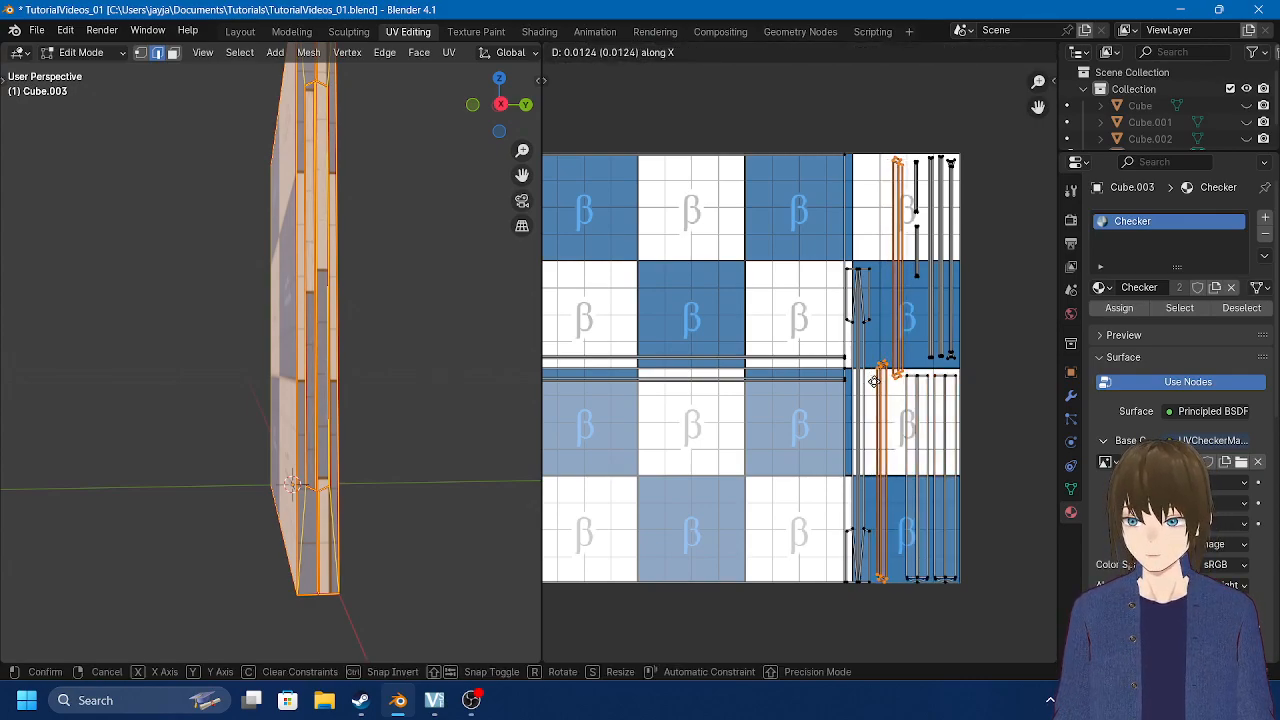
left_click(866, 370)
Step: Shift the two tall notched islands beside the large face islands slightly along X, the one nearest the faces by about 0.008
left_click(866, 370)
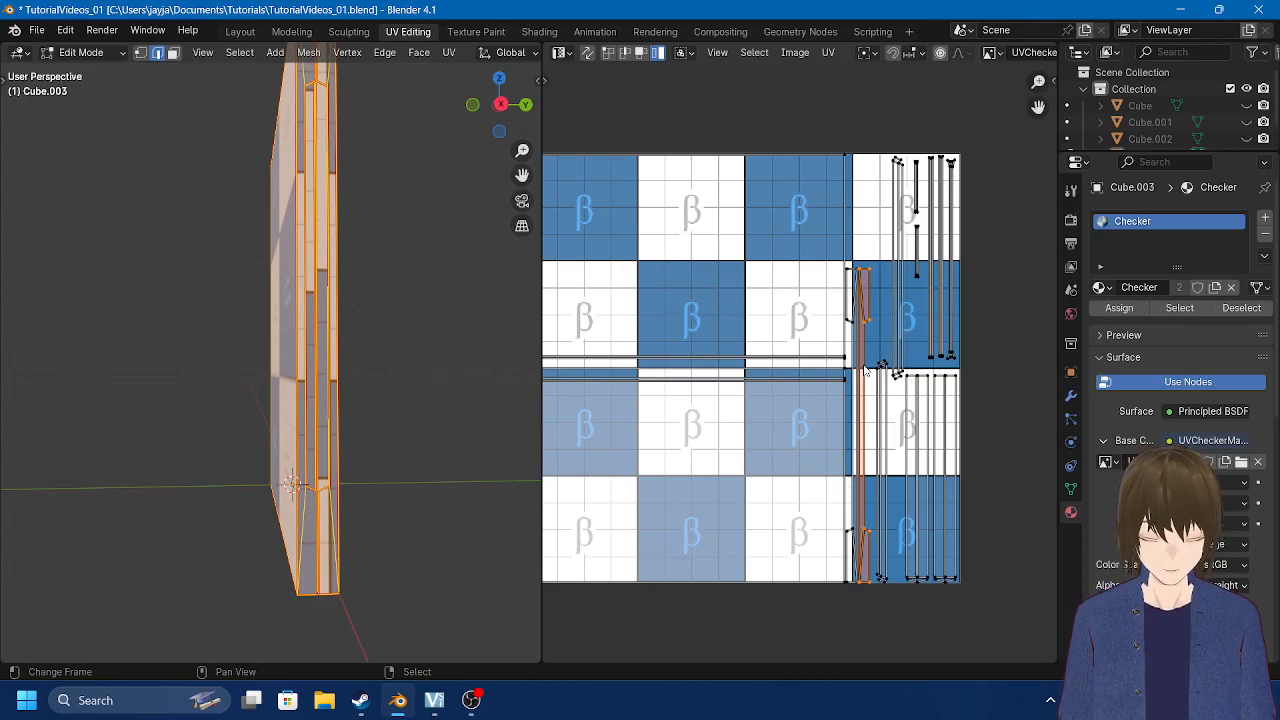
key("g")
key("x")
left_click(853, 335)
left_click(853, 335)
key("g")
key("x")
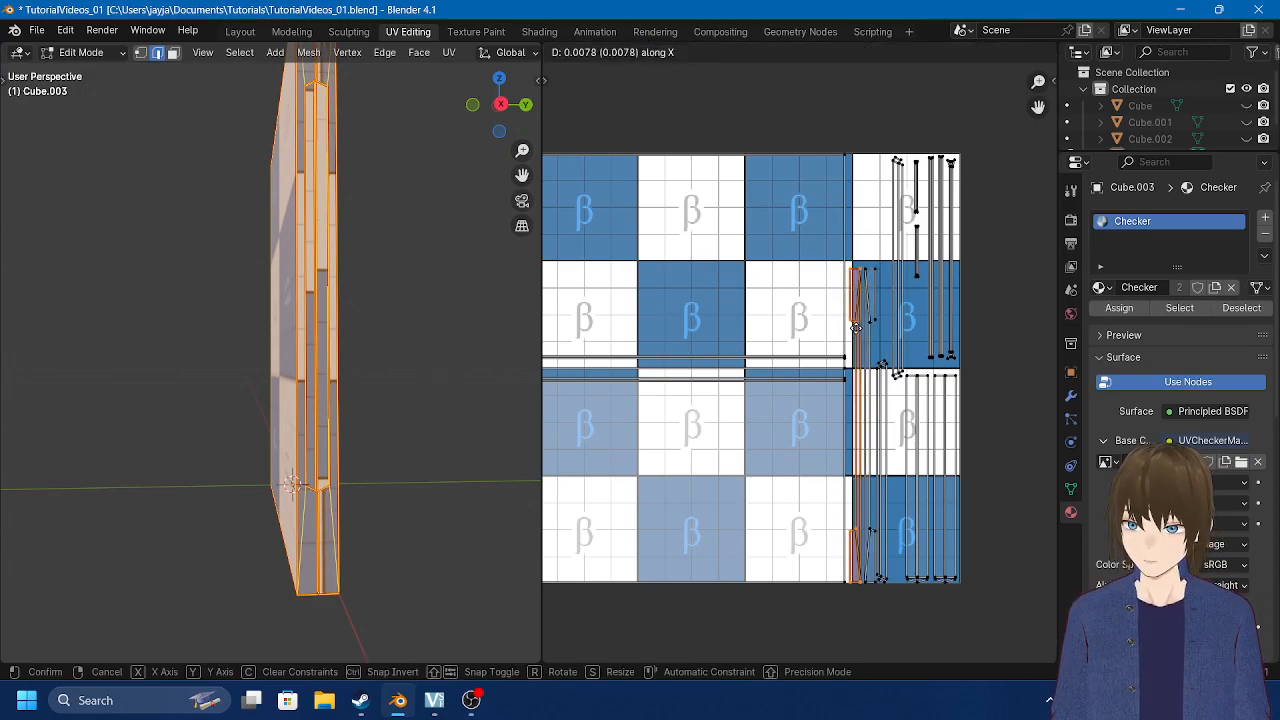
left_click(857, 330)
Step: Select the slab's whole UV layout and check the checker texture along the model's thin sides
key("Tab")
key("Tab")
scroll(858, 337, "down", 1)
left_click(740, 356)
key("a")
middle_click_drag(284, 306, 339, 322)
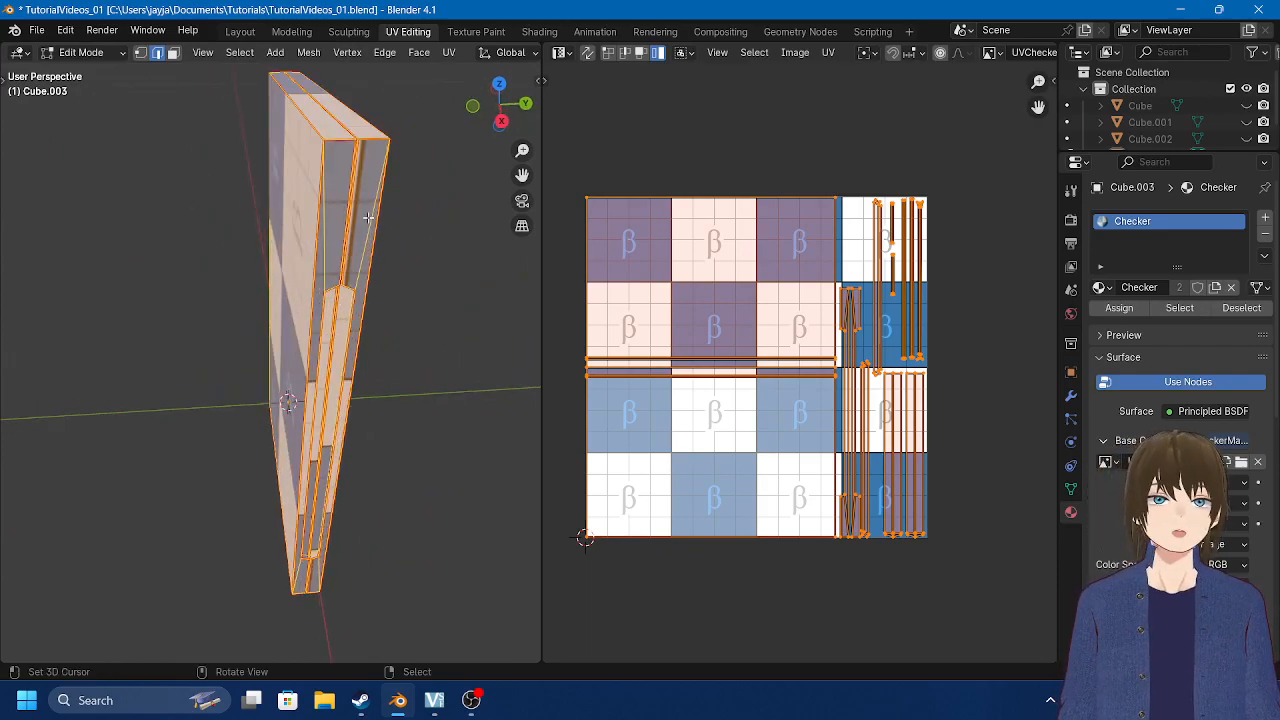
middle_click_drag(394, 272, 291, 344)
Step: Switch to the Layout workspace, set the viewport to Material Preview shading, and inspect the checker-textured slab from several angles
left_click(240, 32)
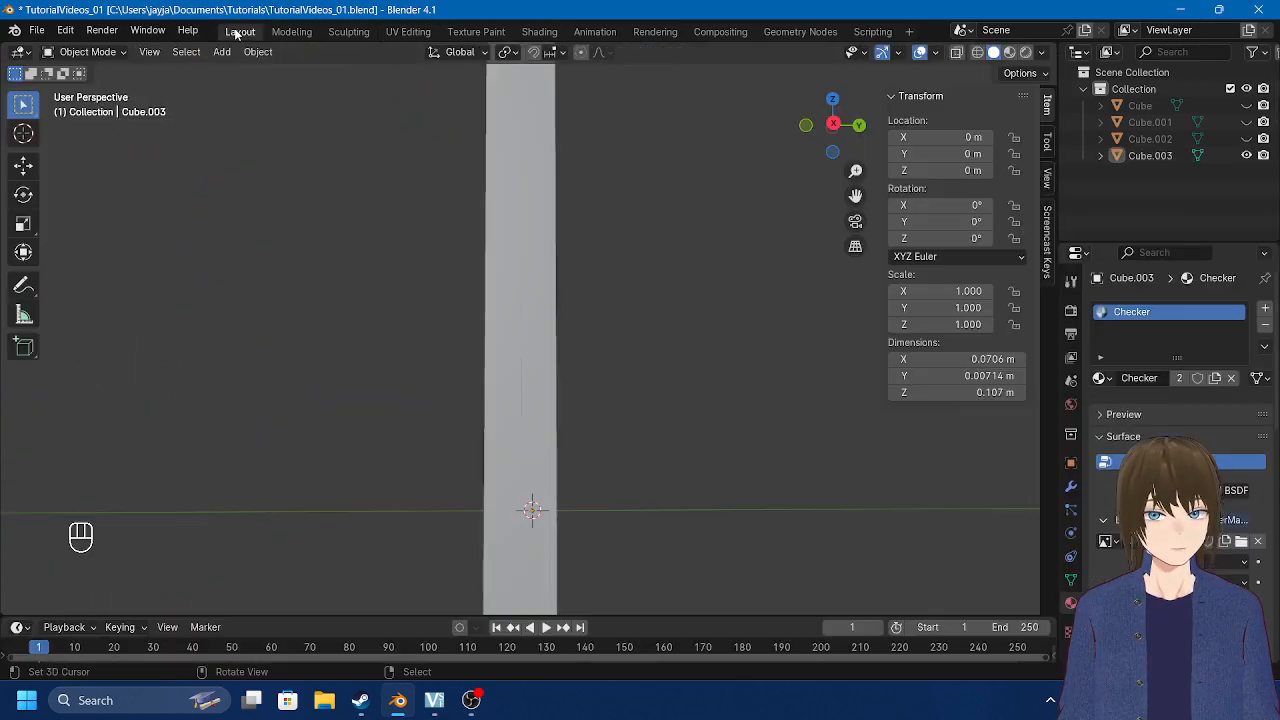
left_click(1008, 53)
mouse_move(517, 292)
middle_mouse_down()
mouse_move(535, 307)
mouse_move(746, 309)
mouse_move(337, 397)
mouse_move(306, 383)
mouse_move(531, 274)
mouse_move(544, 369)
mouse_move(533, 377)
middle_mouse_up()
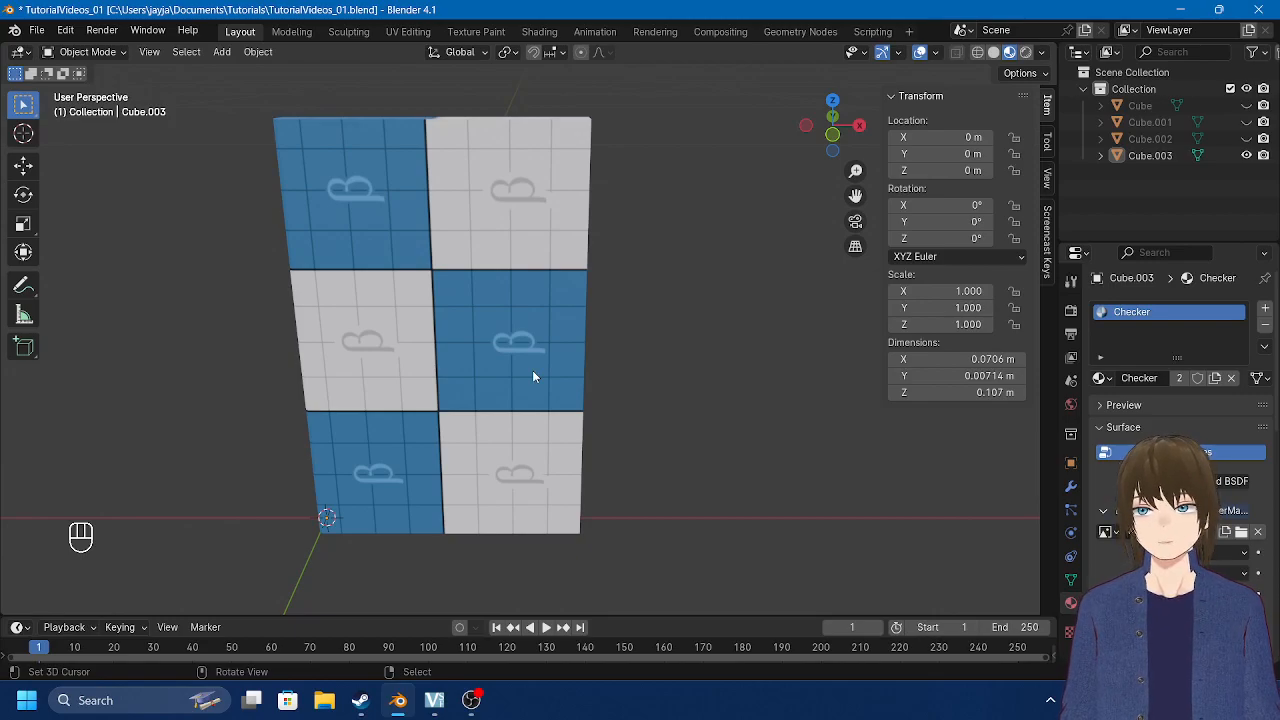
scroll(552, 240, "down", 2)
middle_click_drag(563, 239, 521, 368)
scroll(625, 243, "up", 3)
scroll(629, 246, "down", 3)
scroll(561, 405, "down", 3)
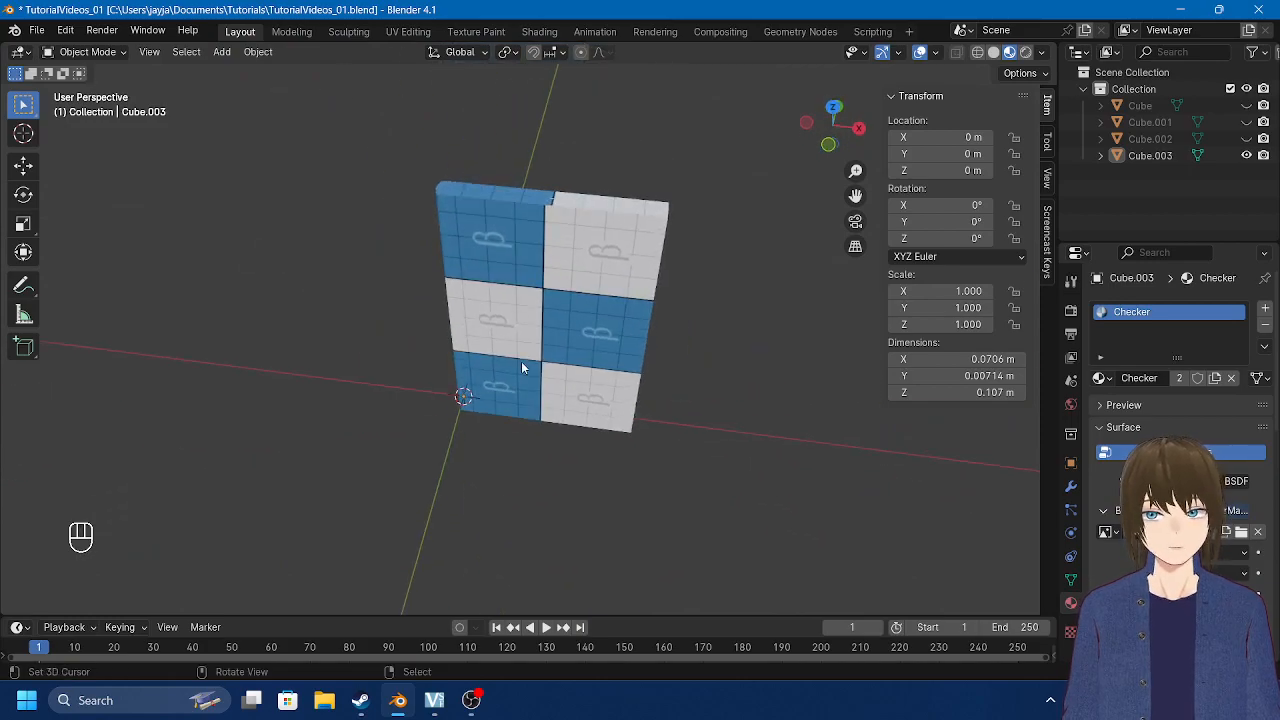